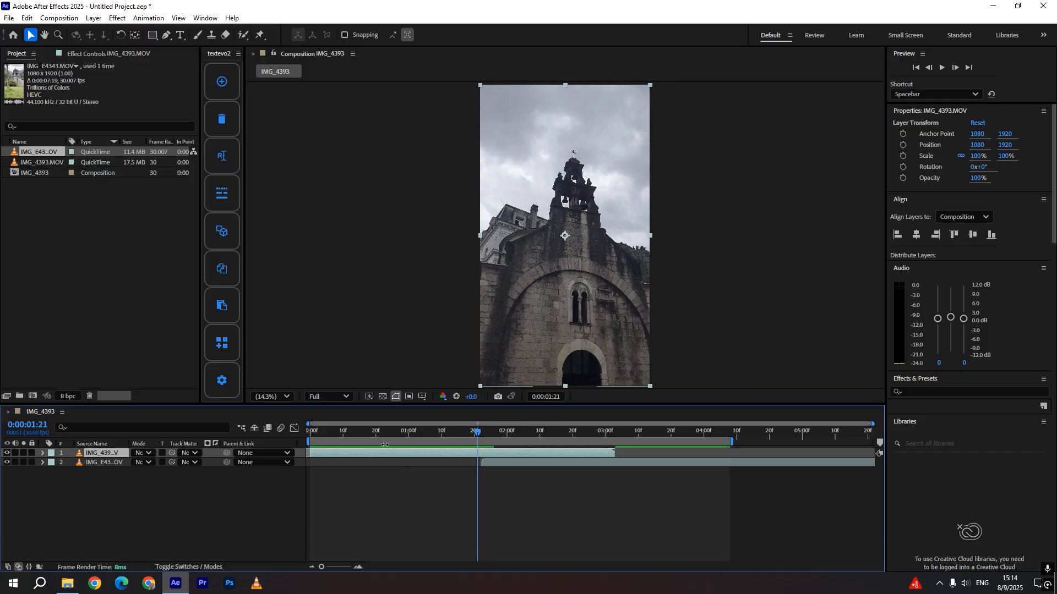
Preview the composition by temporarily hiding the top clip layer and scrubbing the timeline
left_click(6, 453)
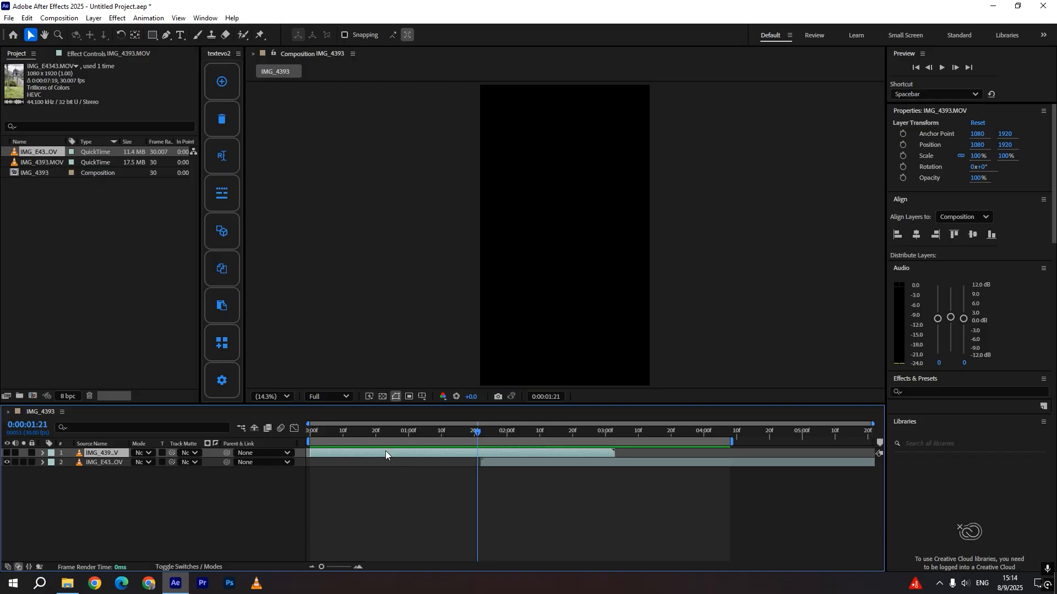
left_click_drag(484, 433, 599, 434)
left_click(7, 453)
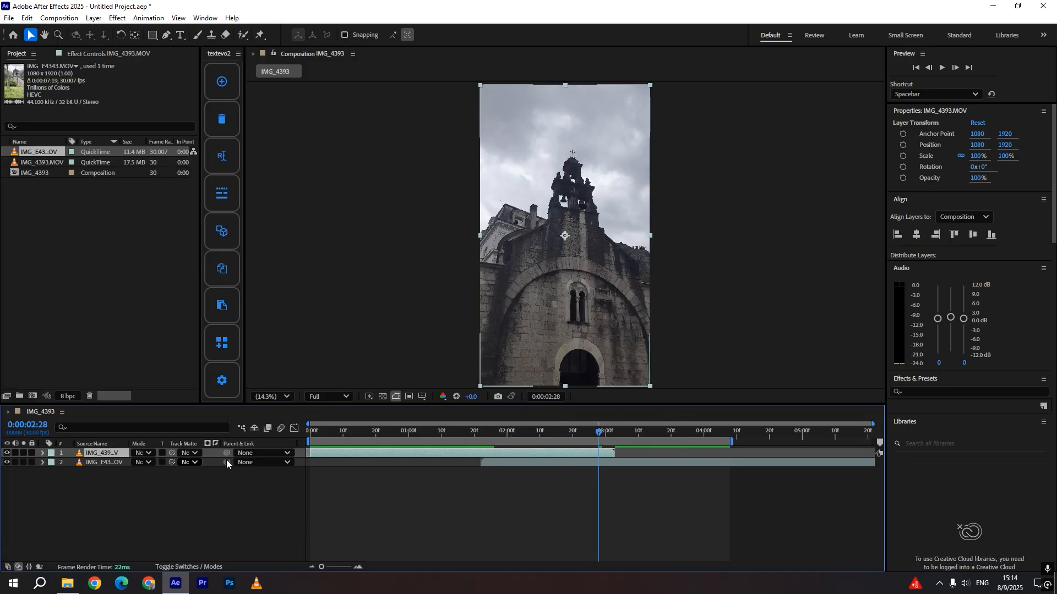
Inspect the effects applied to the lower clip layer, then return to the project panel
left_click(498, 464)
left_click(93, 55)
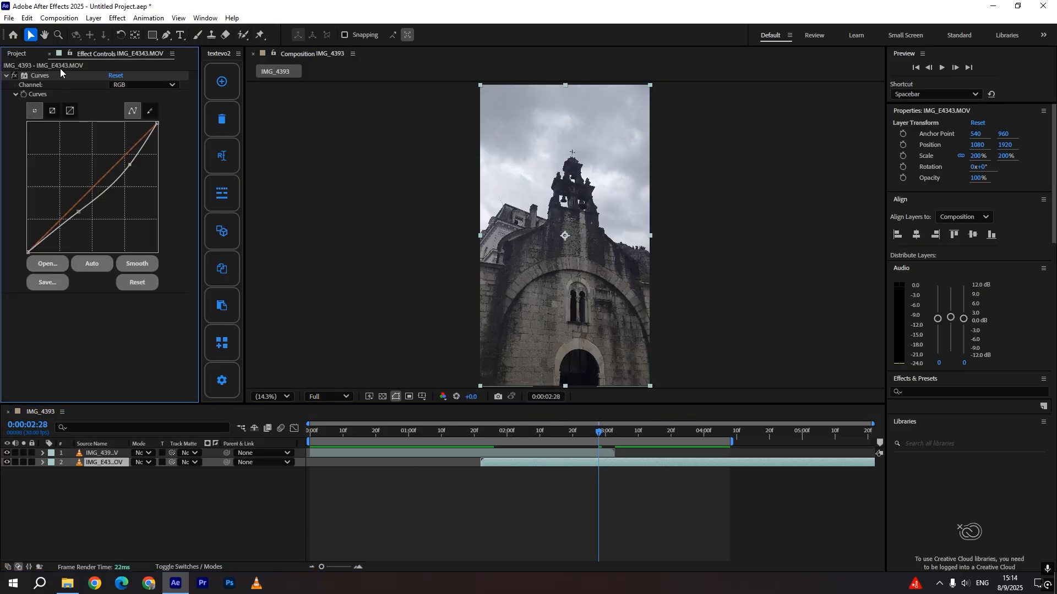
left_click(25, 55)
left_click(478, 440)
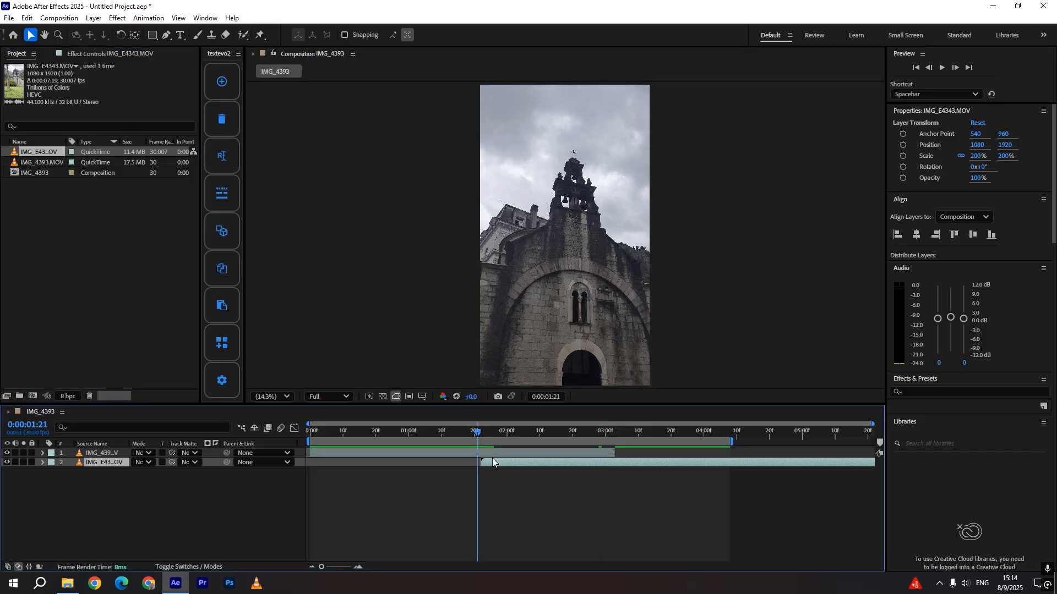
Deselect all layers, return to the composition start and widen the TextEvo panel
key("ctrl+shift+a")
key("Home")
left_click_drag(246, 188, 198, 84)
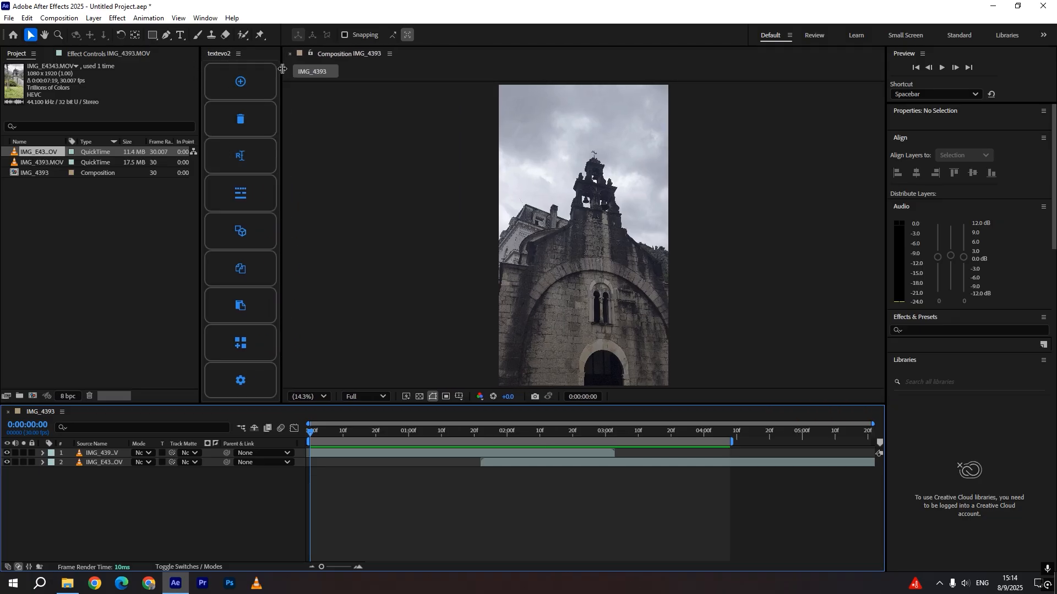
mouse_move(282, 69)
left_mouse_down()
mouse_move(298, 77)
mouse_move(286, 71)
left_mouse_up()
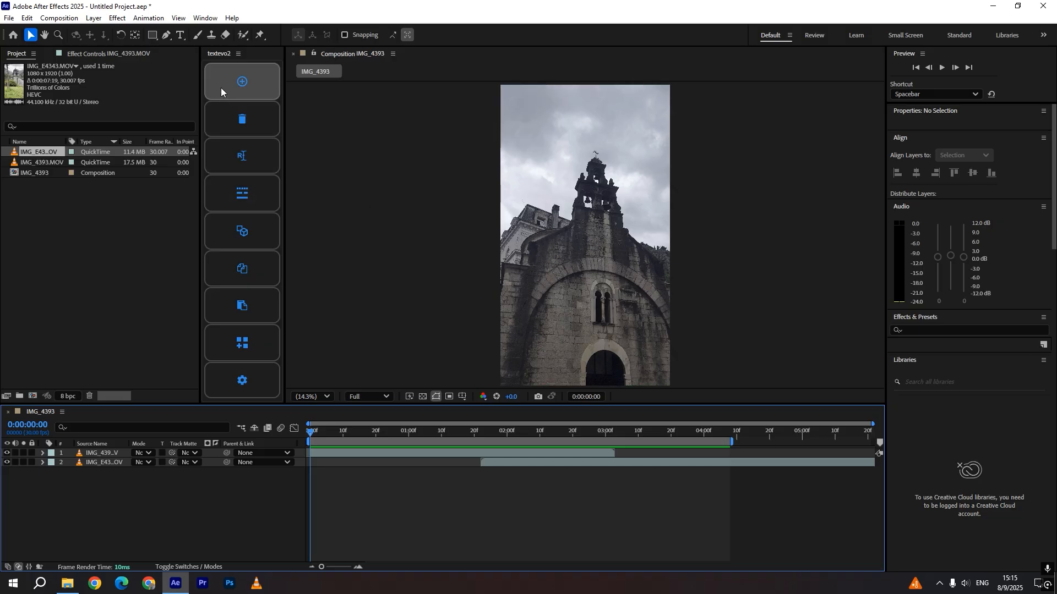
Create a text layer reading K near the church tower and select it in the timeline
left_click(179, 34)
left_click(548, 239)
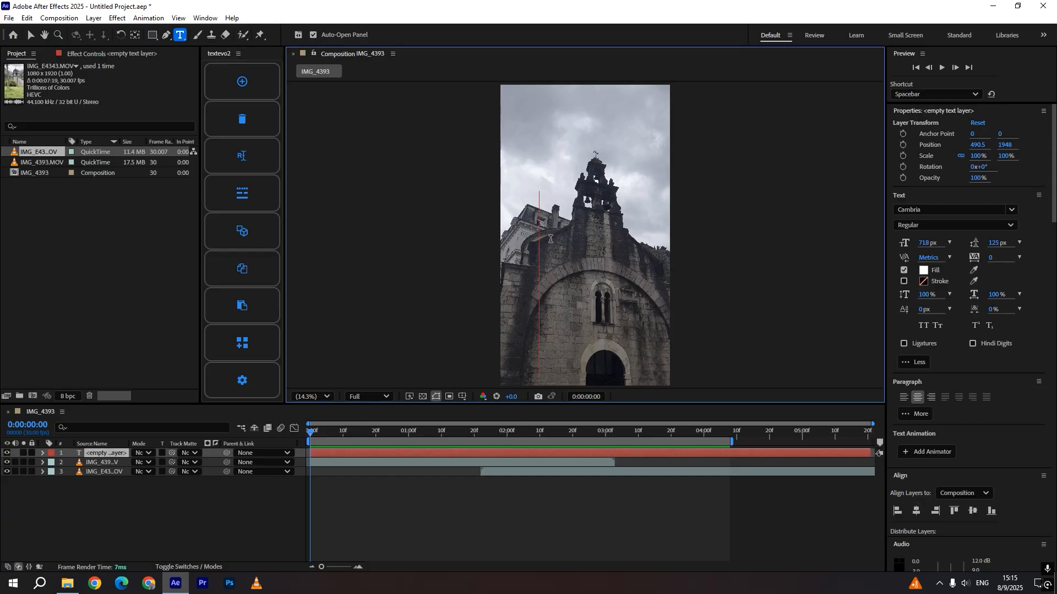
type("KK")
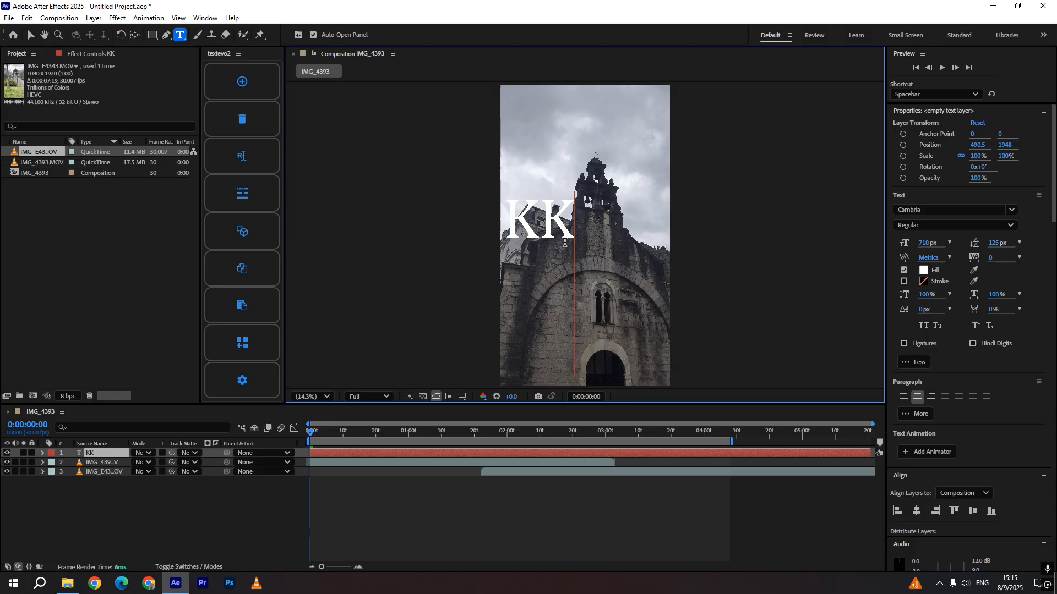
key("BackSpace")
left_click(384, 491)
left_click(117, 453)
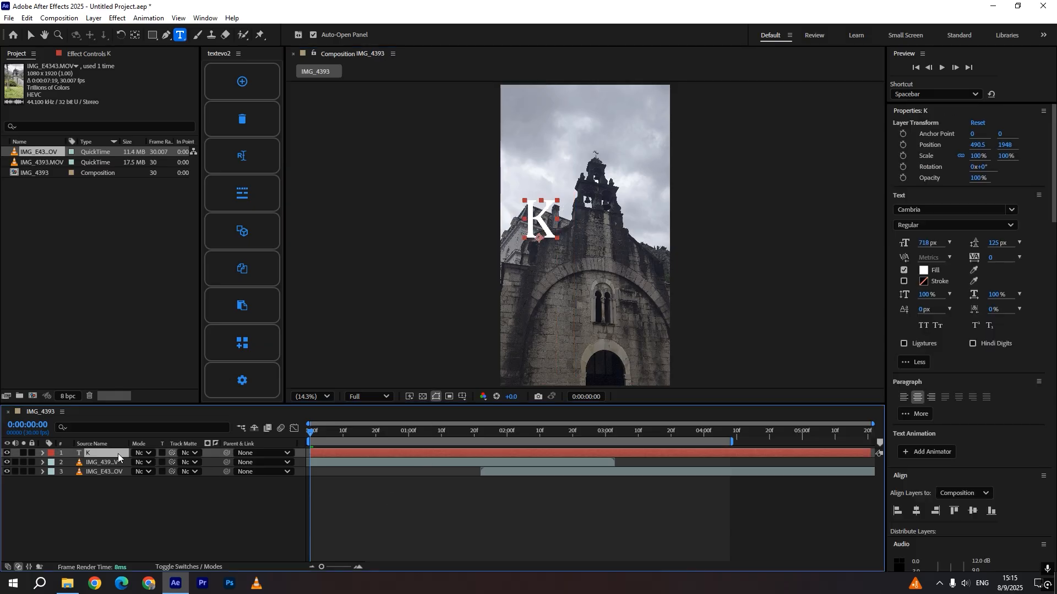
Change the K layer's font to Basmala
left_click(957, 211)
type("b")
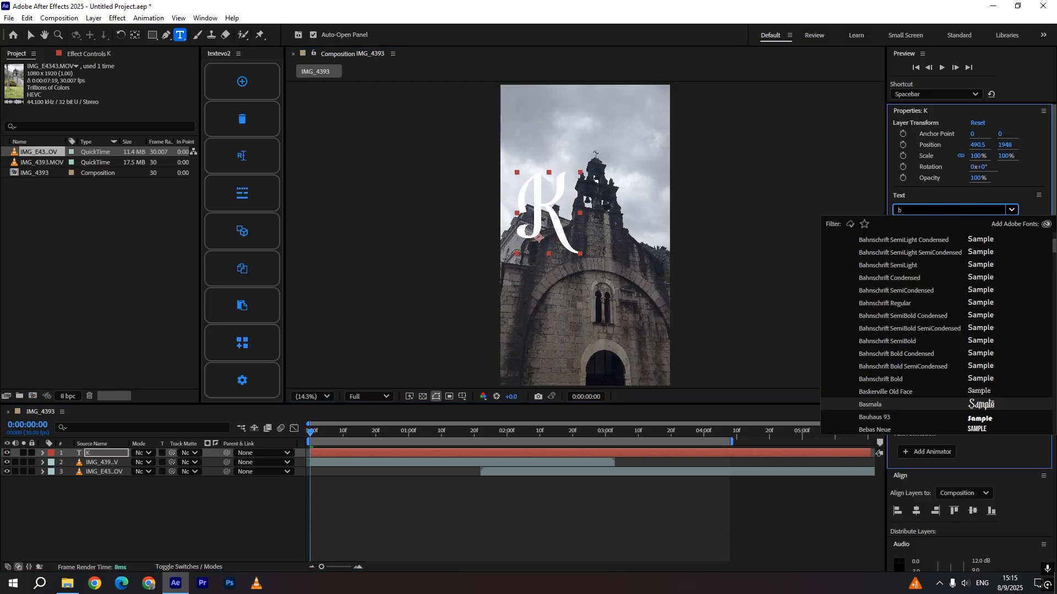
left_click(935, 404)
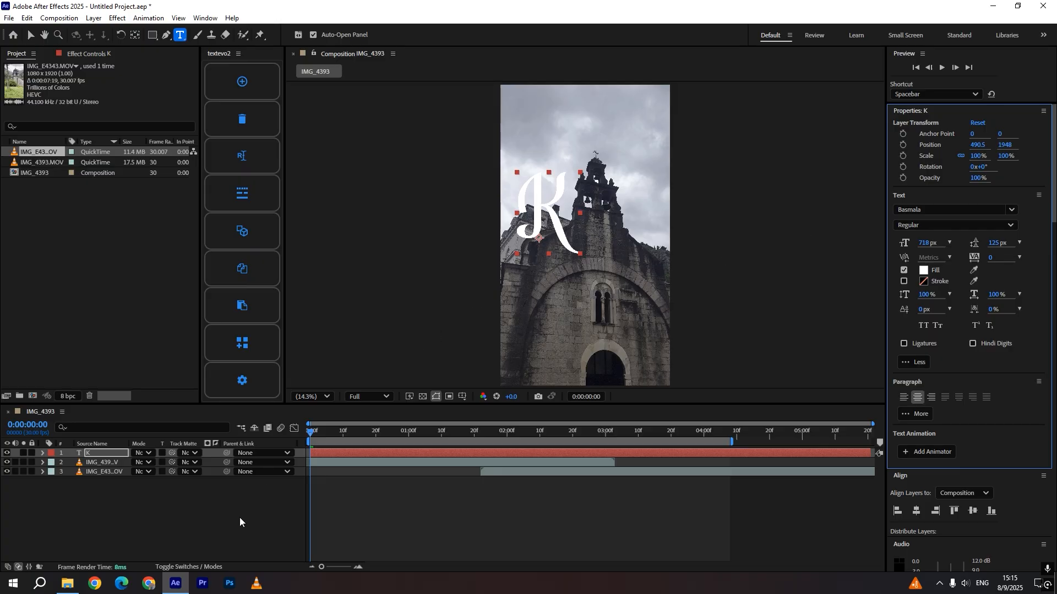
Set the K's font size to 431 px at Quarter preview resolution and nudge the letter slightly down
left_click(337, 520)
key("v")
left_click(346, 452)
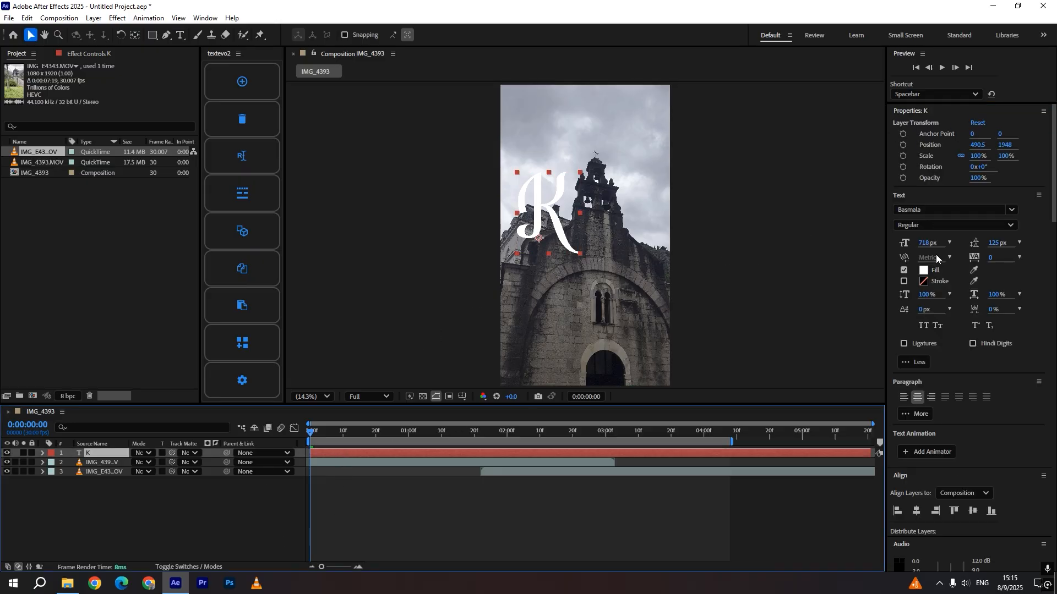
left_click_drag(927, 243, 846, 249)
left_click(368, 396)
left_click(375, 472)
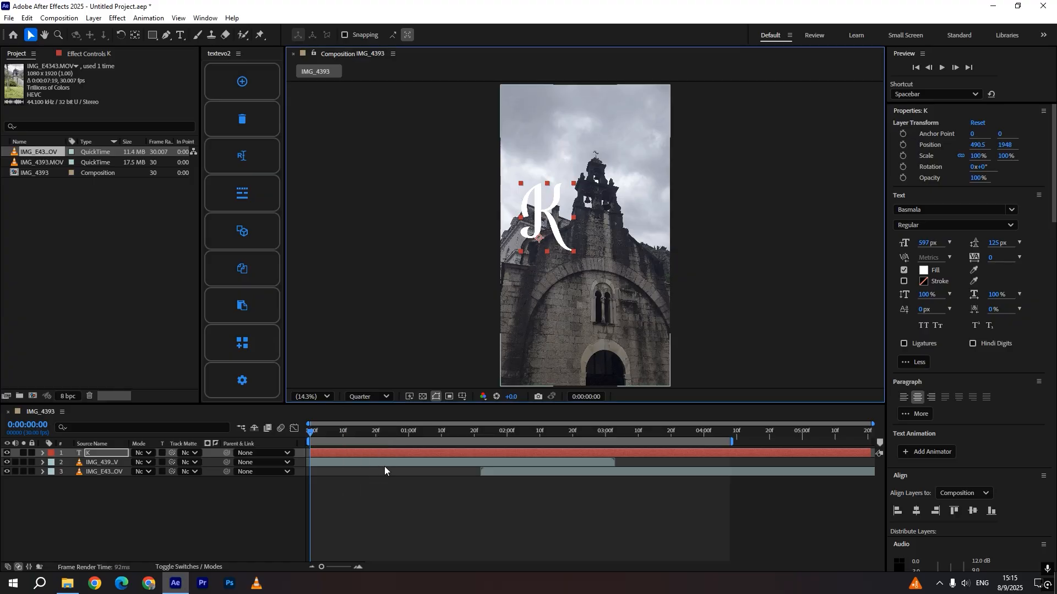
left_click_drag(925, 243, 833, 252)
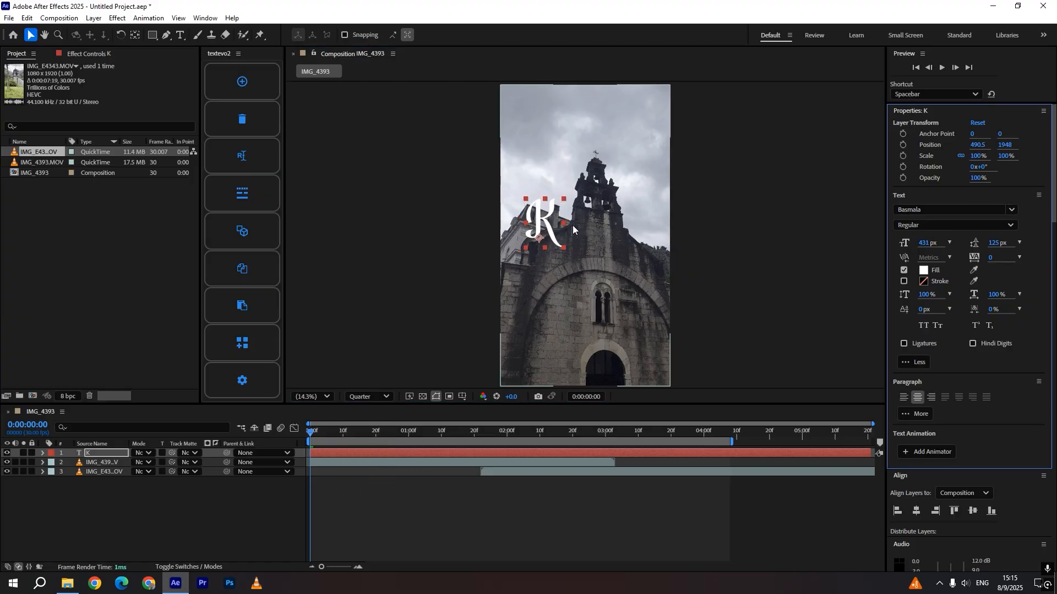
left_click_drag(546, 221, 550, 244)
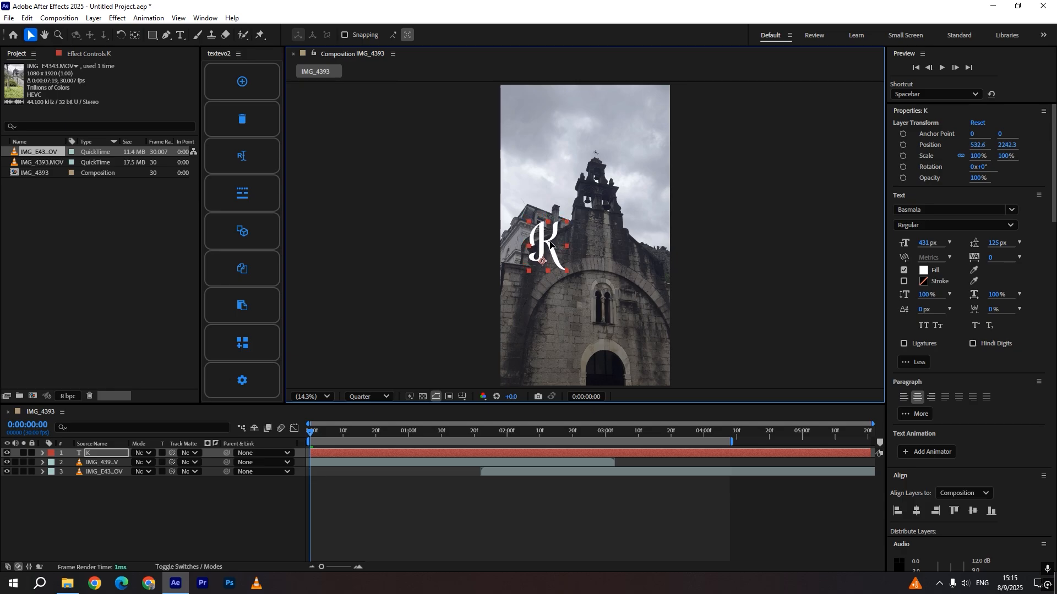
Apply the TextEvo animation to the K layer and move its ending Strength keyframe closer to the start
left_click(242, 85)
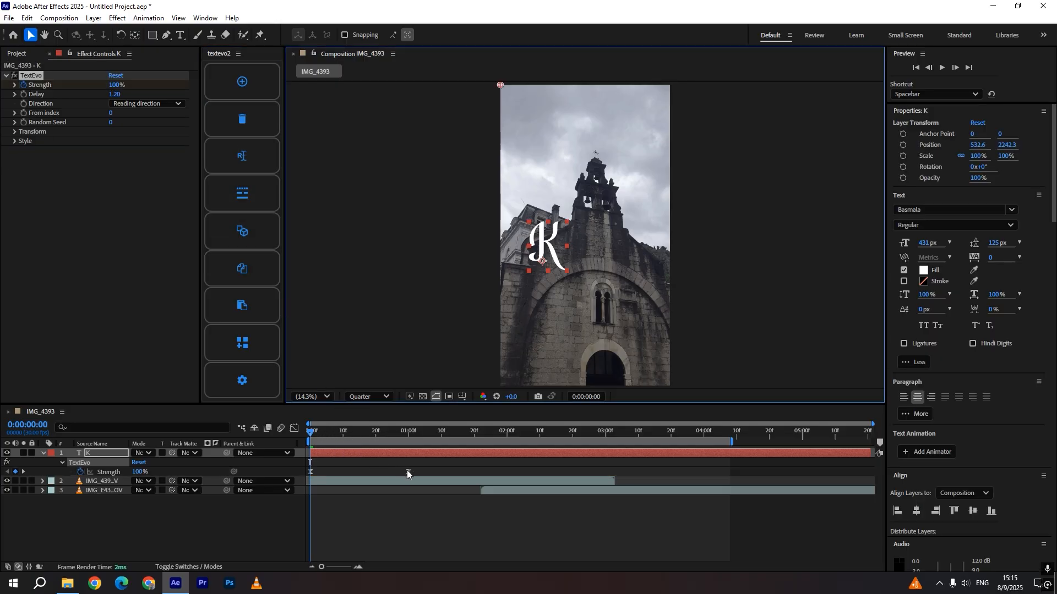
left_click_drag(407, 472, 355, 471)
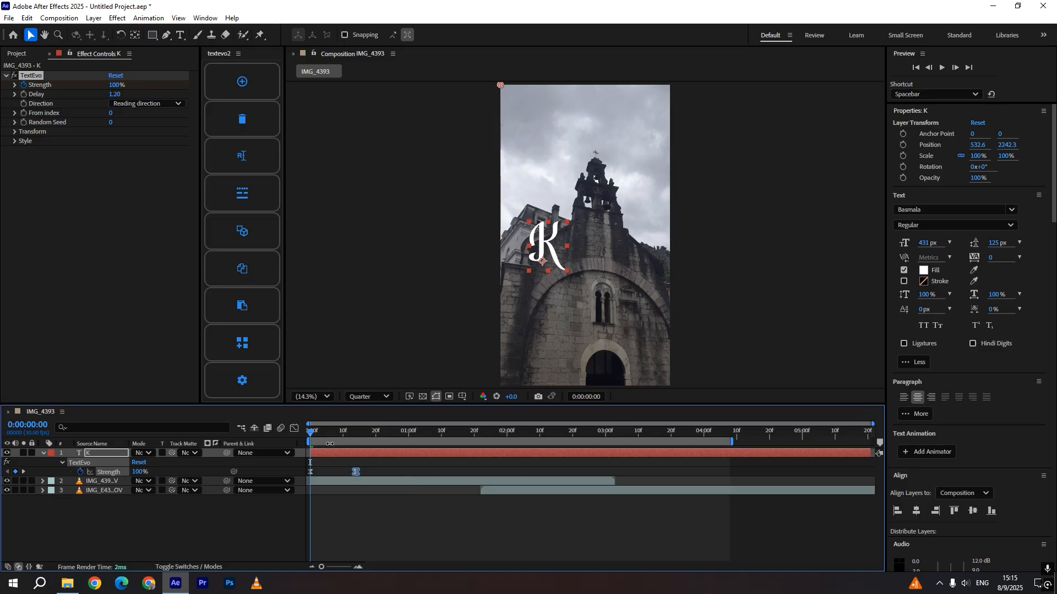
mouse_move(317, 434)
left_mouse_down()
mouse_move(364, 438)
mouse_move(331, 440)
left_mouse_up()
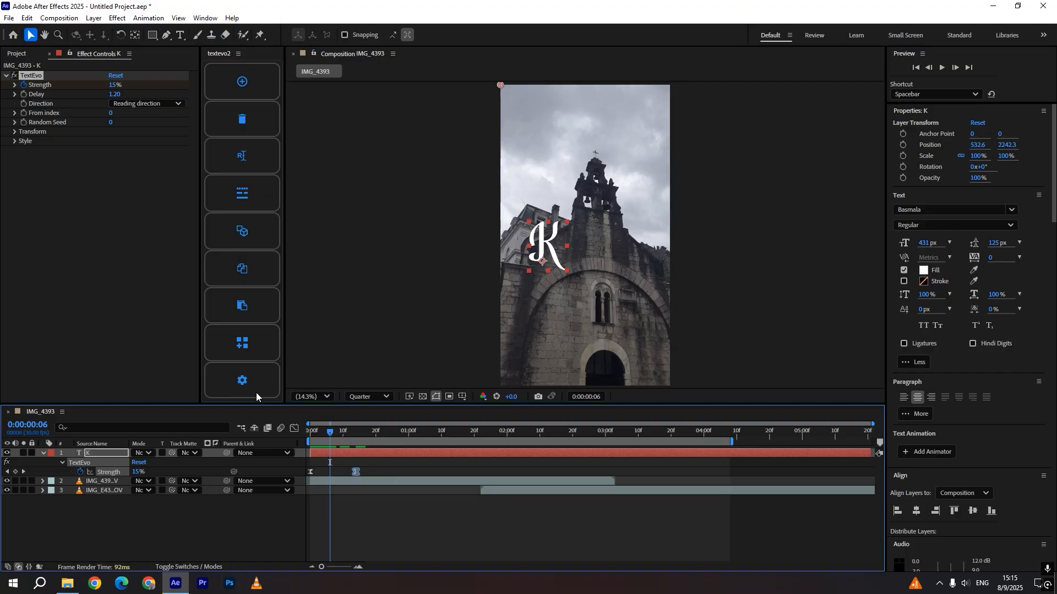
Set the TextEvo Transform position Y offset to 969
left_click(14, 132)
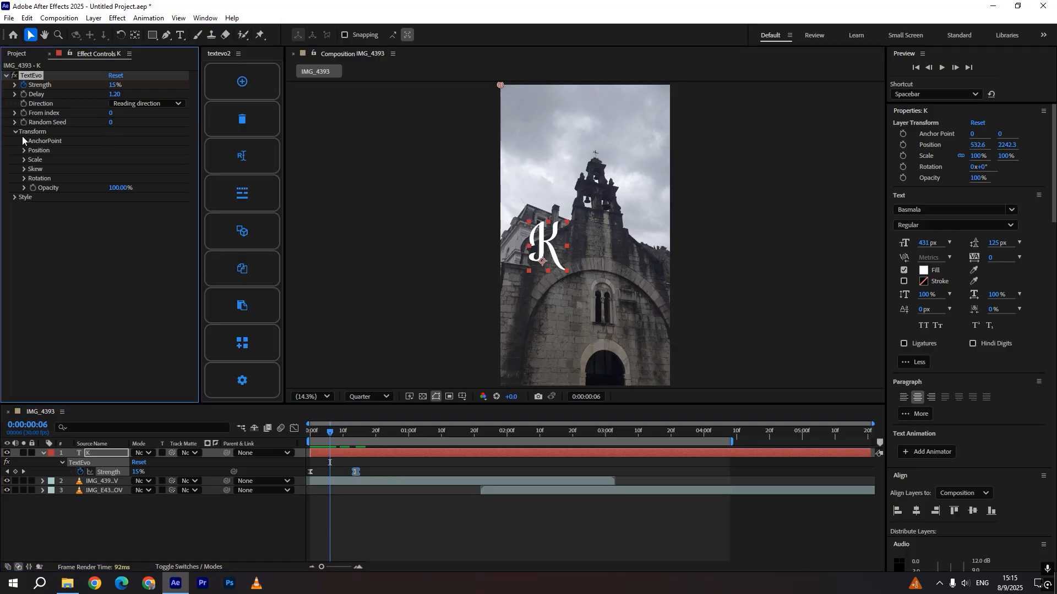
left_click(24, 150)
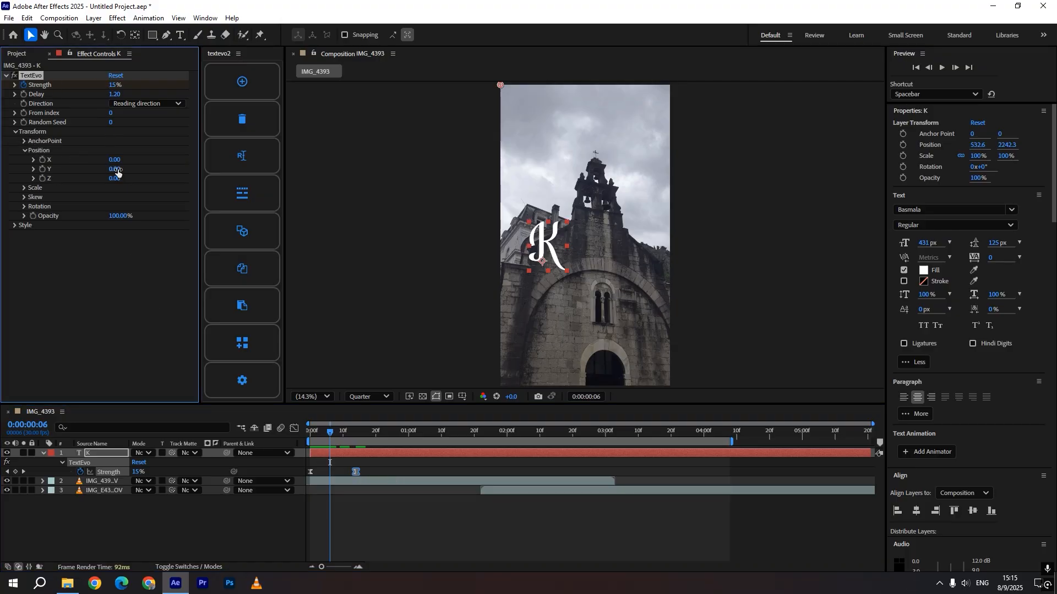
left_click_drag(118, 172, 653, 177)
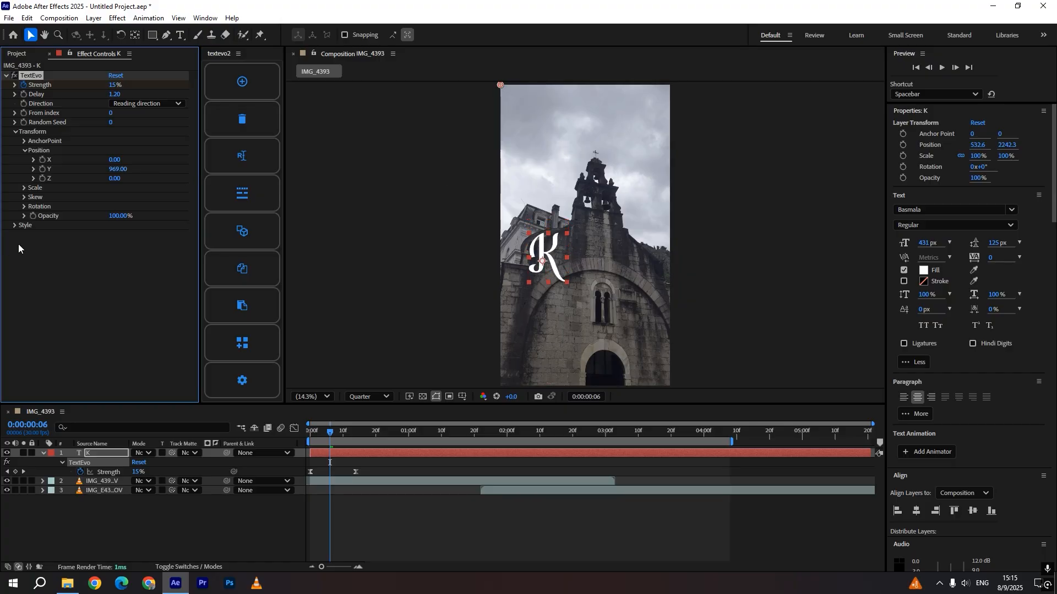
Set the TextEvo Style blur to about 826.9, 1709.3
left_click(15, 226)
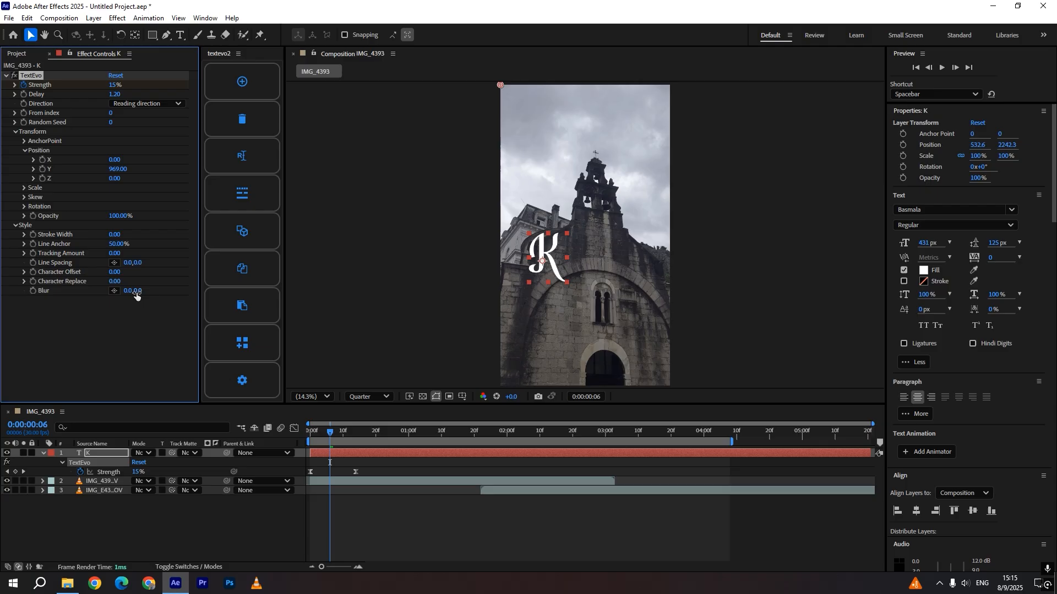
left_click_drag(162, 290, 385, 287)
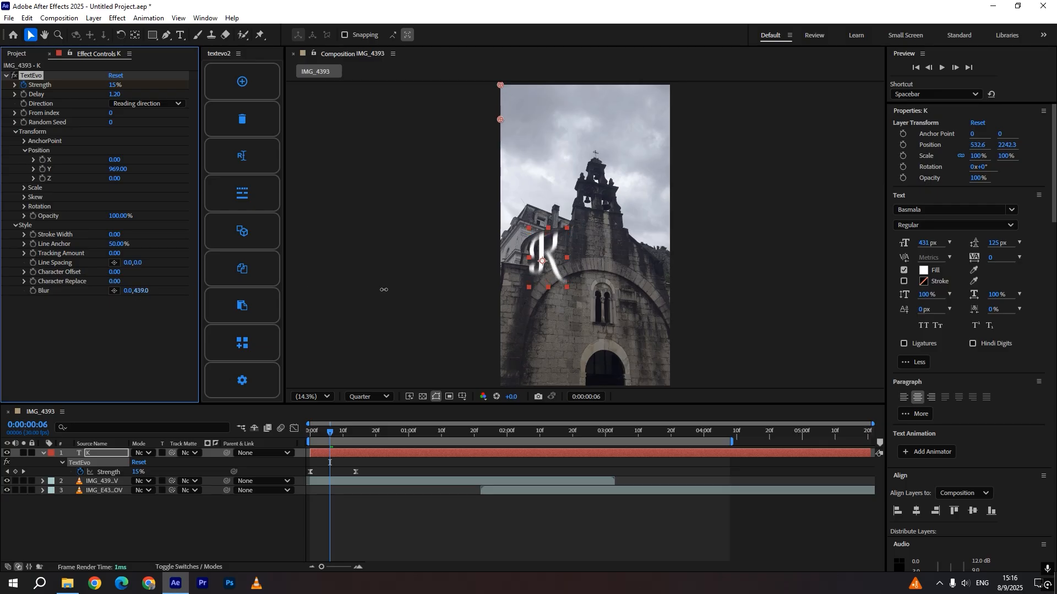
left_click_drag(499, 120, 568, 222)
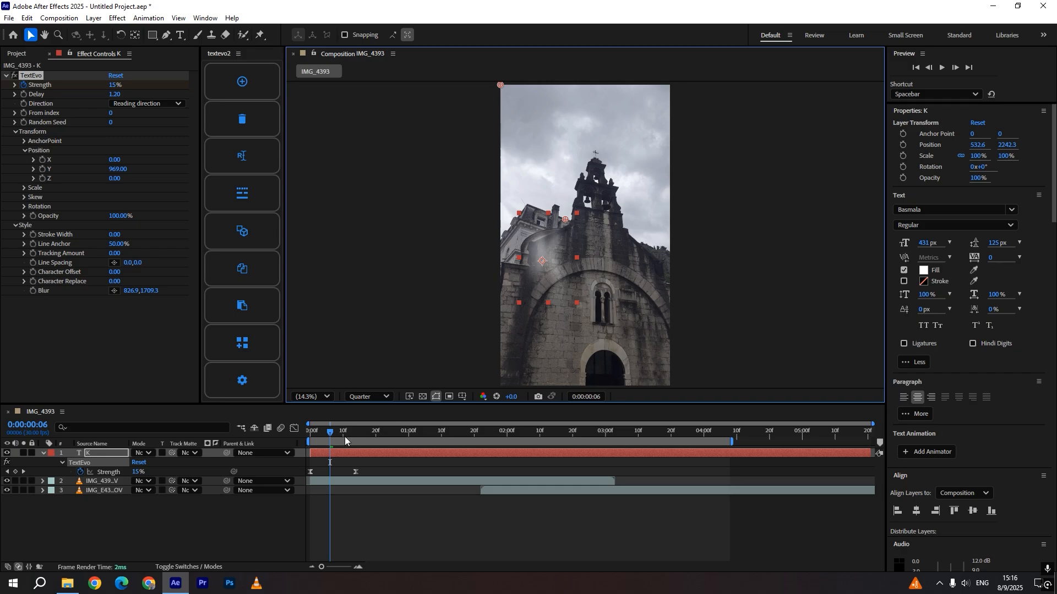
Play the animation from the composition start to preview it
left_click(309, 434)
key("space")
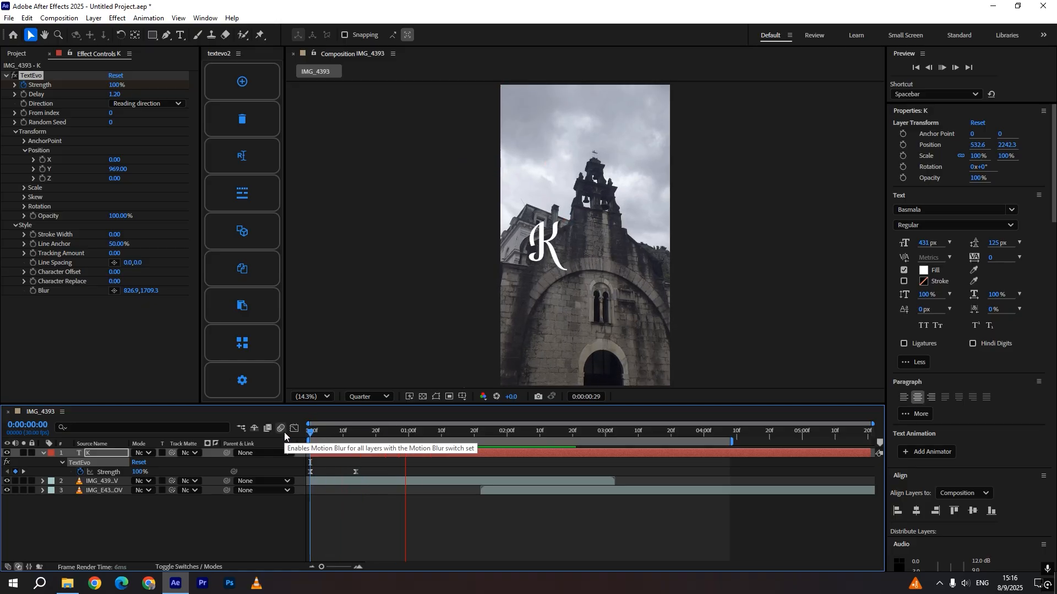
left_click(140, 527)
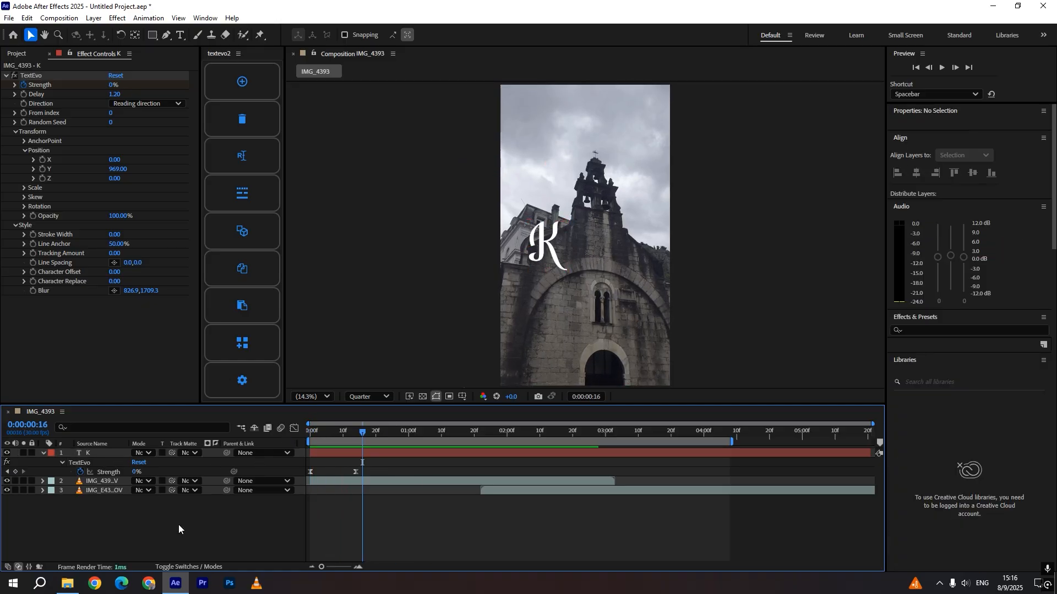
Try adding the letter o to the K text layer, then undo the edit
left_click(180, 35)
left_click(562, 247)
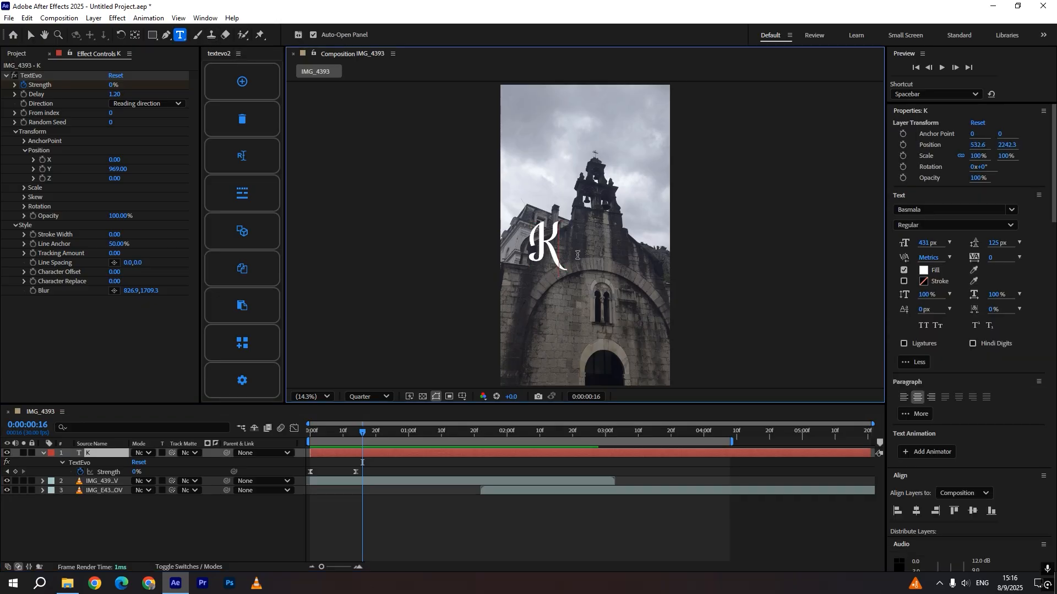
type("o")
left_click(406, 523)
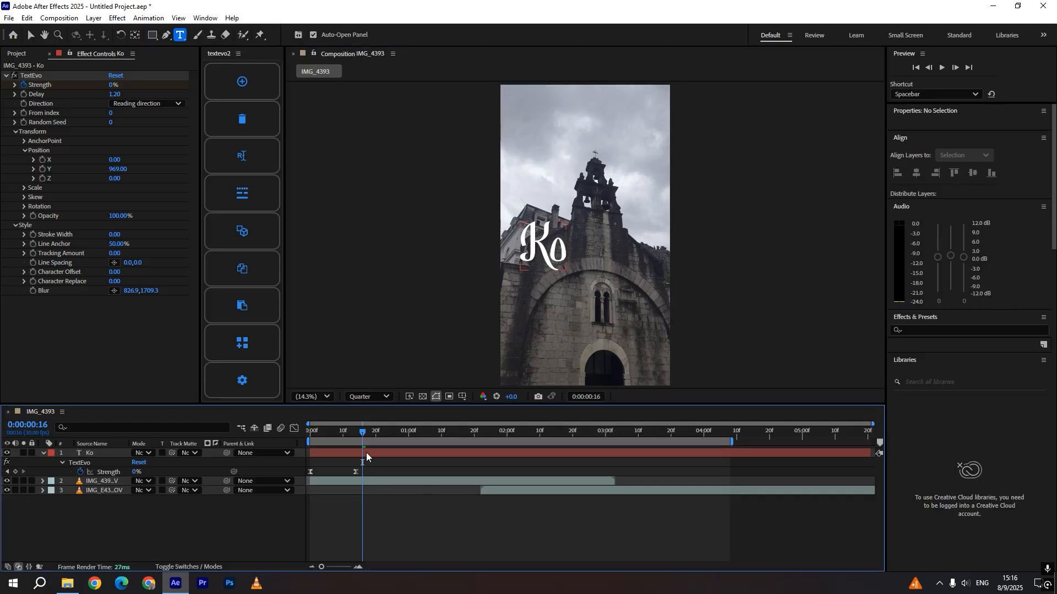
key("ctrl+z")
key("ctrl+z")
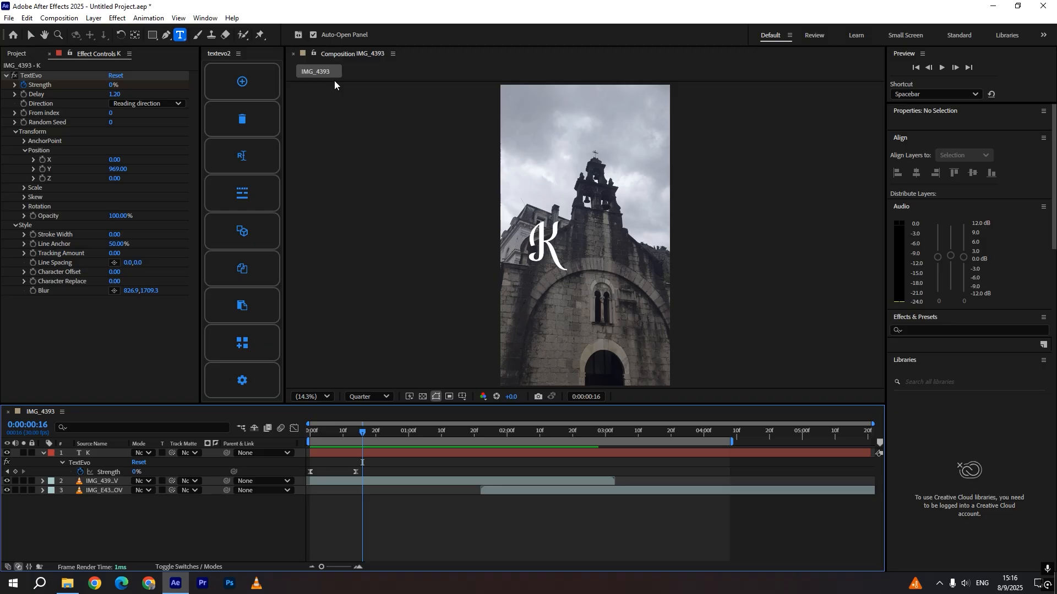
Create a separate text layer with the letter o beside the K and select it
left_click(567, 271)
type("o")
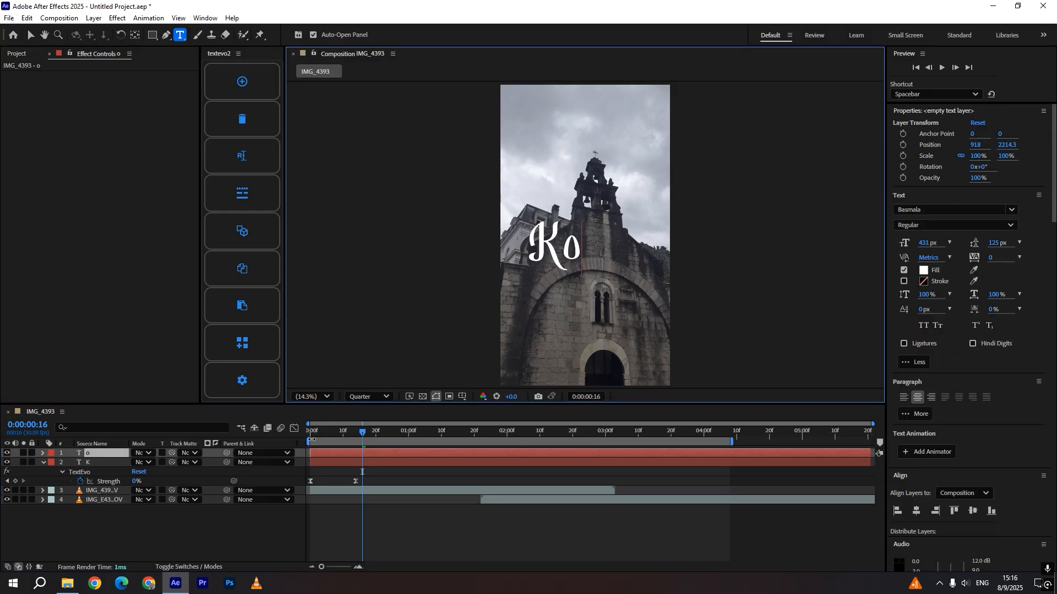
left_click(264, 534)
key("v")
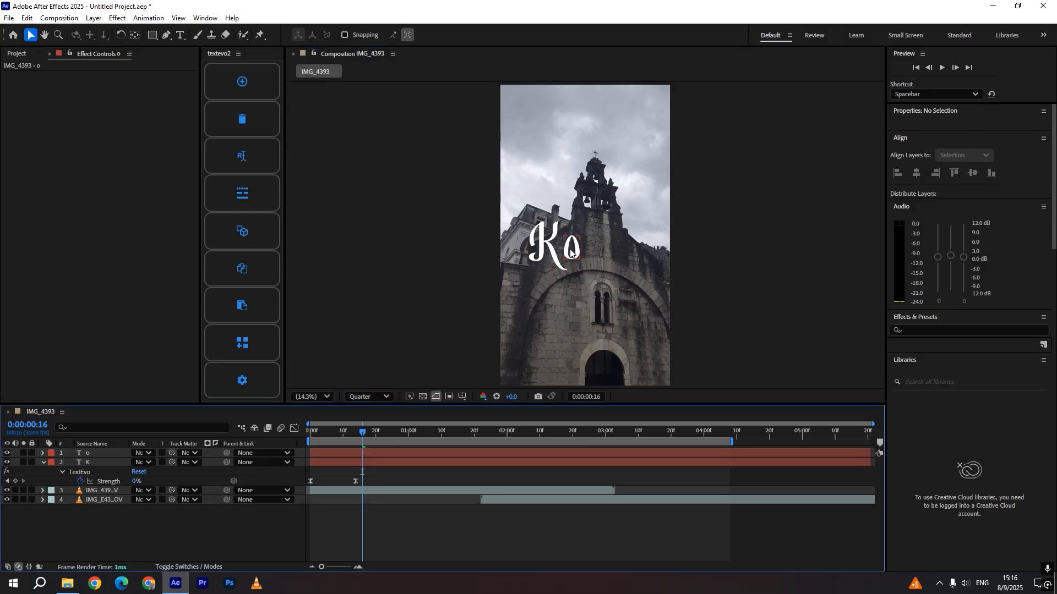
left_click(514, 451)
Change the o layer's font to Cambria Regular
left_click(950, 208)
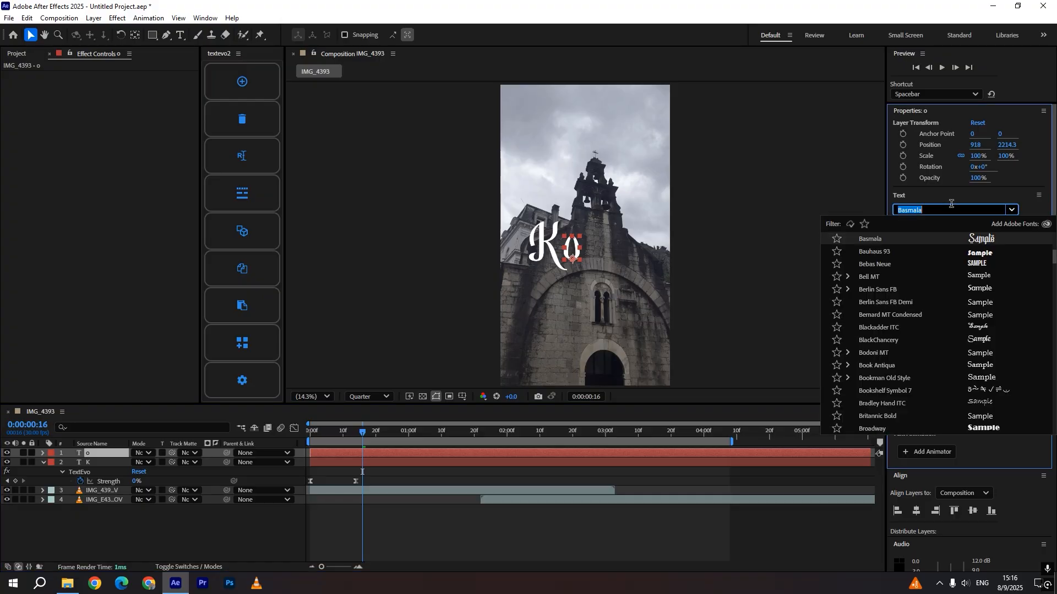
type("c")
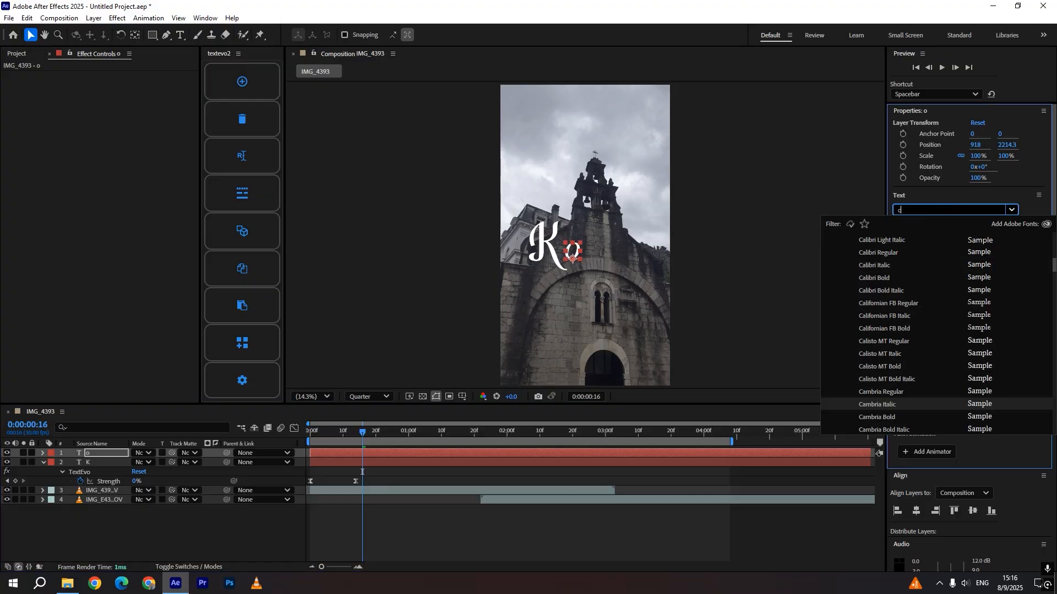
left_click(881, 392)
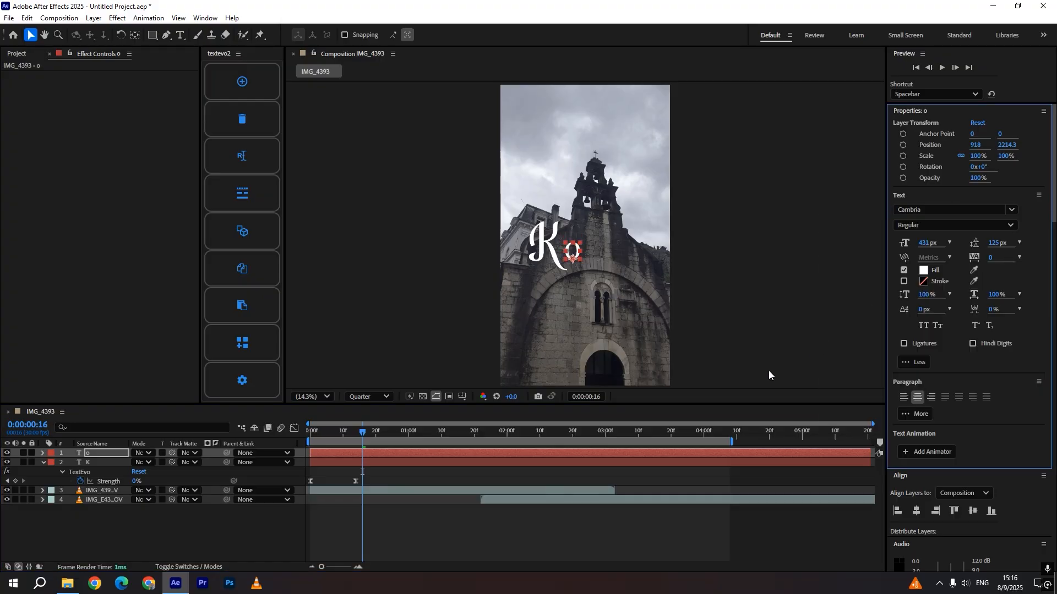
left_click(469, 534)
left_click(418, 453)
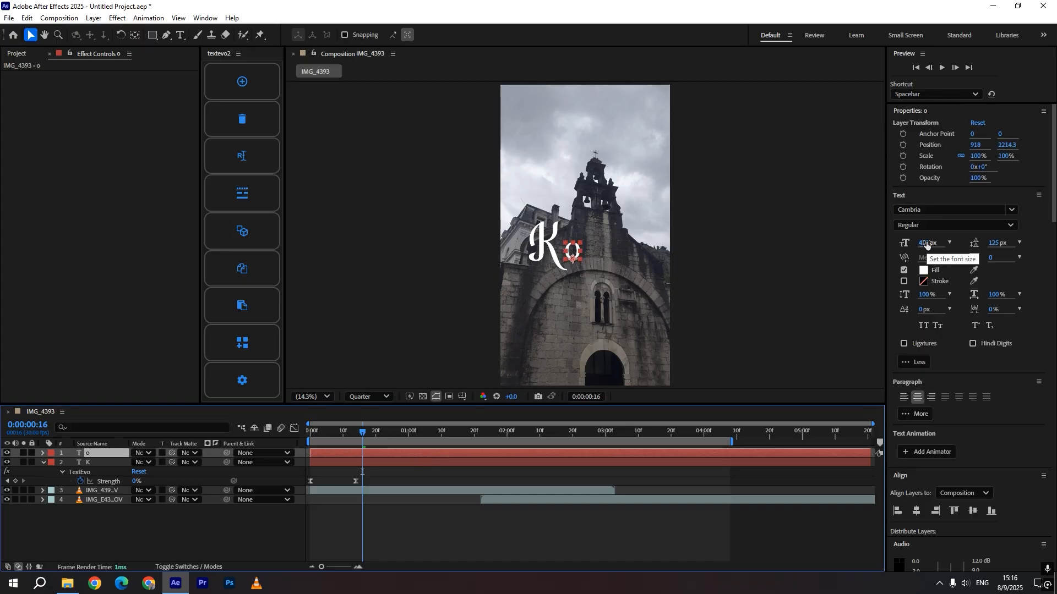
Set the o layer's font size to 517 px and nudge it slightly left next to the K
left_click_drag(926, 245, 981, 249)
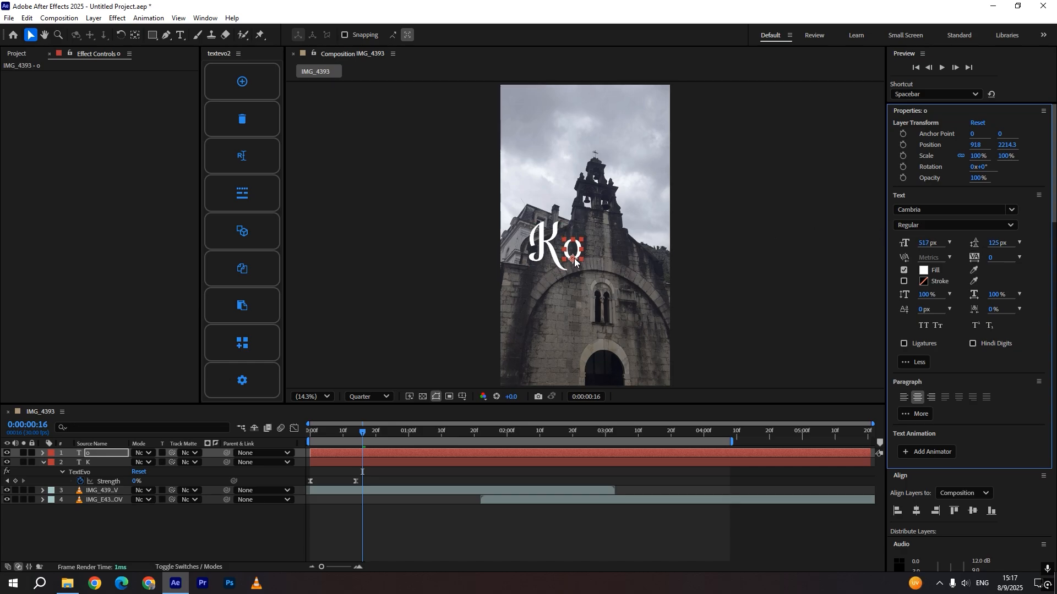
left_click_drag(575, 261, 573, 262)
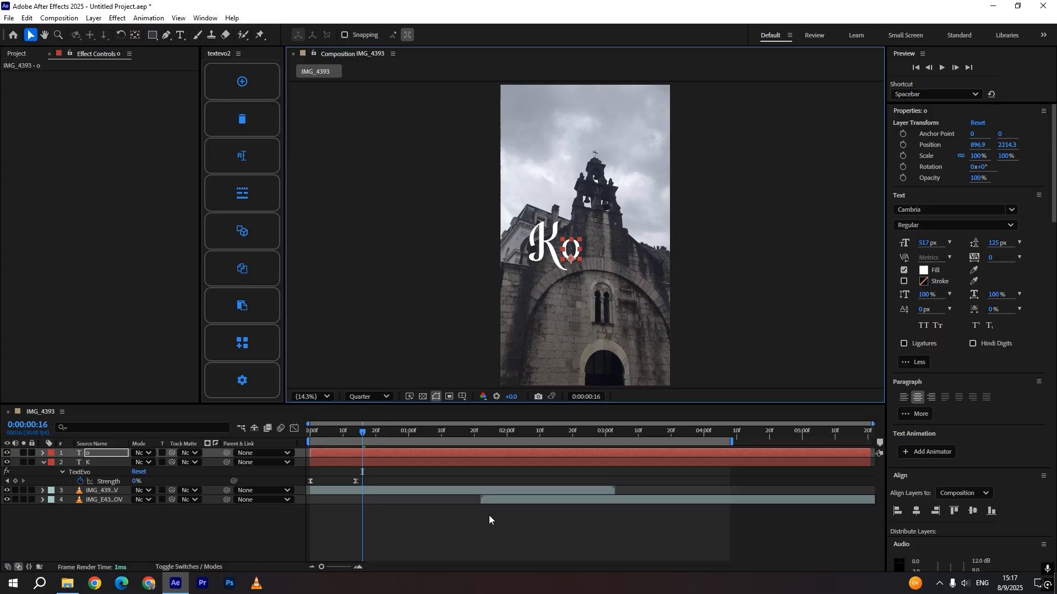
Apply the TextEvo animation to the o layer starting at 0:00:00:05
left_click(489, 515)
left_click_drag(360, 431, 323, 435)
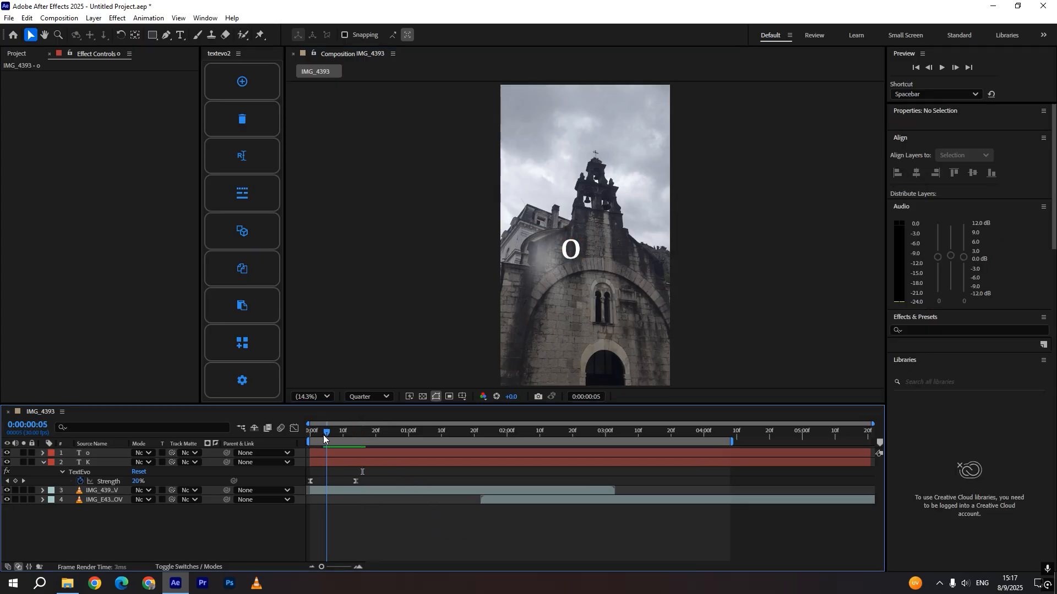
left_click(339, 452)
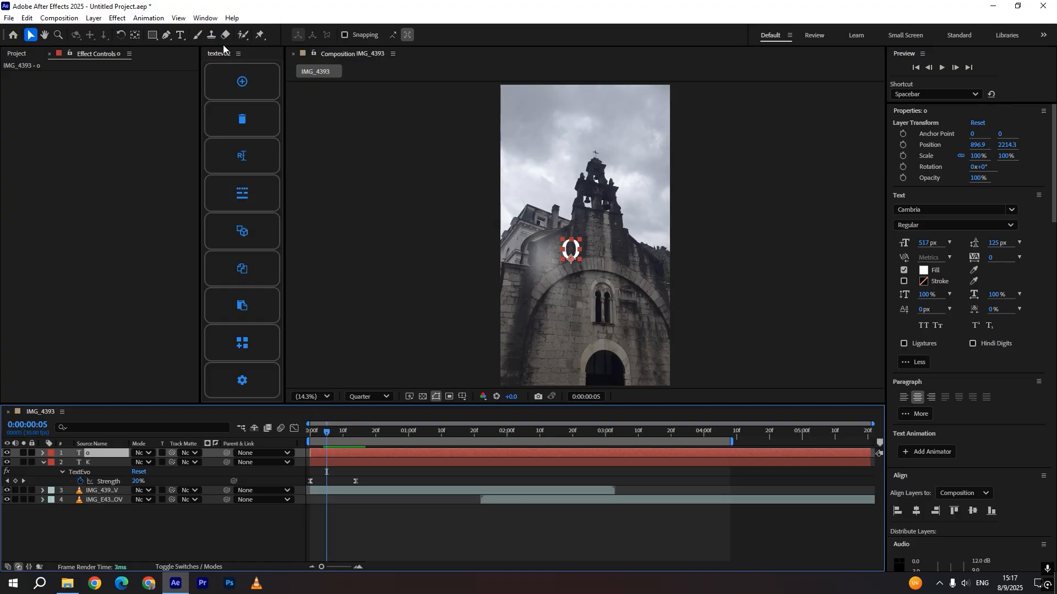
left_click(242, 82)
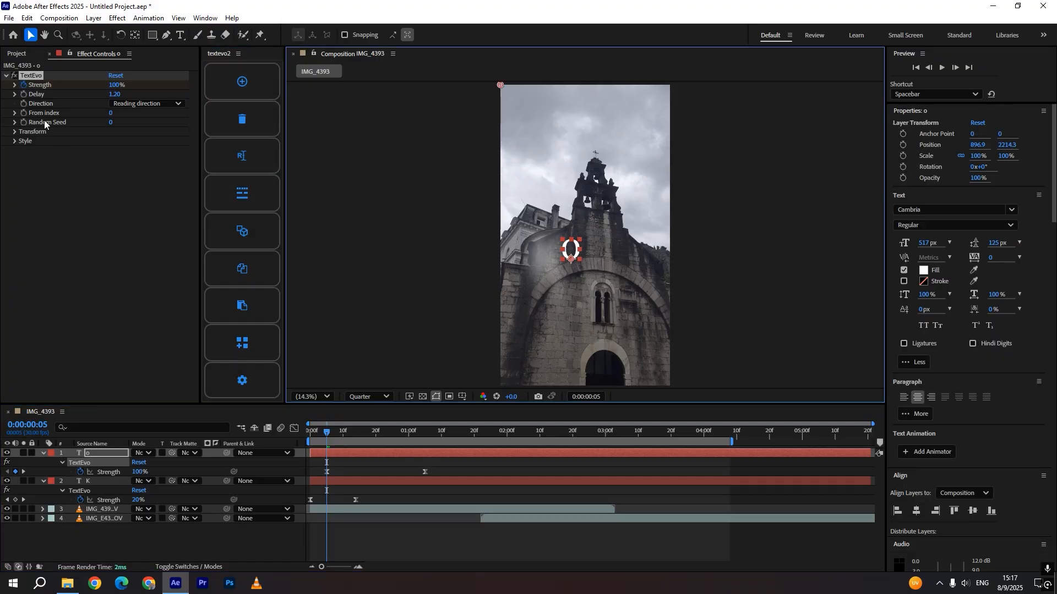
In the o layer's TextEvo transform settings, set Position Y to 118 and Opacity to 6%
left_click(15, 132)
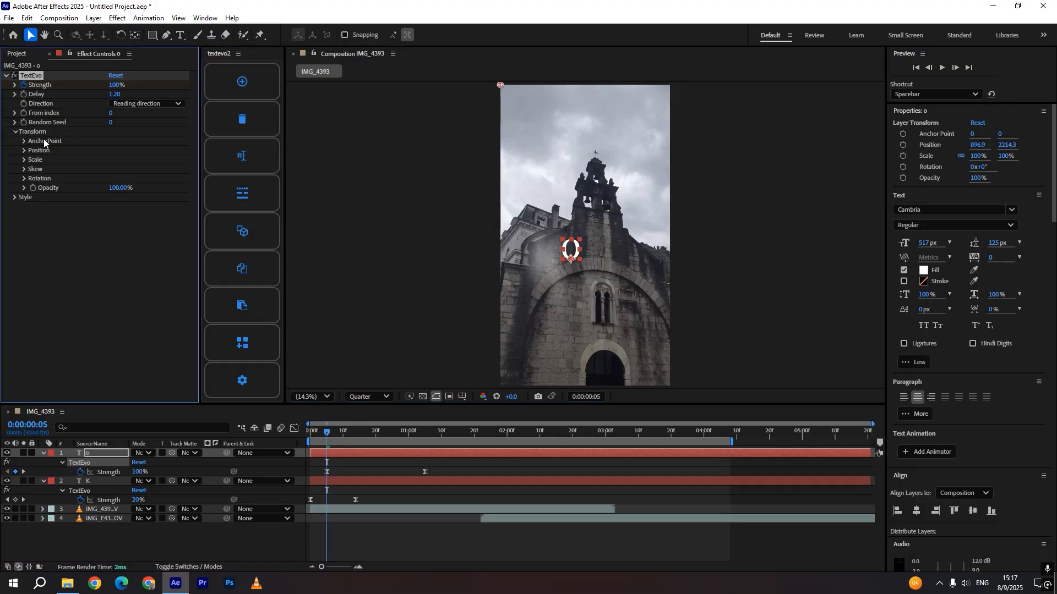
left_click(24, 151)
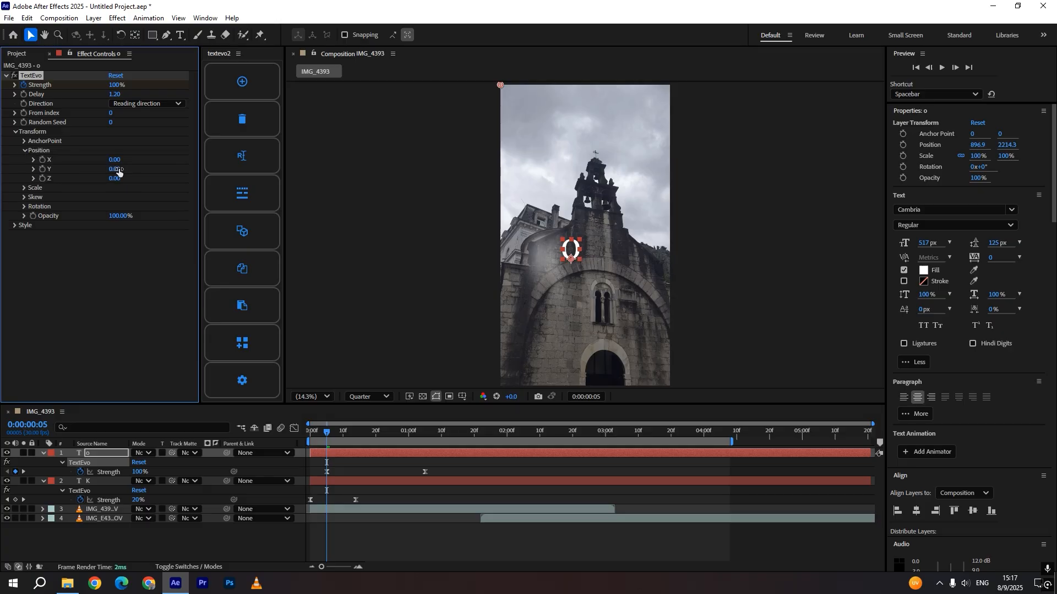
left_click_drag(122, 169, 187, 172)
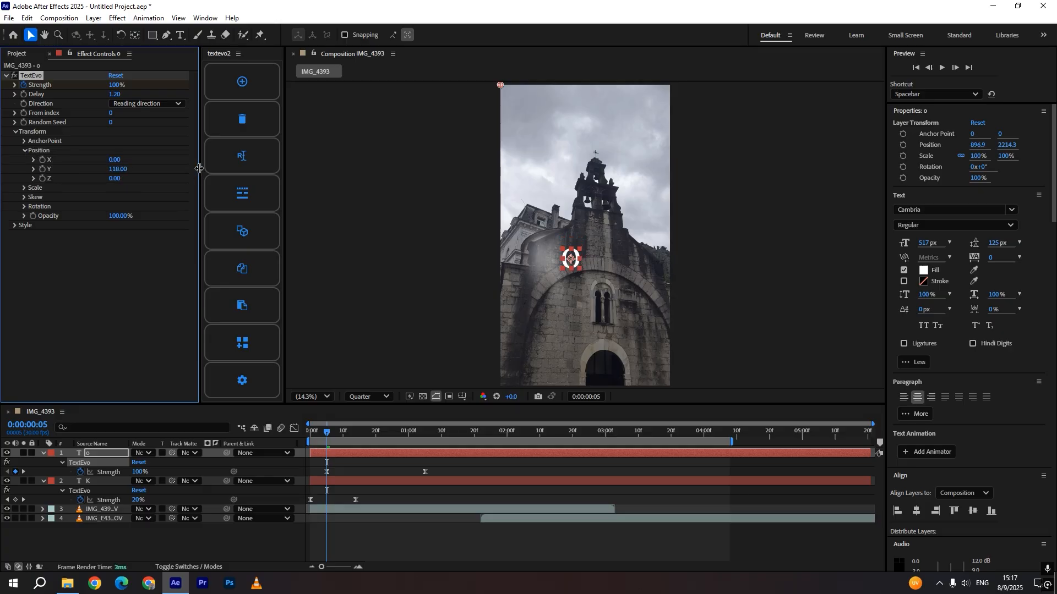
left_click(15, 226)
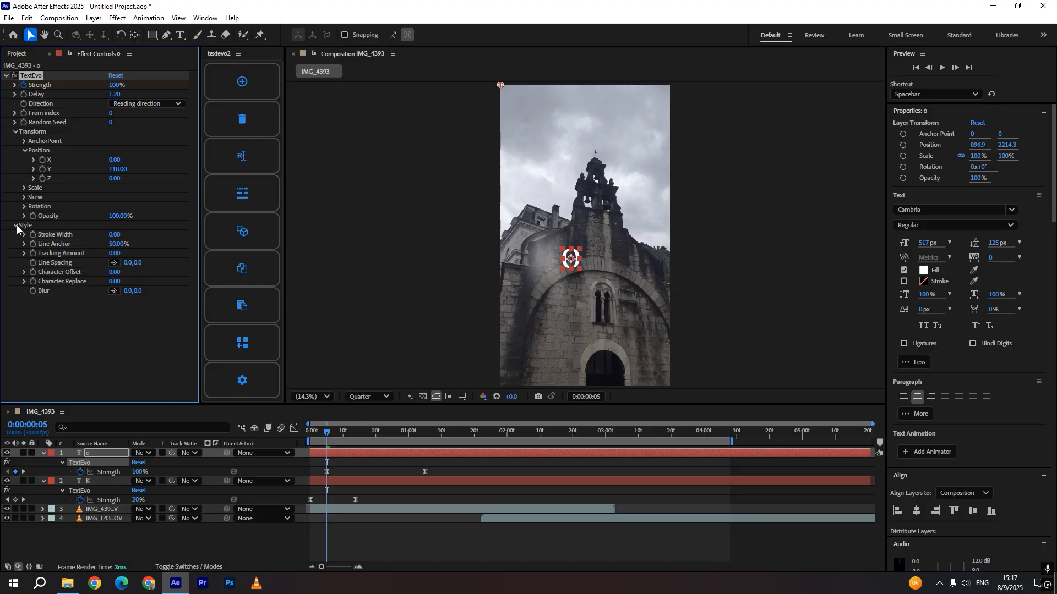
left_click(15, 226)
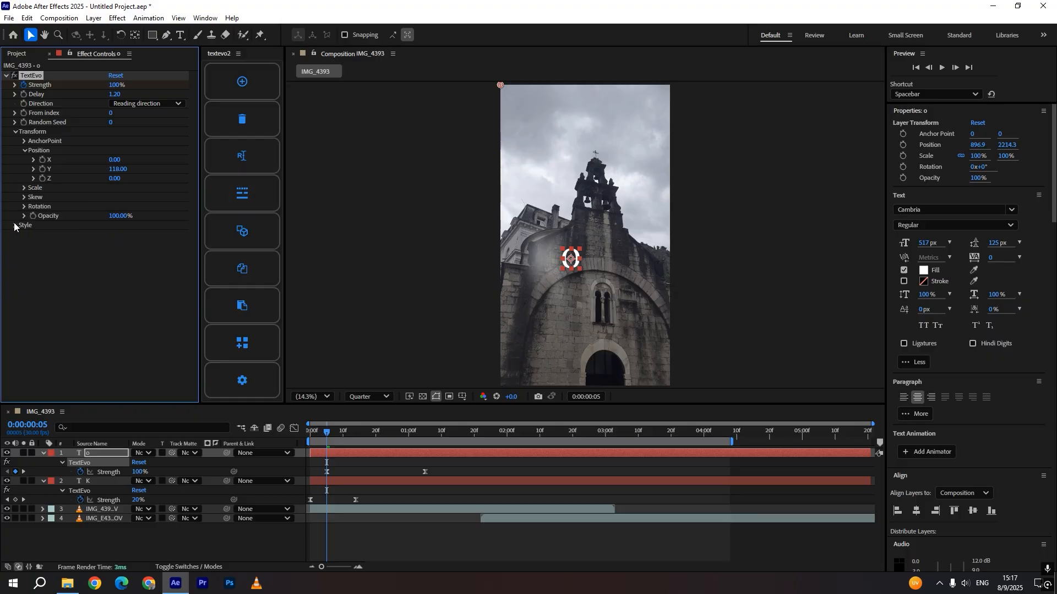
left_click_drag(115, 216, 21, 218)
Move the o layer's final Strength keyframe to 0:00:01:05 and preview the animation from the start
left_click_drag(424, 471, 374, 475)
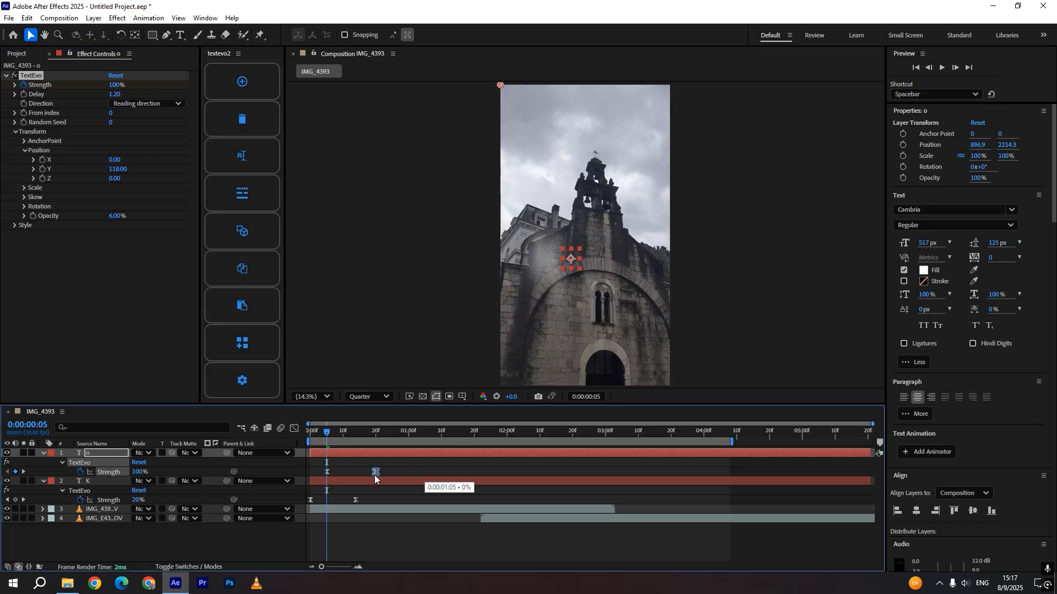
left_click_drag(327, 432, 303, 436)
key("space")
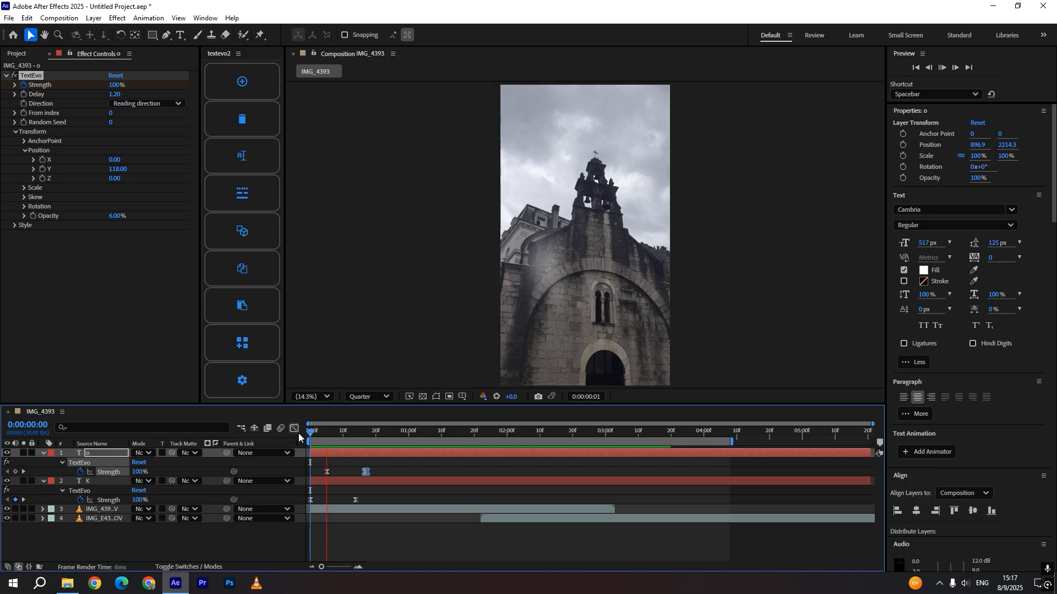
key("space")
Duplicate the o layer at 0:00:00:29 and change the duplicate's text to t
left_click(327, 453)
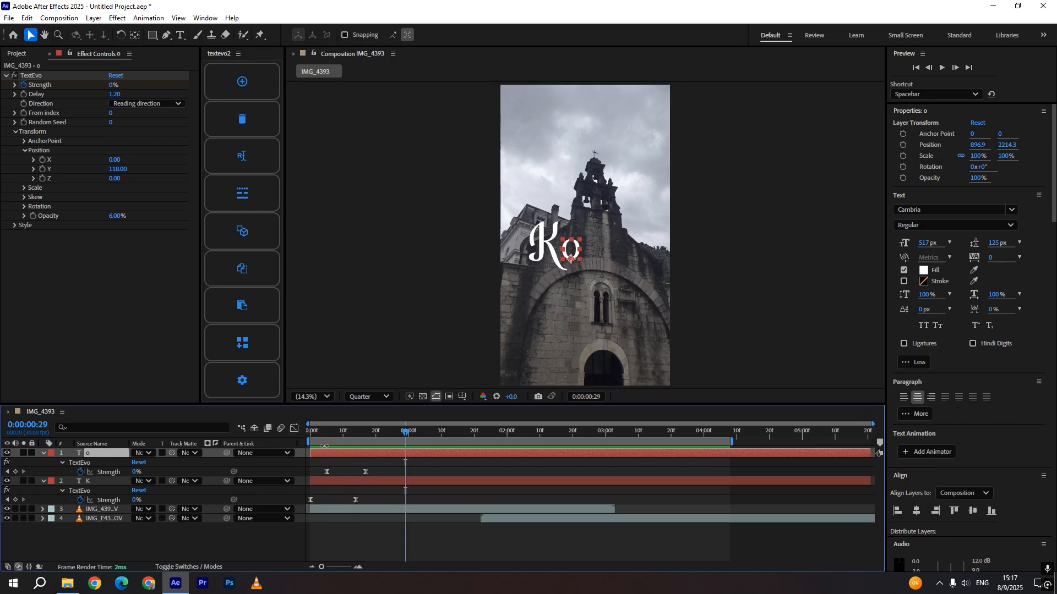
key("ctrl+d")
double_click(111, 453)
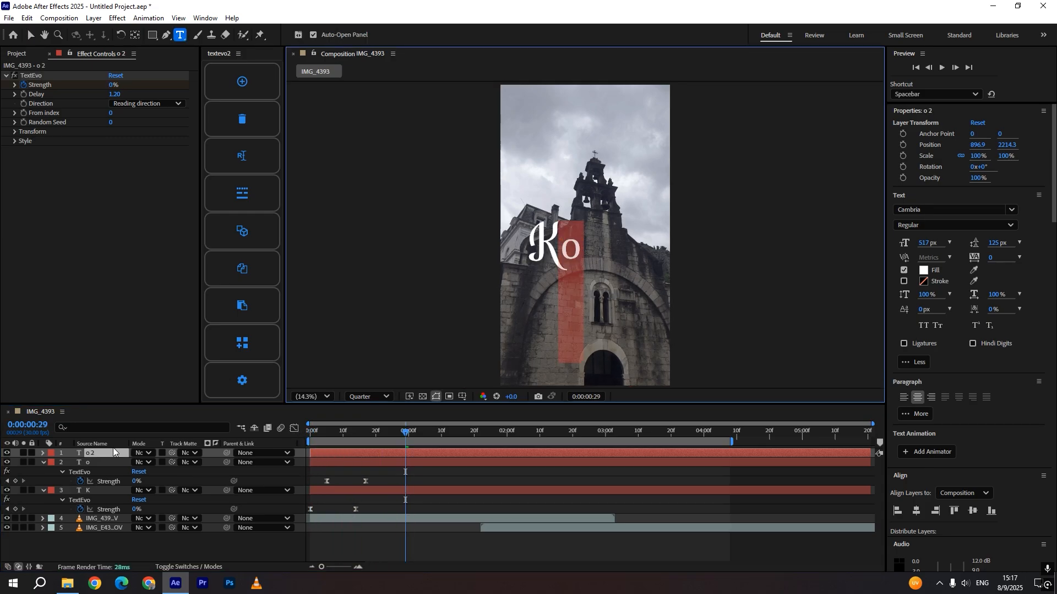
type("t")
left_click(186, 556)
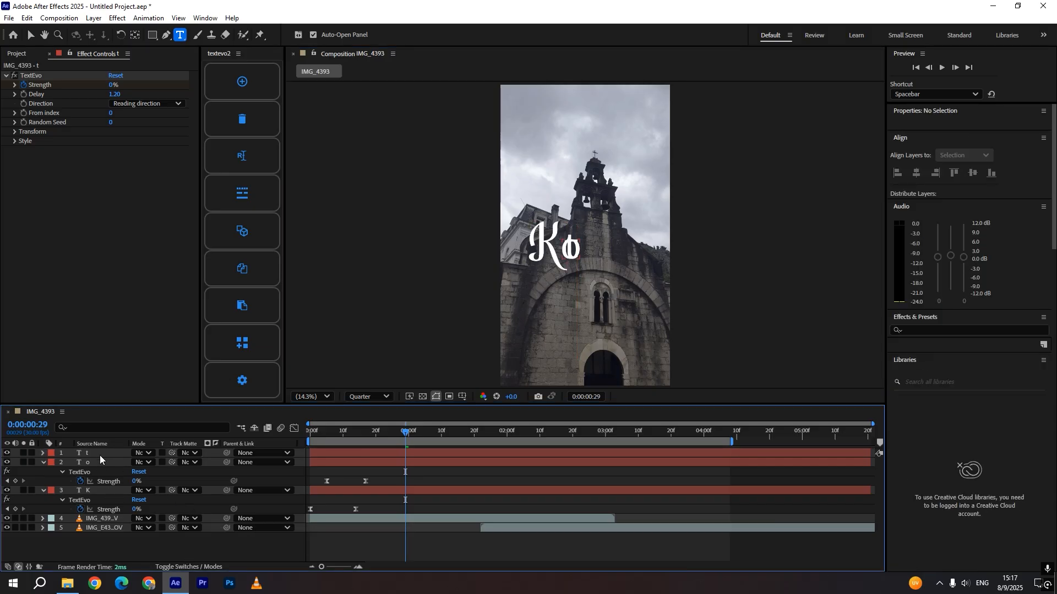
Move the t layer to the right of the o in the composition
left_click(100, 455)
key("v")
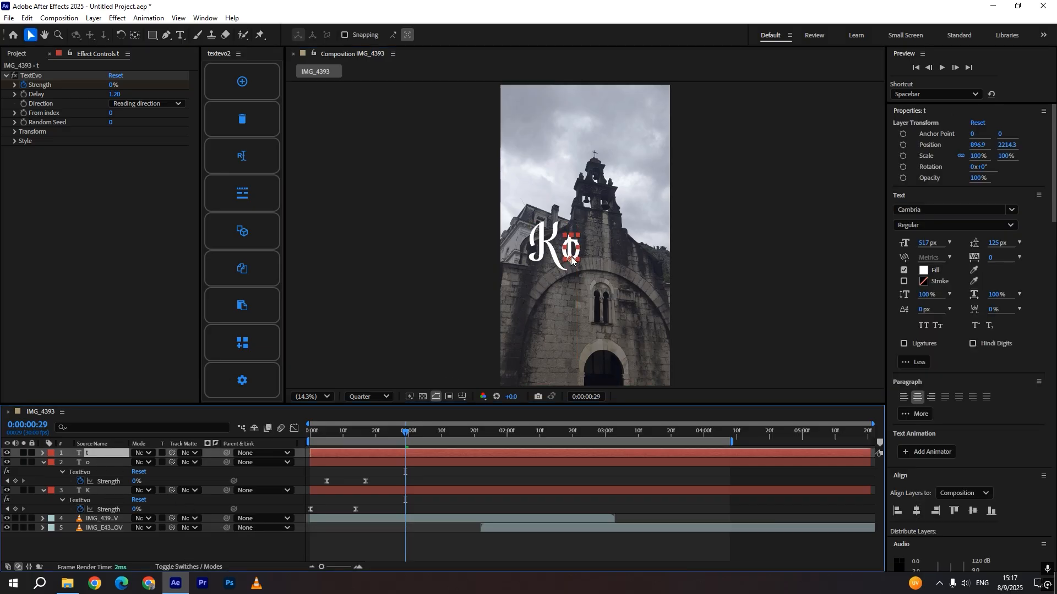
left_click_drag(570, 261, 588, 260)
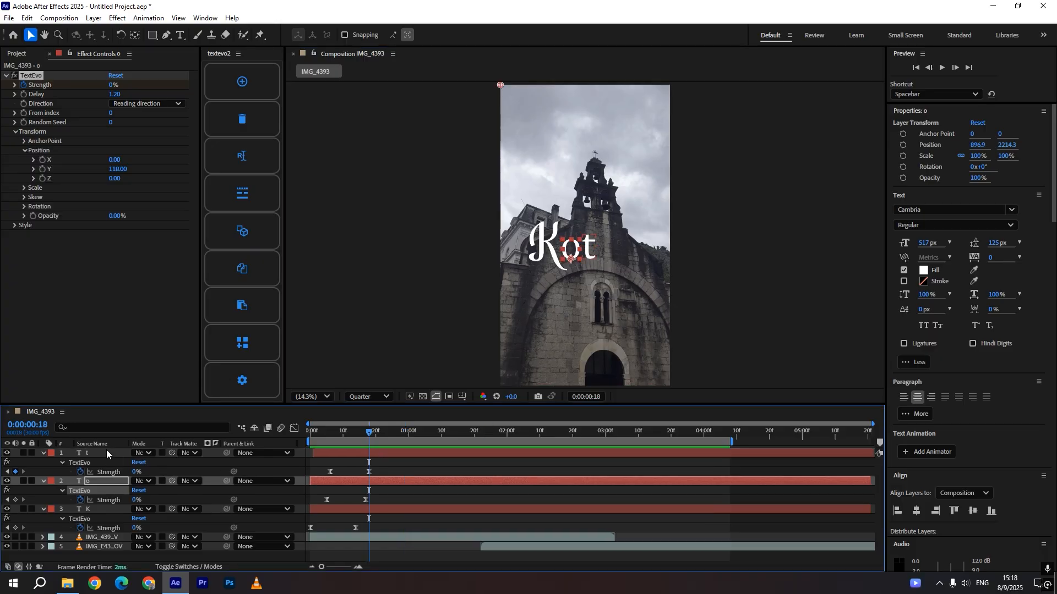
Duplicate the t layer at 0:00:00:18 and change the copy's text to o
left_click(106, 453)
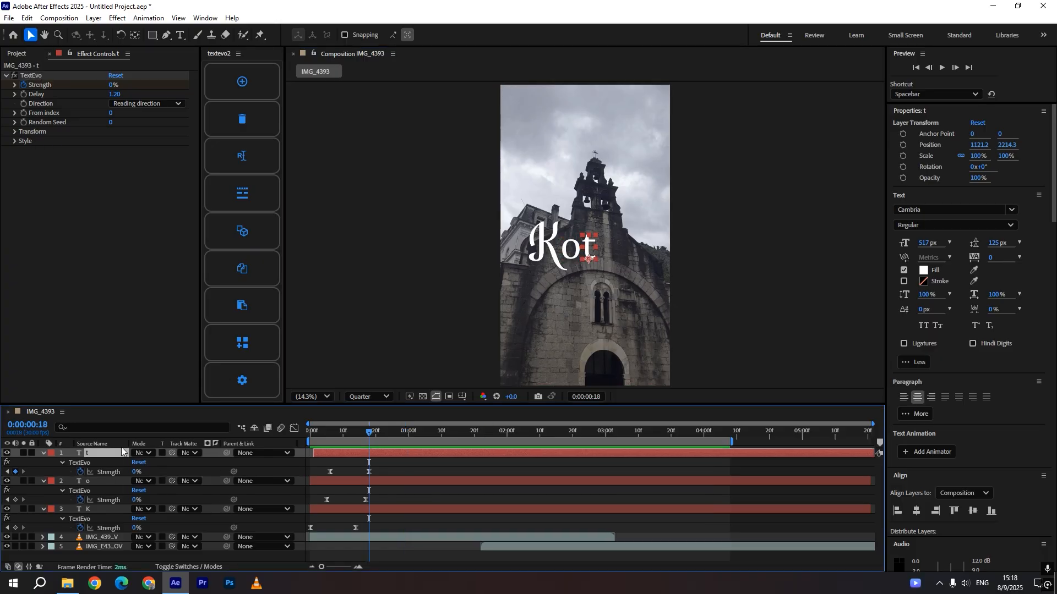
key("ctrl+d")
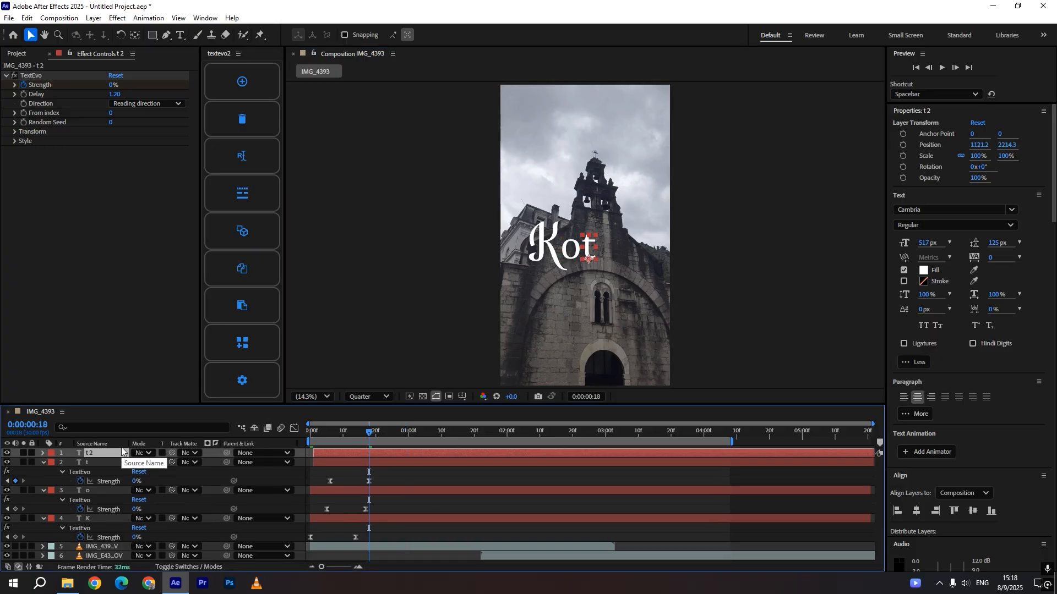
double_click(121, 453)
type("o")
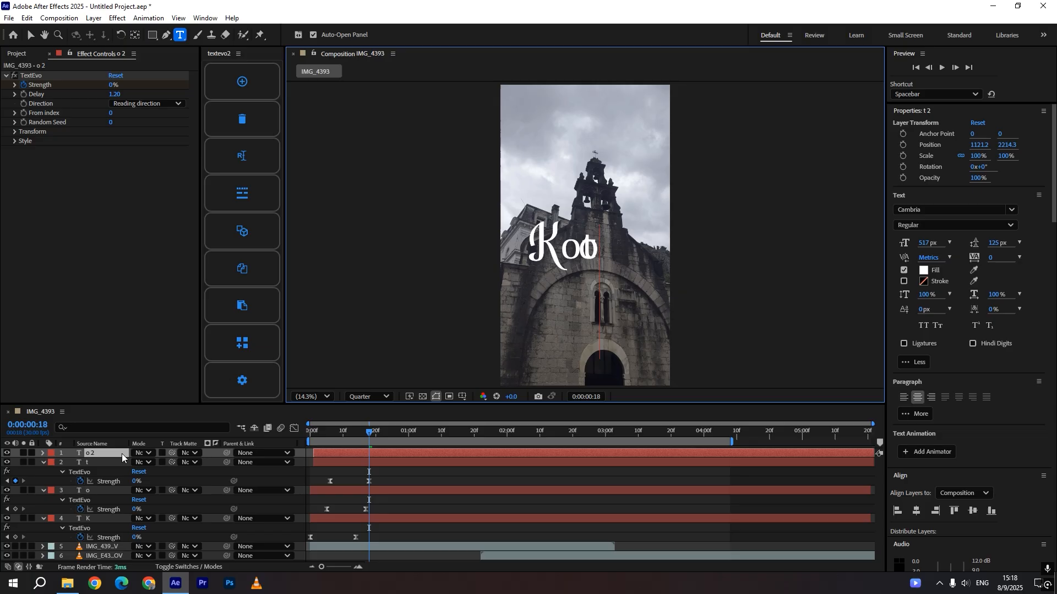
Place the new o to the right of the t and shift its layer slightly later in time
left_click(380, 472)
left_click(382, 454)
key("v")
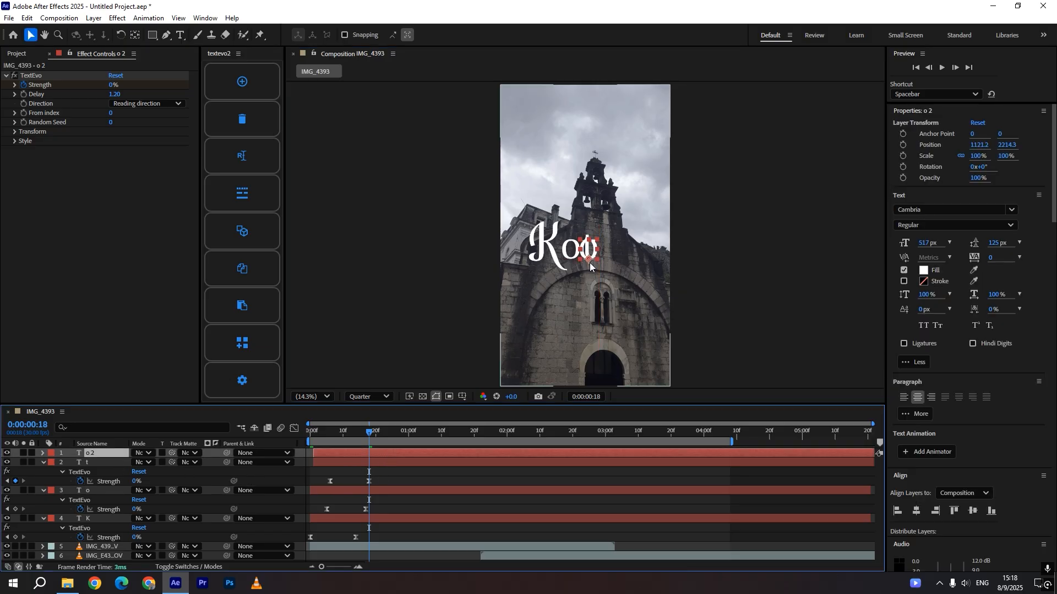
left_click_drag(589, 261, 605, 263)
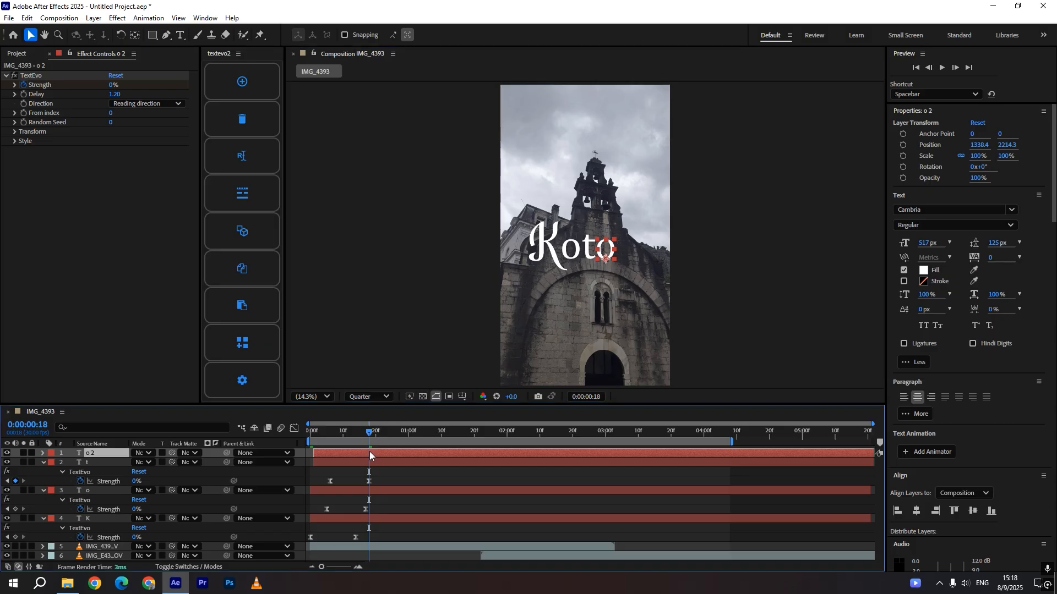
key("u")
left_click_drag(353, 451, 354, 451)
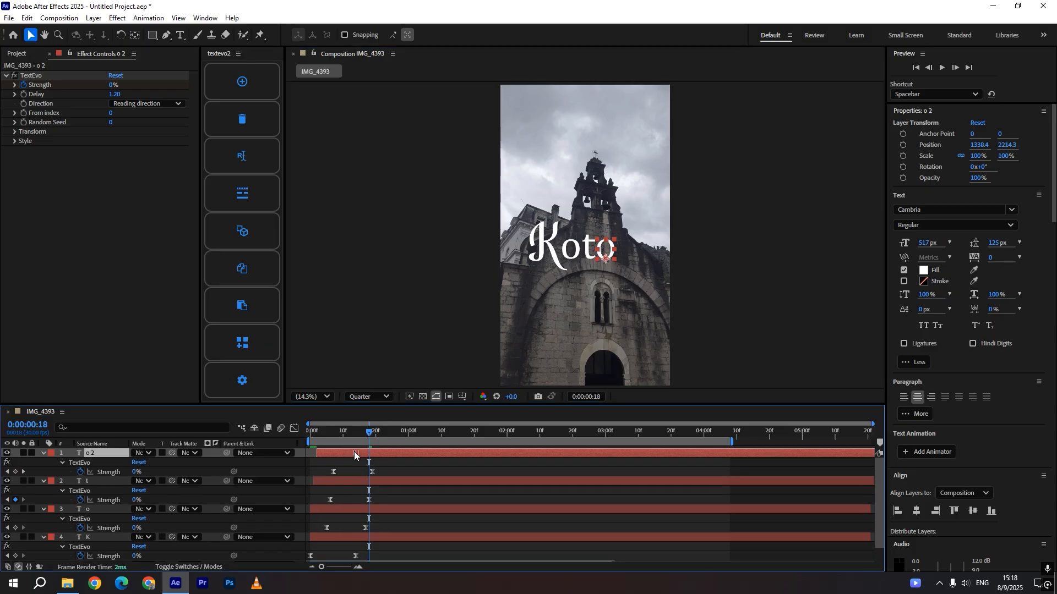
Preview the title animation from the start and nudge the second o slightly right
left_click(306, 432)
key("space")
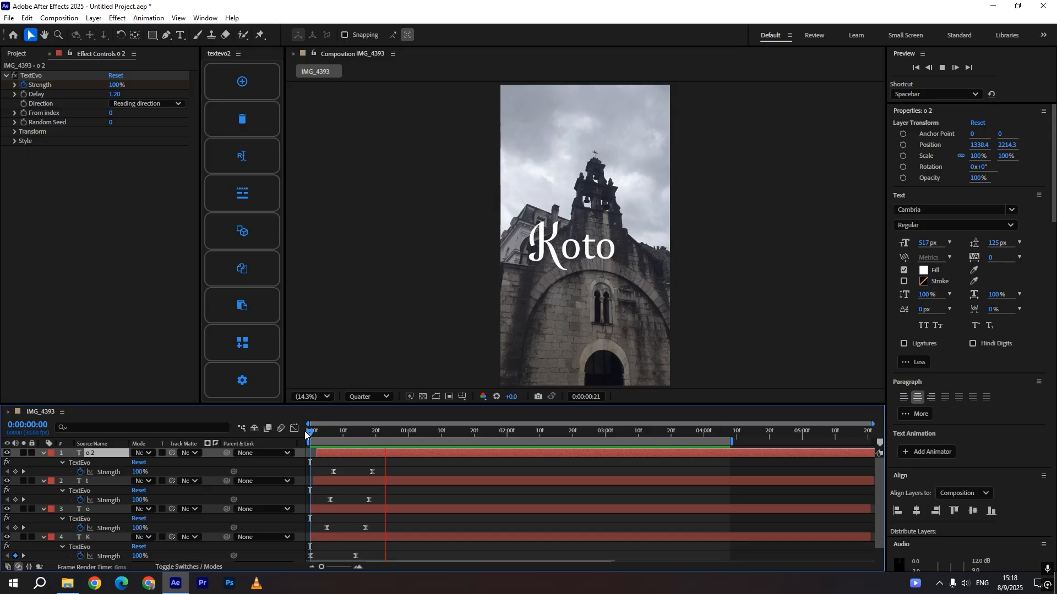
key("space")
left_click_drag(606, 258, 607, 258)
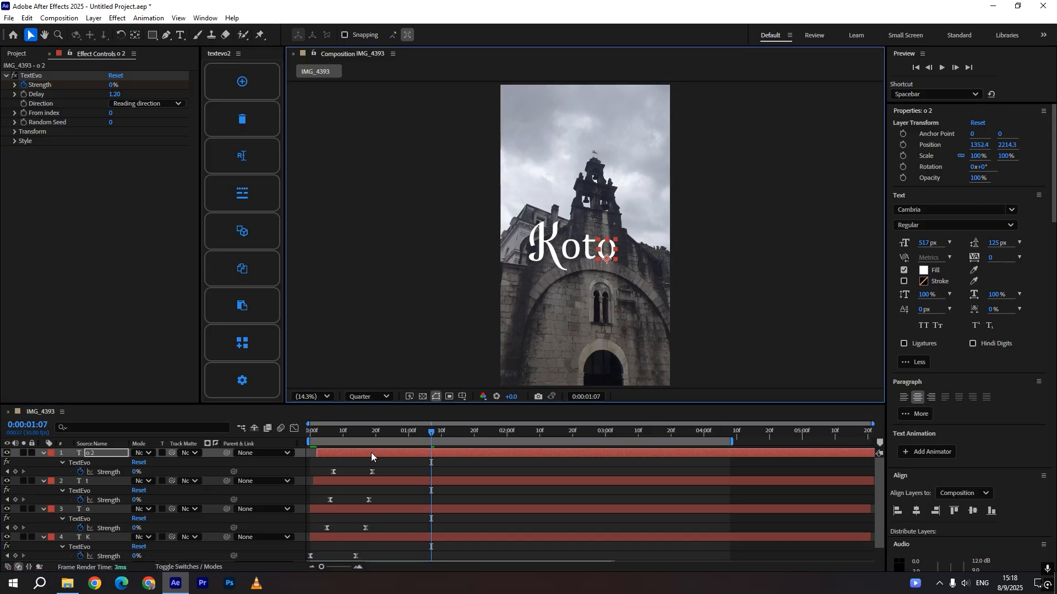
Duplicate the second o layer and change the copy's text to r
key("ctrl+d")
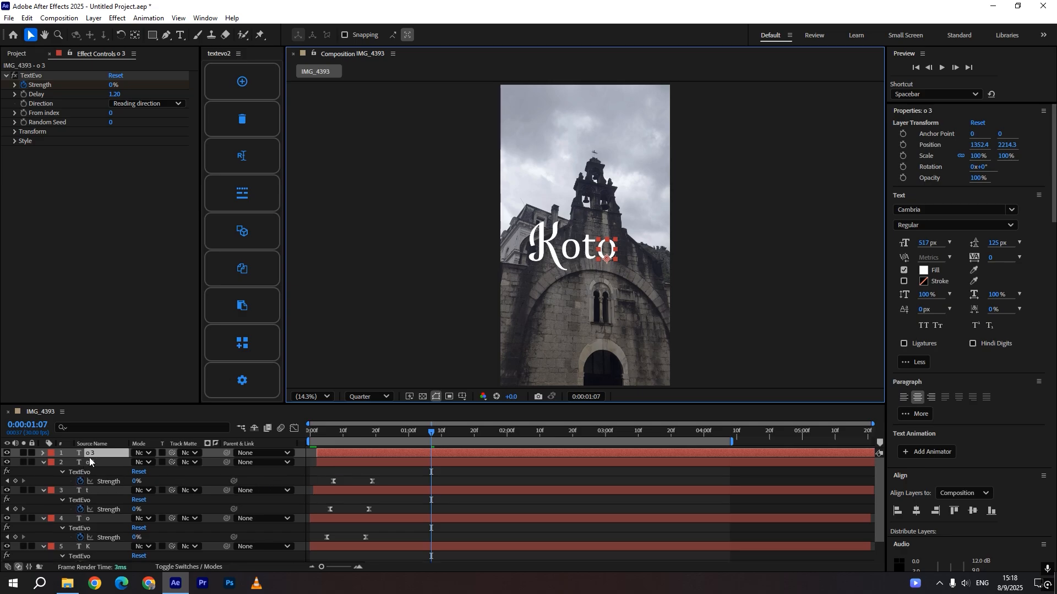
key("ctrl+t")
type("r")
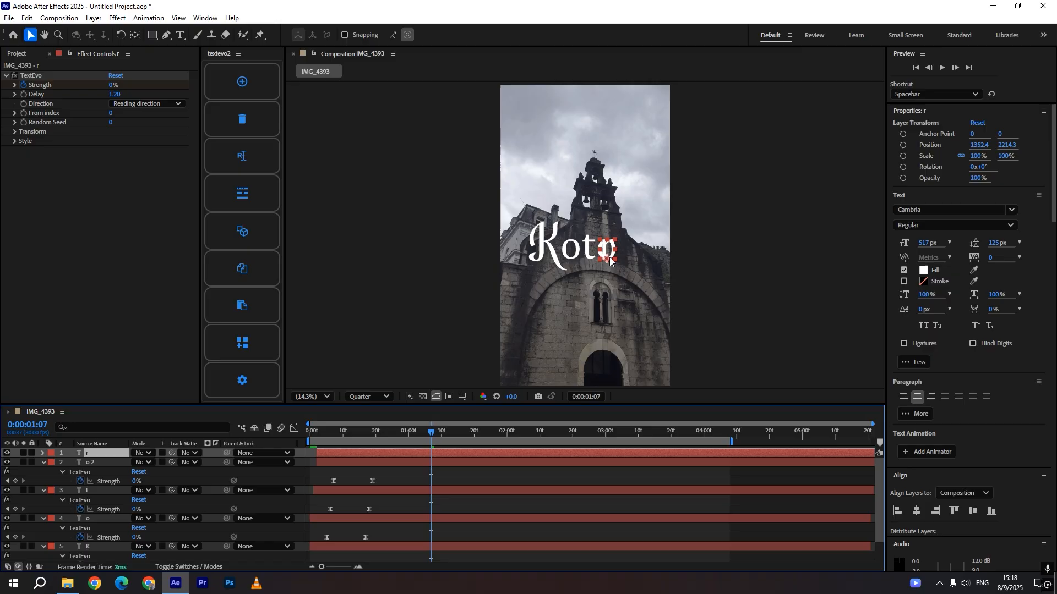
Move the r to the right of the second o and shift its layer slightly later in time
left_click_drag(608, 257, 625, 261)
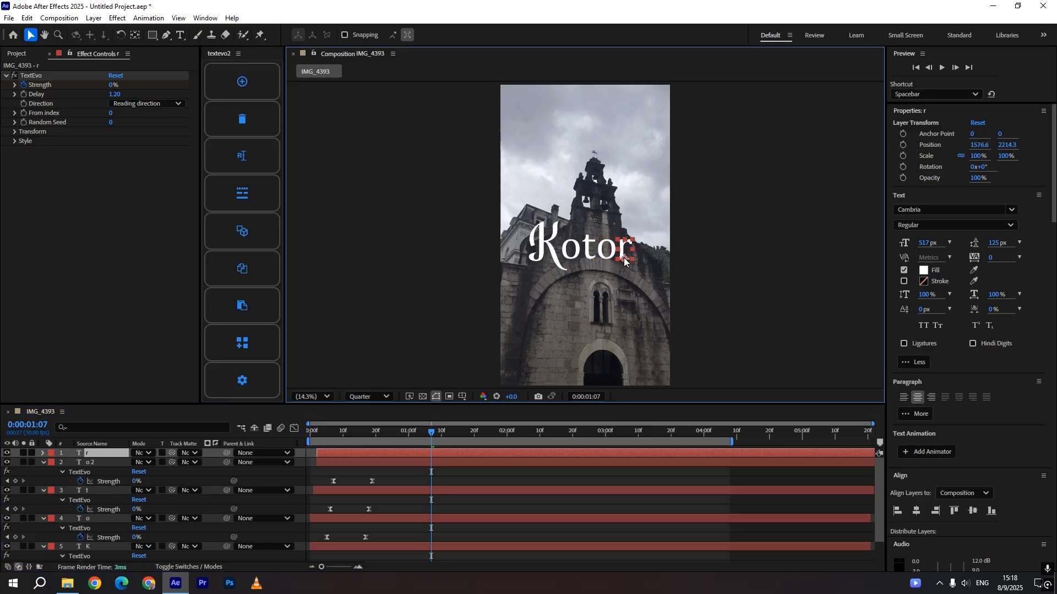
left_click(385, 452)
key("u")
left_click_drag(362, 454, 365, 454)
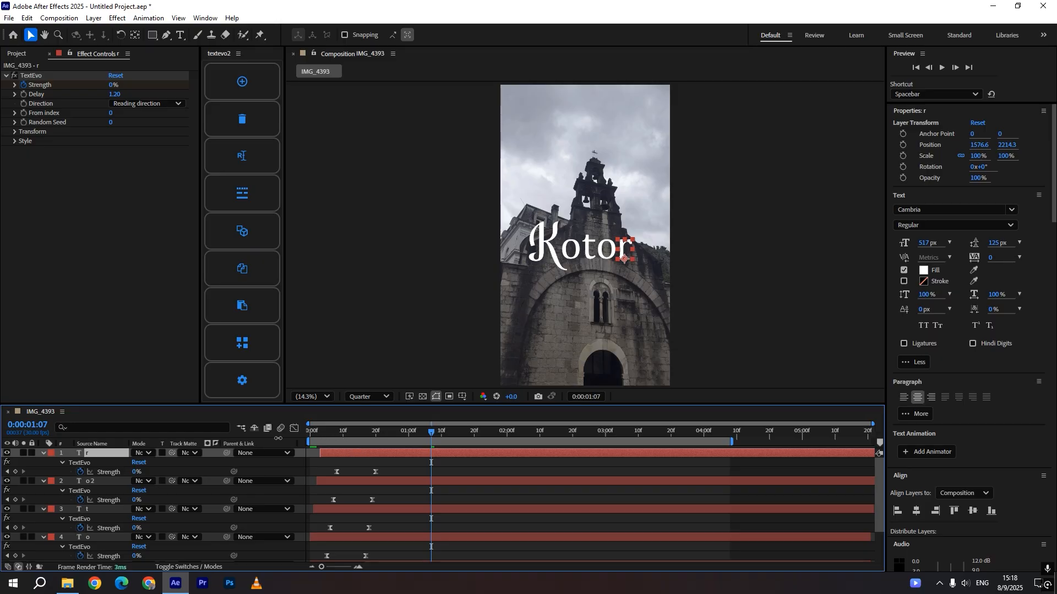
Play the animation from the composition start to preview the letters
key("Home")
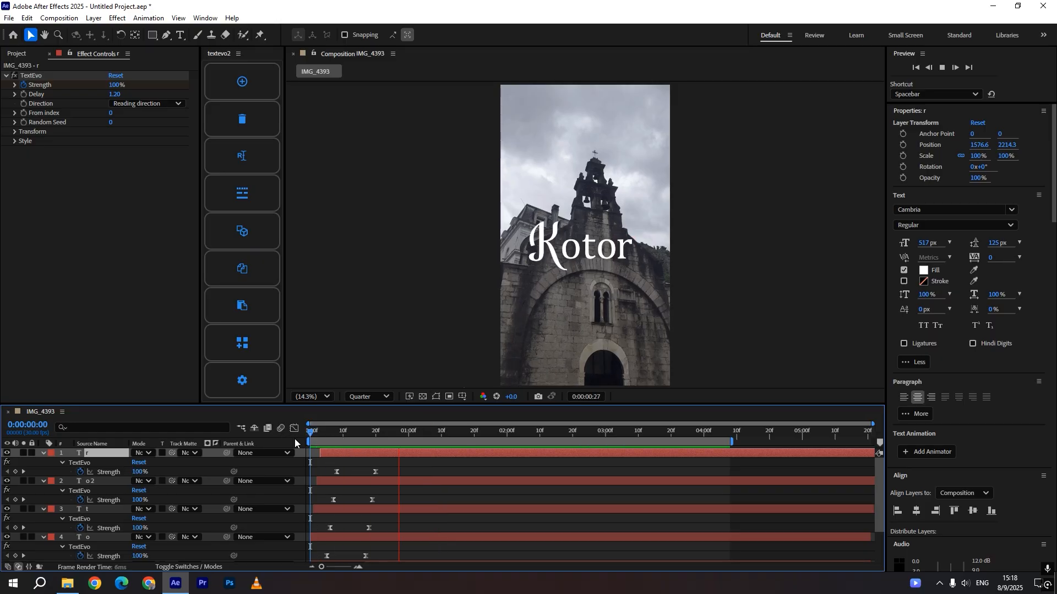
key("space")
key("space")
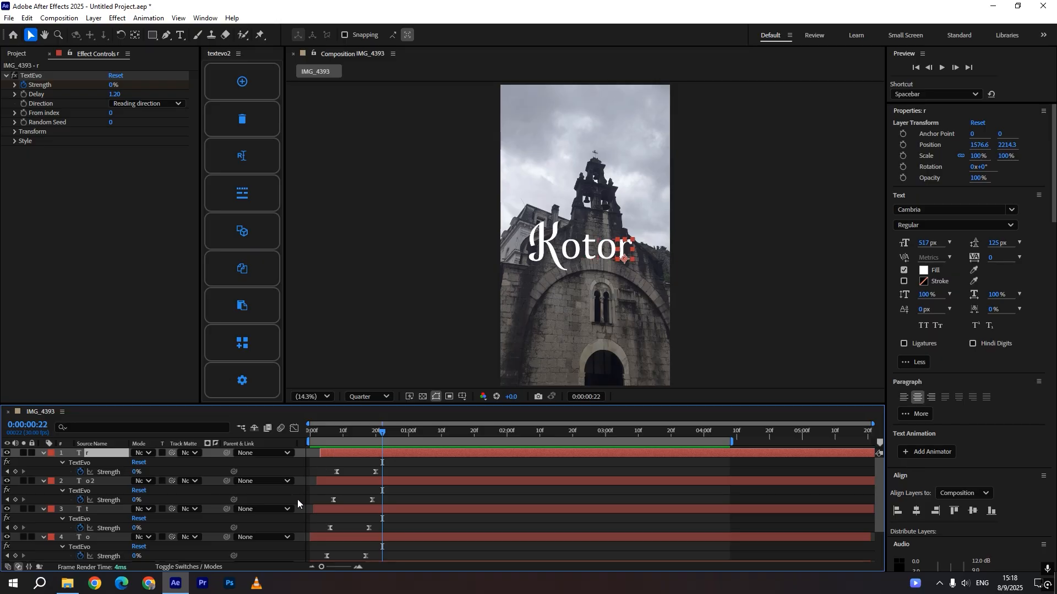
Select all five letter layers and move the whole Kotor word slightly right
scroll(323, 507, "down", 3)
left_click(339, 517, "shift")
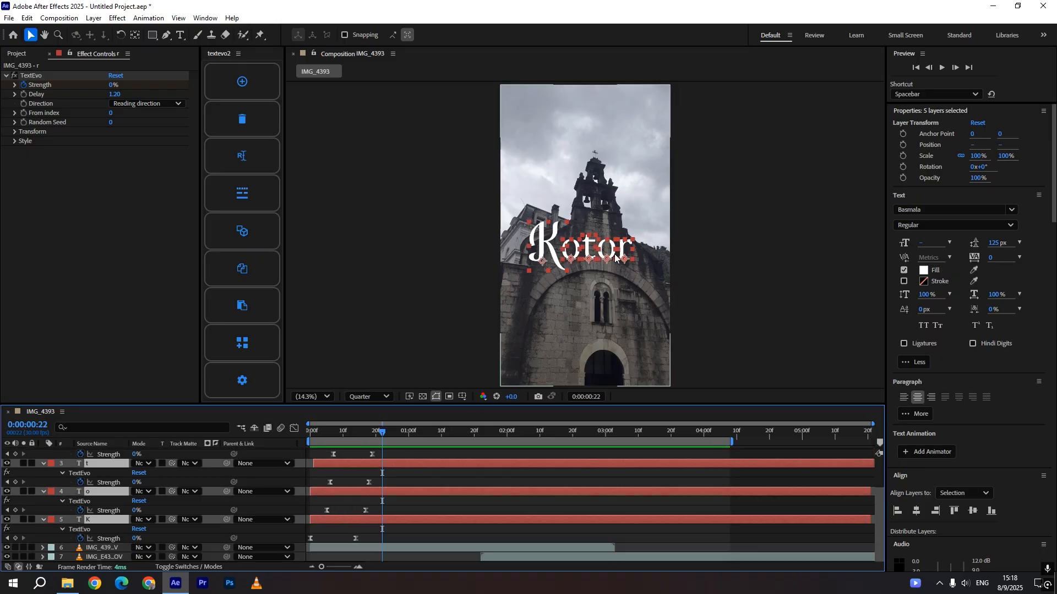
left_click(588, 260)
left_click_drag(589, 260, 595, 260)
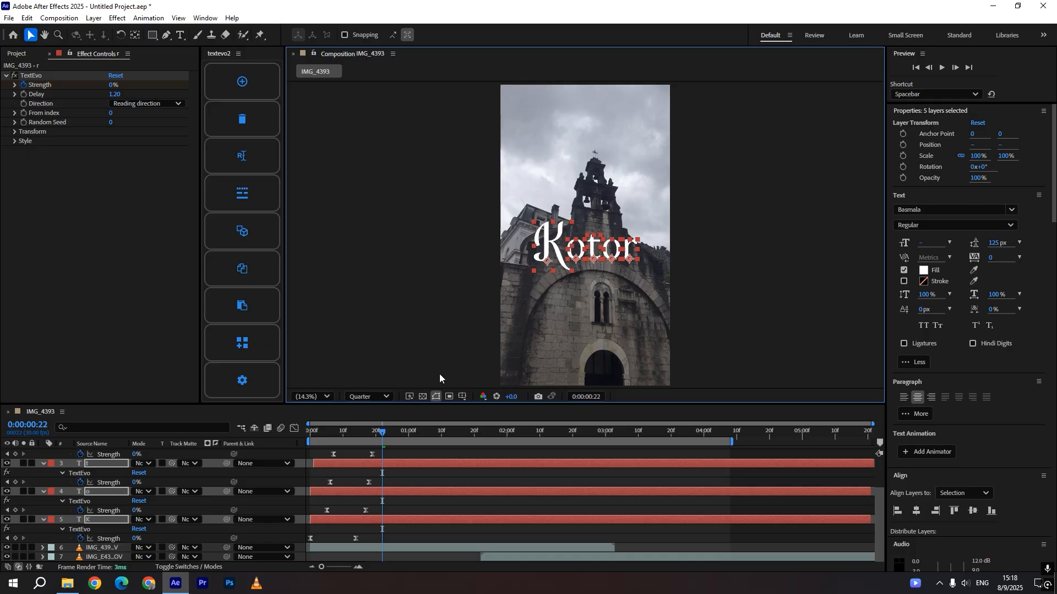
Preview the Kotor title animation and select the first o layer
left_click(400, 481)
key("space")
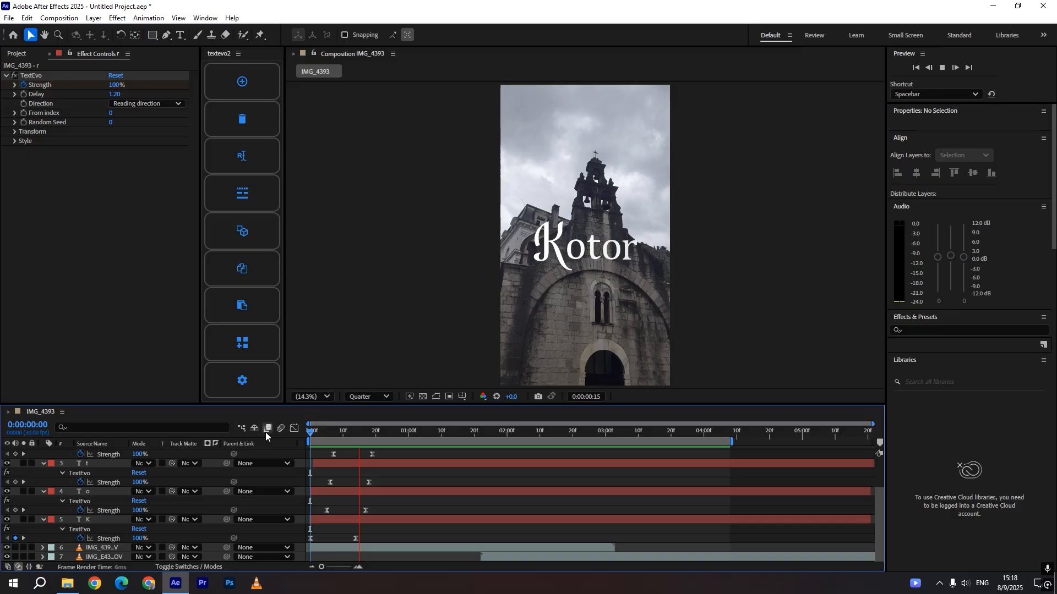
left_click(317, 492)
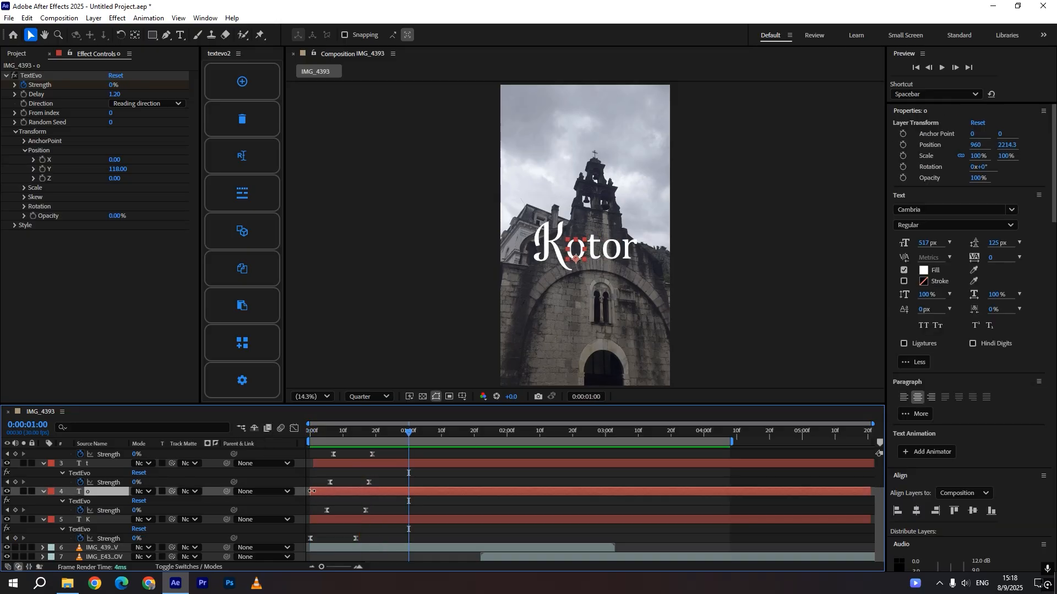
Collapse the revealed keyframe properties of all letter layers and return the playhead to the composition start
key("u")
left_click(358, 484)
key("u")
left_click(361, 474)
key("u")
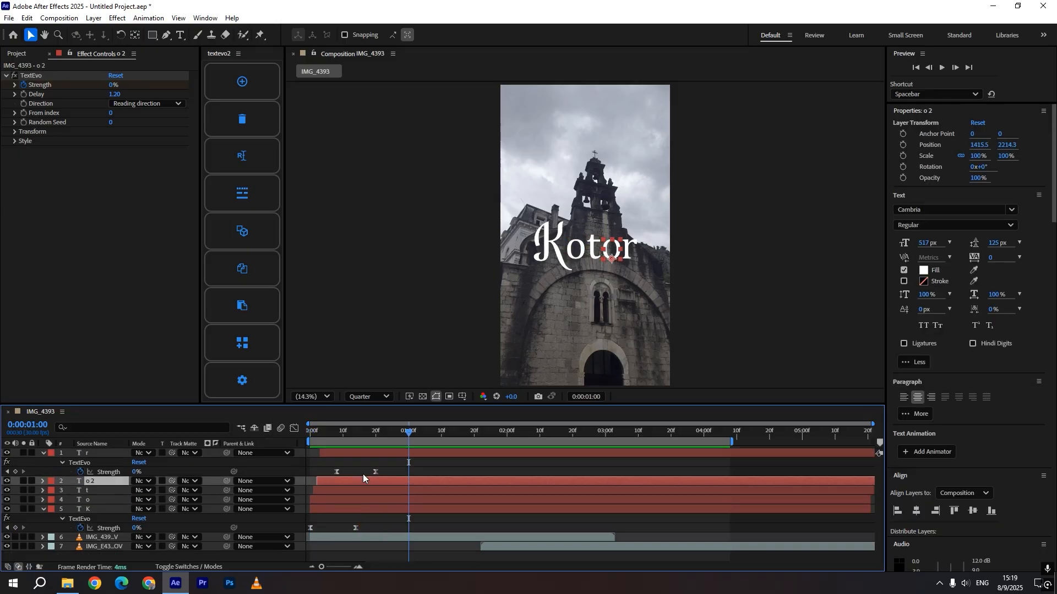
left_click(363, 453)
key("u")
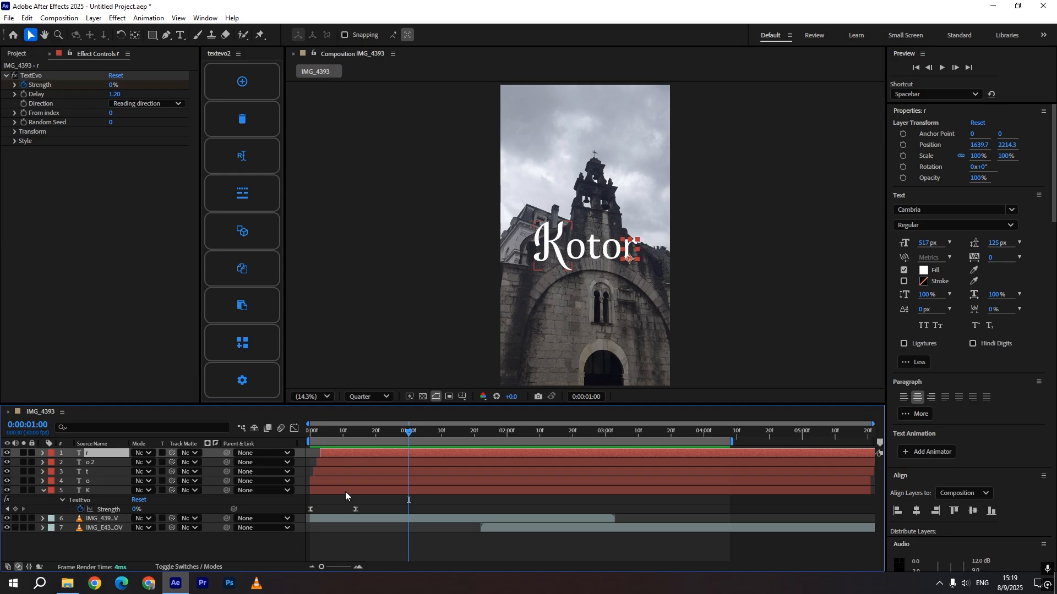
left_click(345, 490)
key("u")
left_click_drag(323, 432, 284, 451)
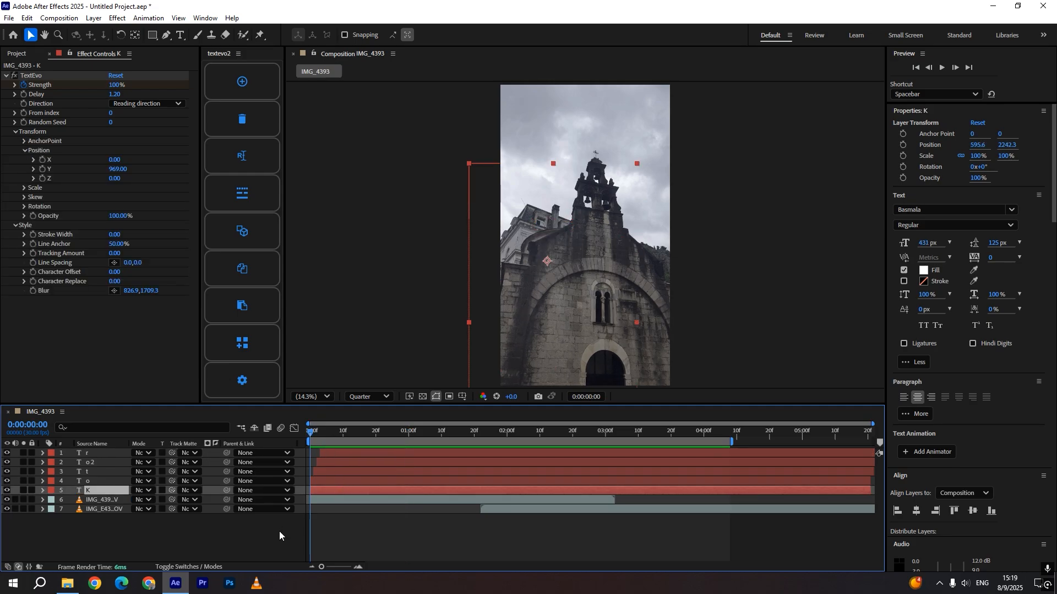
Play the animation from the start to preview the Kotor title
key("space")
key("space")
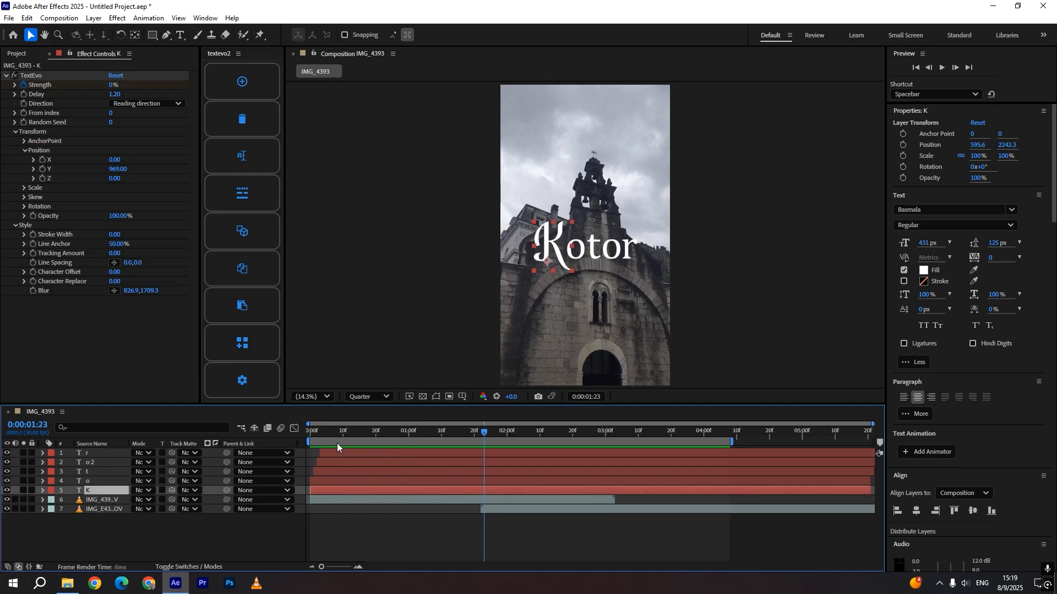
left_click_drag(328, 432, 295, 434)
key("space")
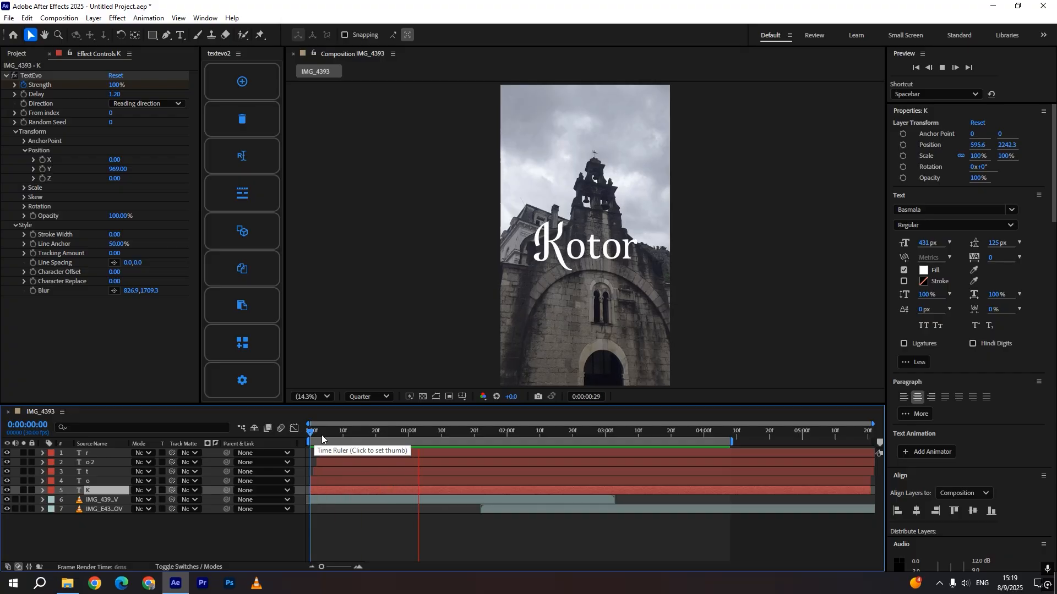
key("space")
key("space")
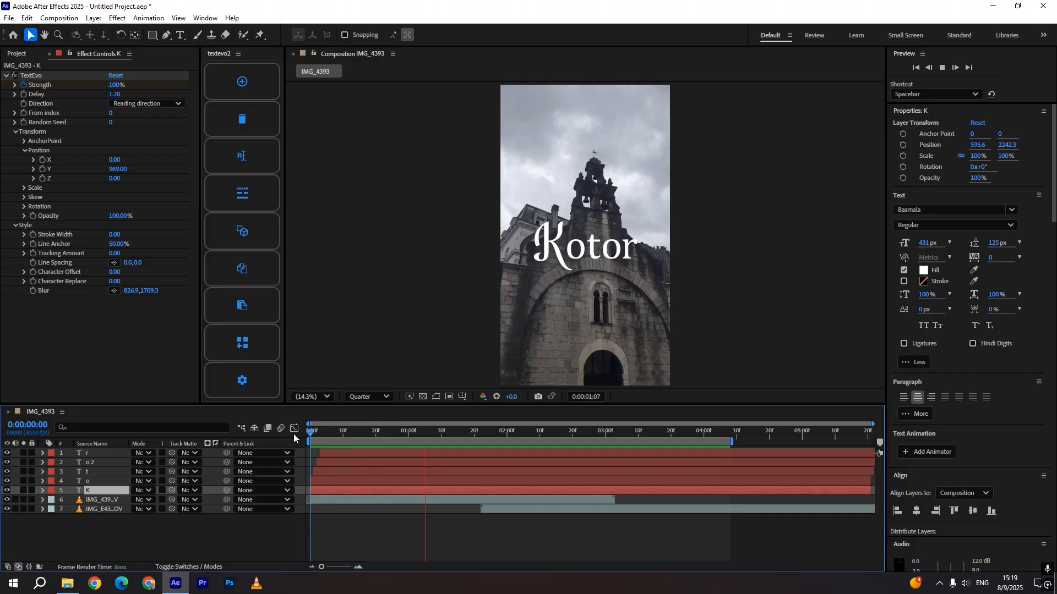
key("space")
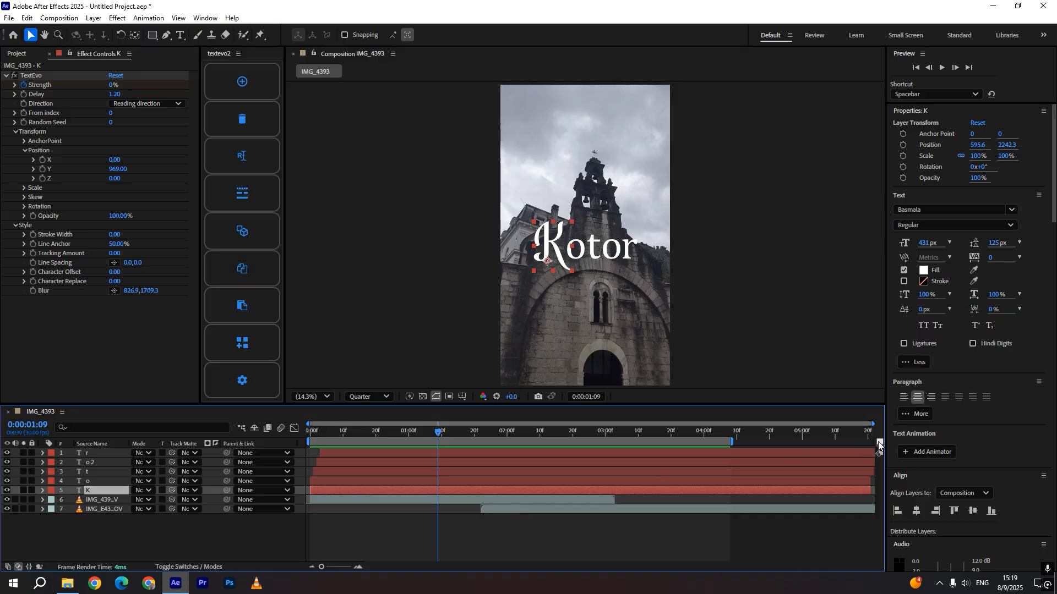
Shift the second video clip earlier so it starts at the current time, about 0:00:01:09
left_click_drag(878, 445, 439, 441)
left_click_drag(499, 509, 457, 509)
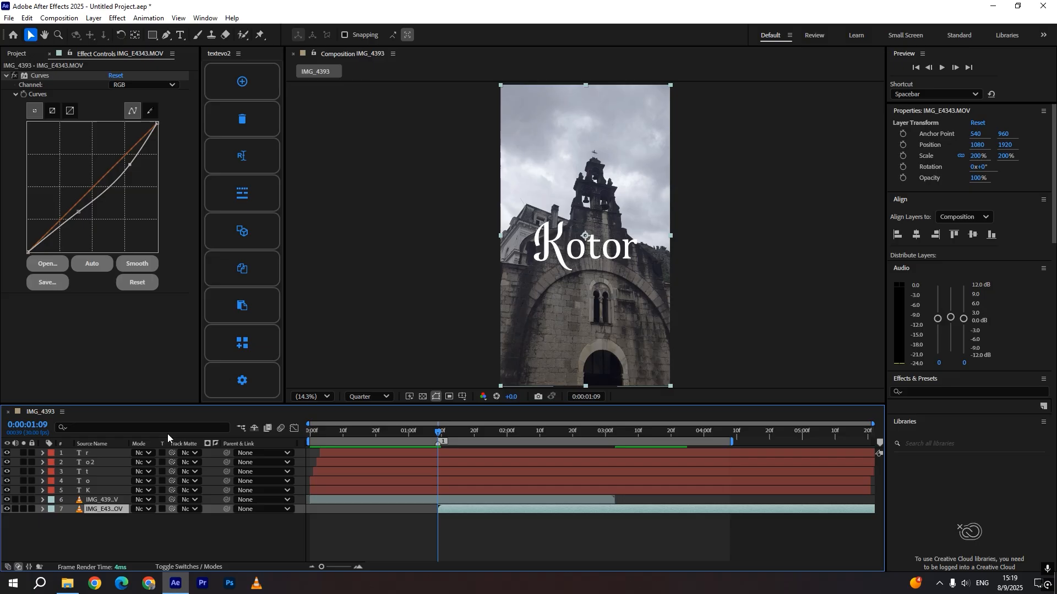
Zoom the viewer to 50% and draw a closed Pen shape around the inside of the letter o
left_click(581, 250)
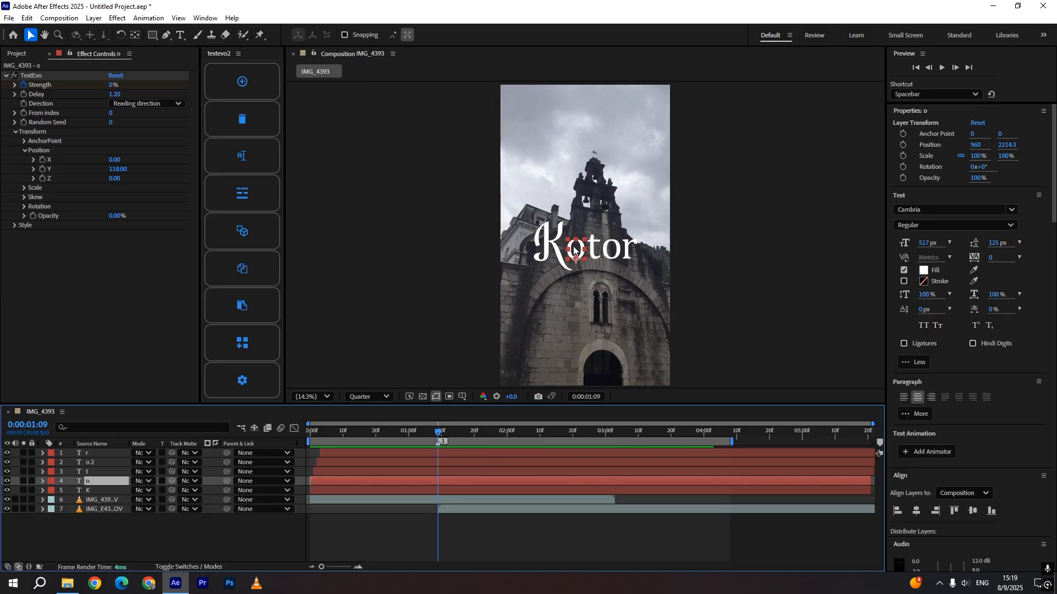
scroll(575, 251, "up", 2)
scroll(579, 243, "up", 2)
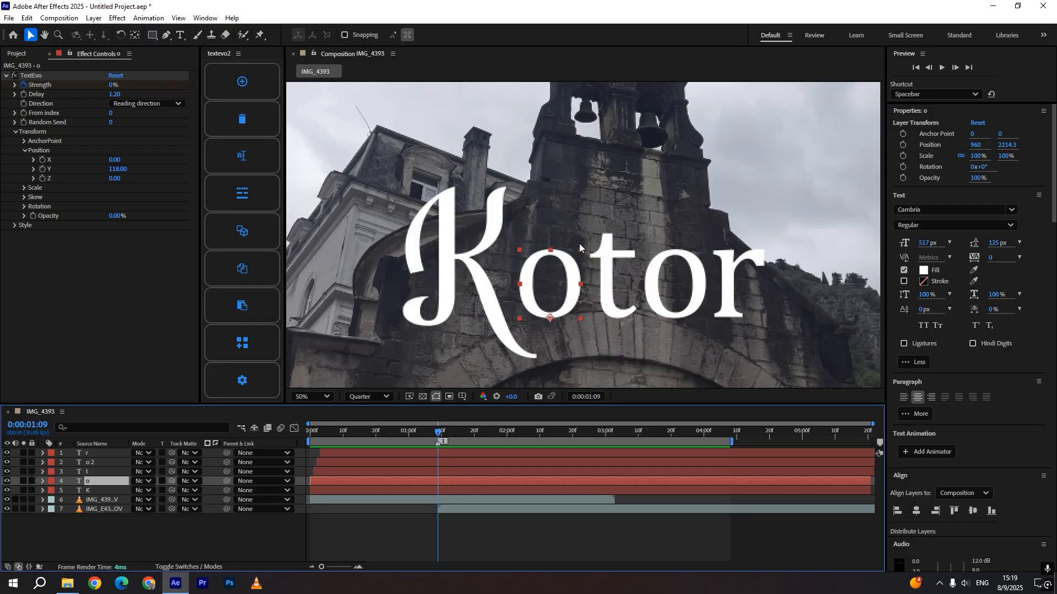
scroll(579, 243, "down", 2)
scroll(574, 230, "up", 1)
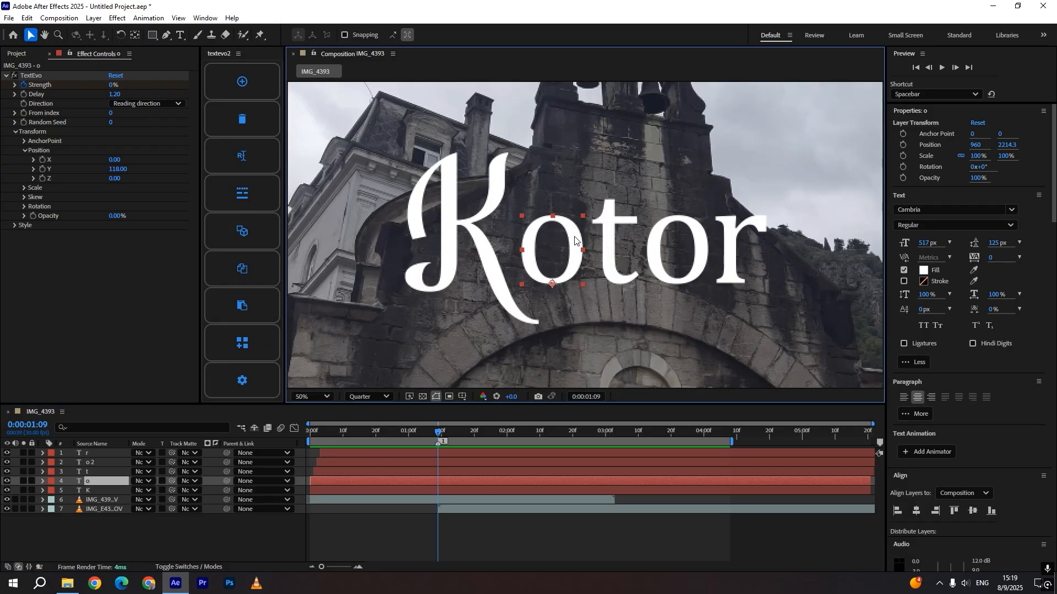
left_click(276, 540)
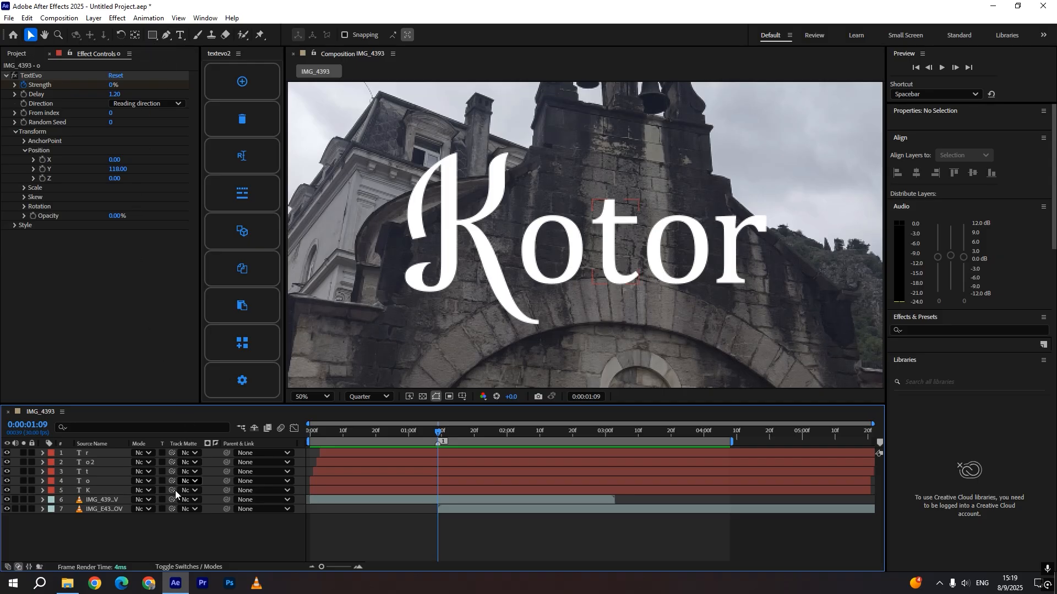
left_click(166, 35)
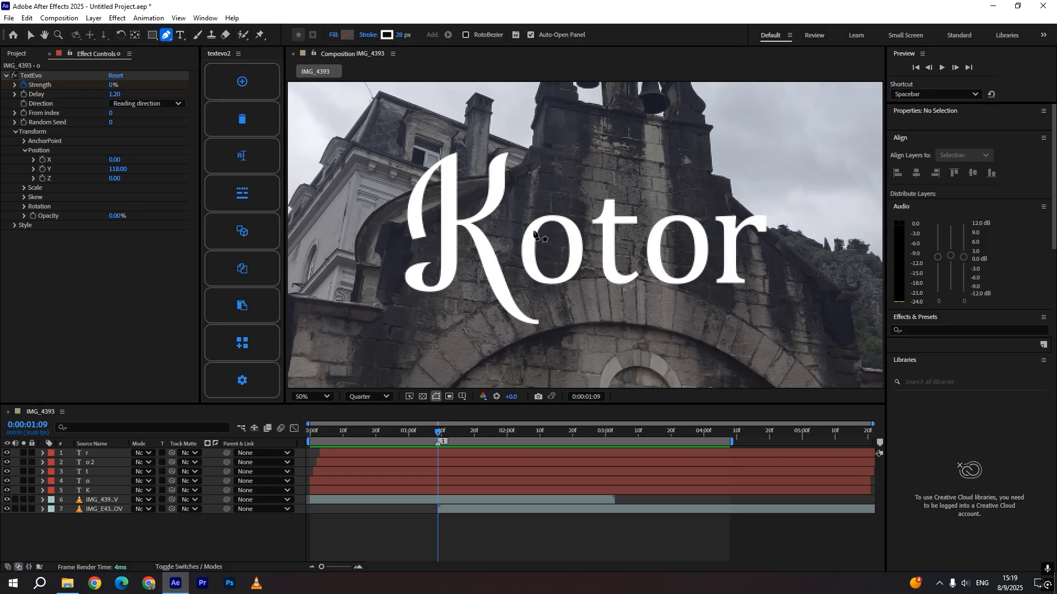
left_click(543, 219)
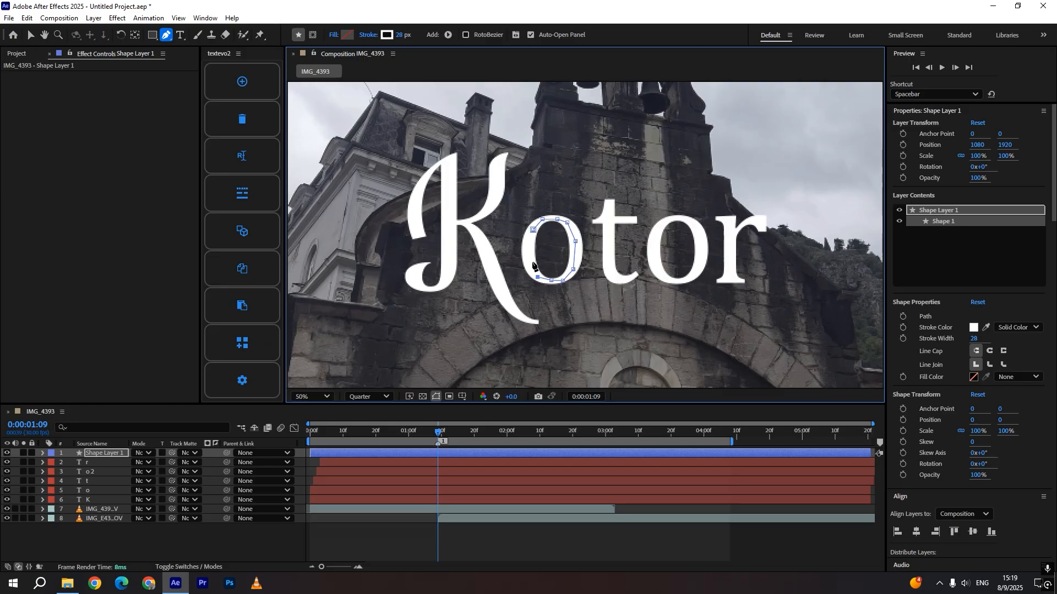
left_click(531, 262)
left_click(556, 220)
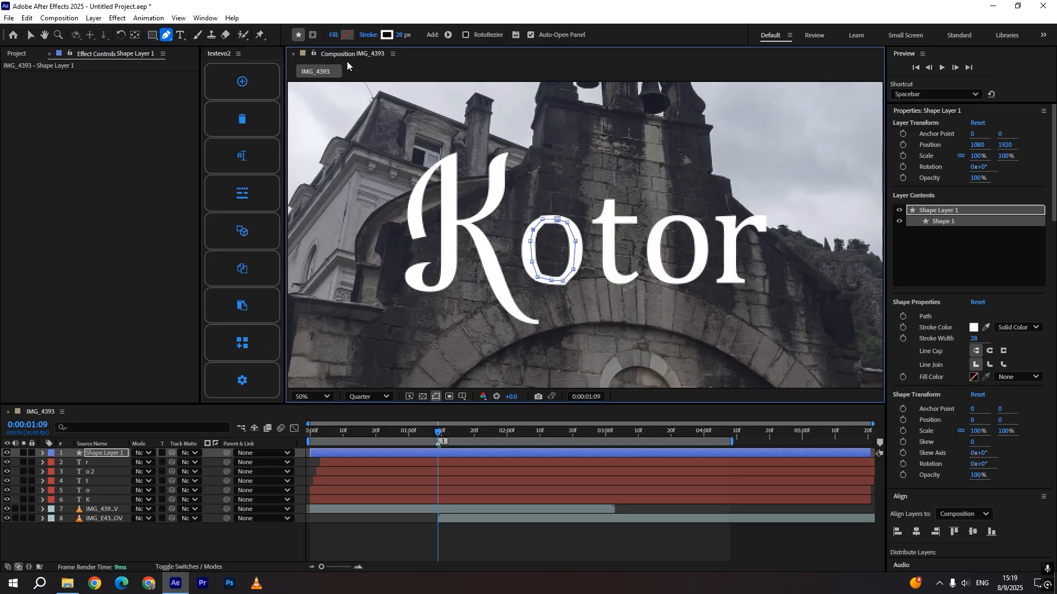
Set the new shape's stroke width to 0 px and give it a solid fill
left_click_drag(400, 36, 94, 39)
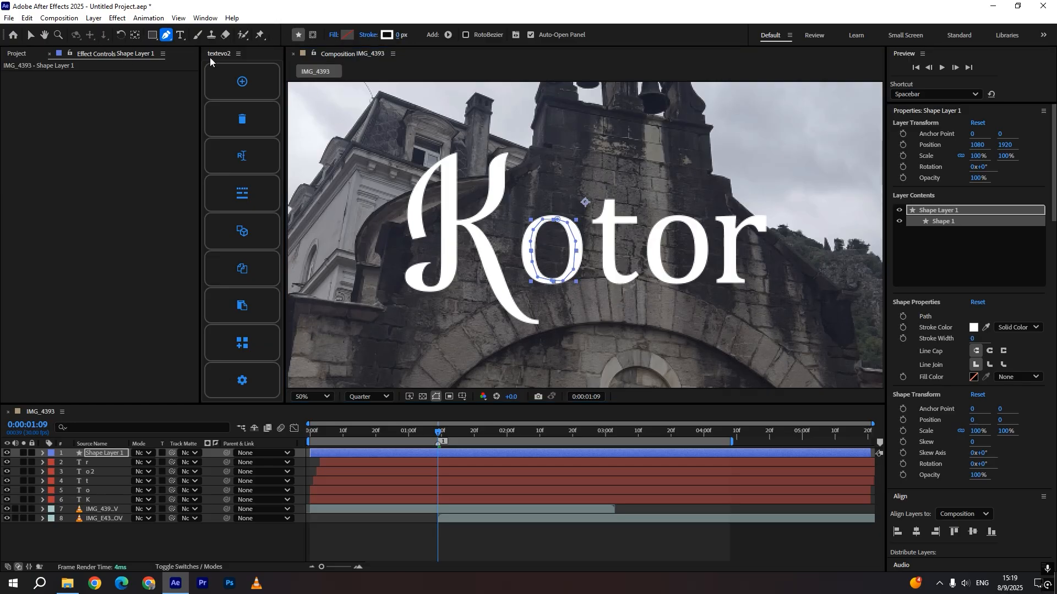
left_click(342, 35)
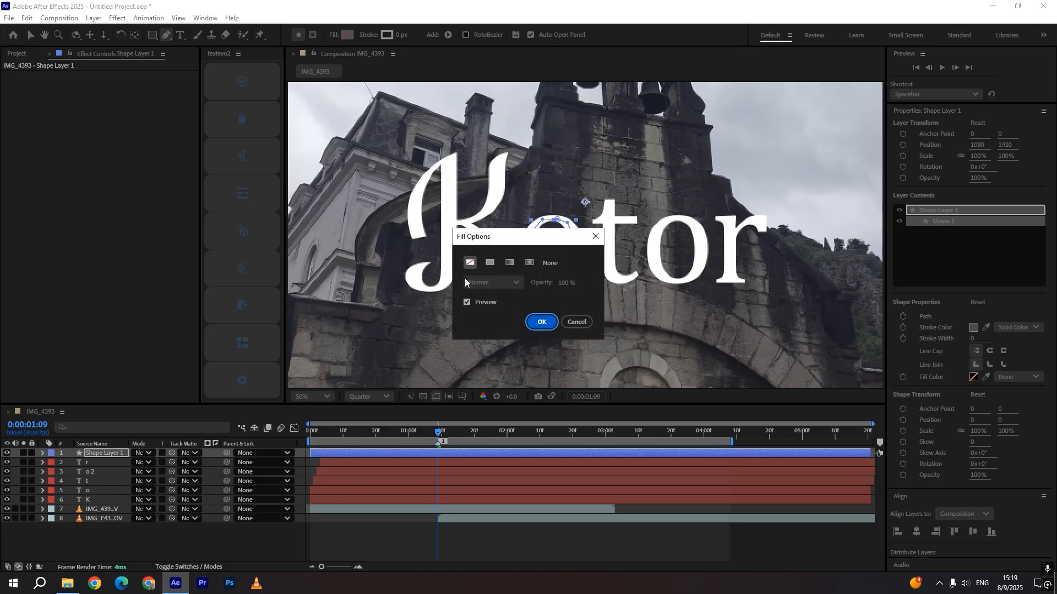
left_click(490, 263)
left_click(541, 319)
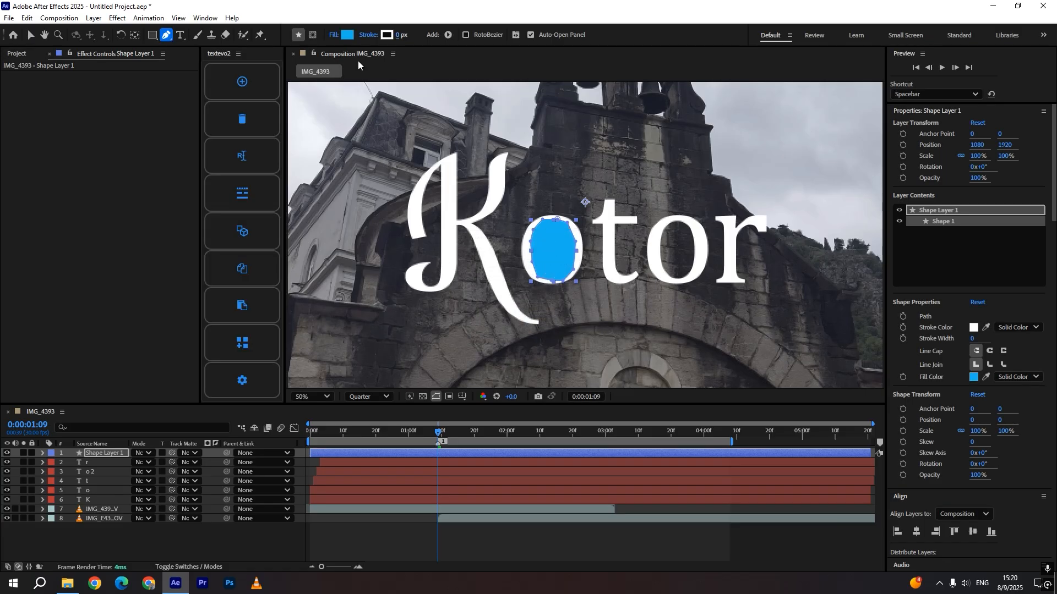
Move the shape layer below the o layer and parent it to the o layer
key("v")
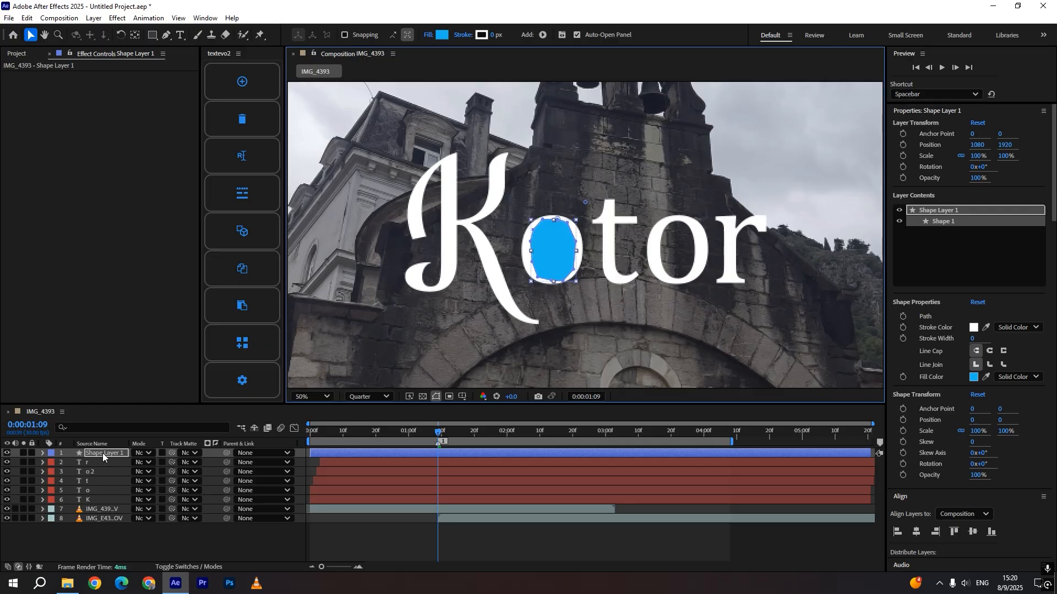
left_click_drag(102, 453, 94, 498)
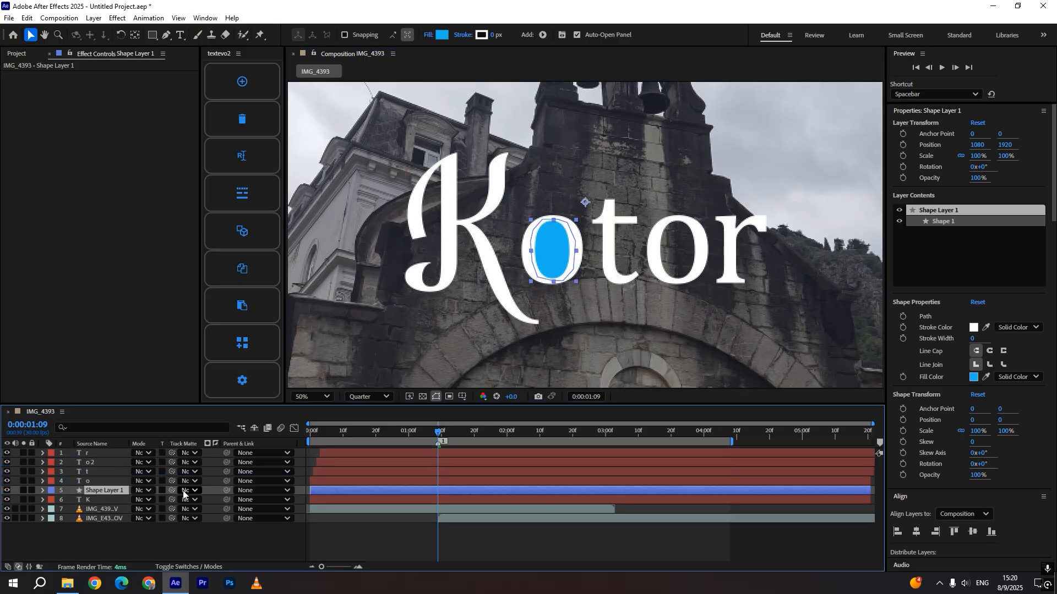
key("F4")
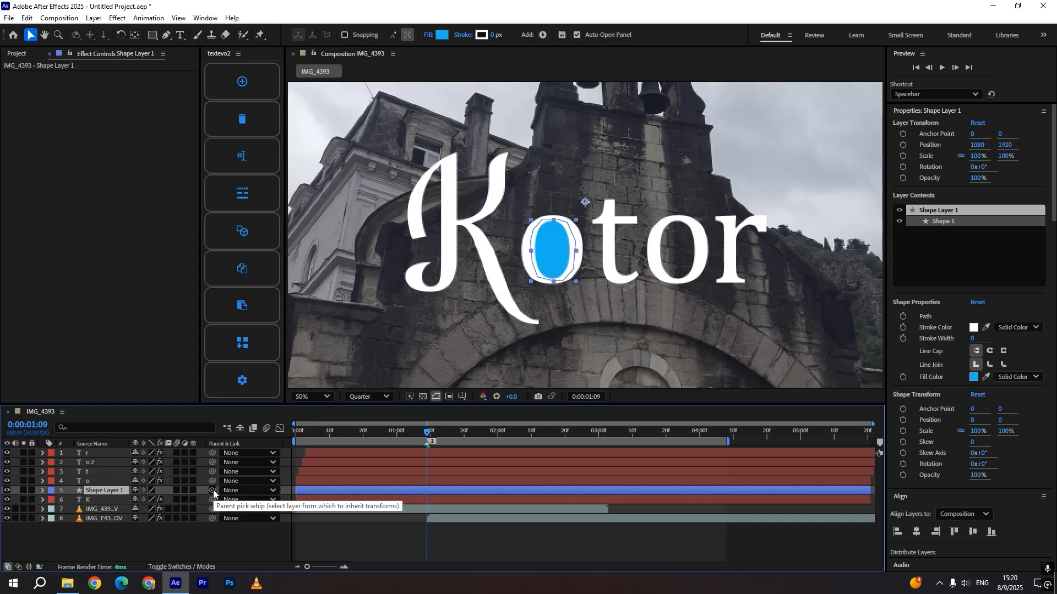
left_click_drag(213, 490, 92, 483)
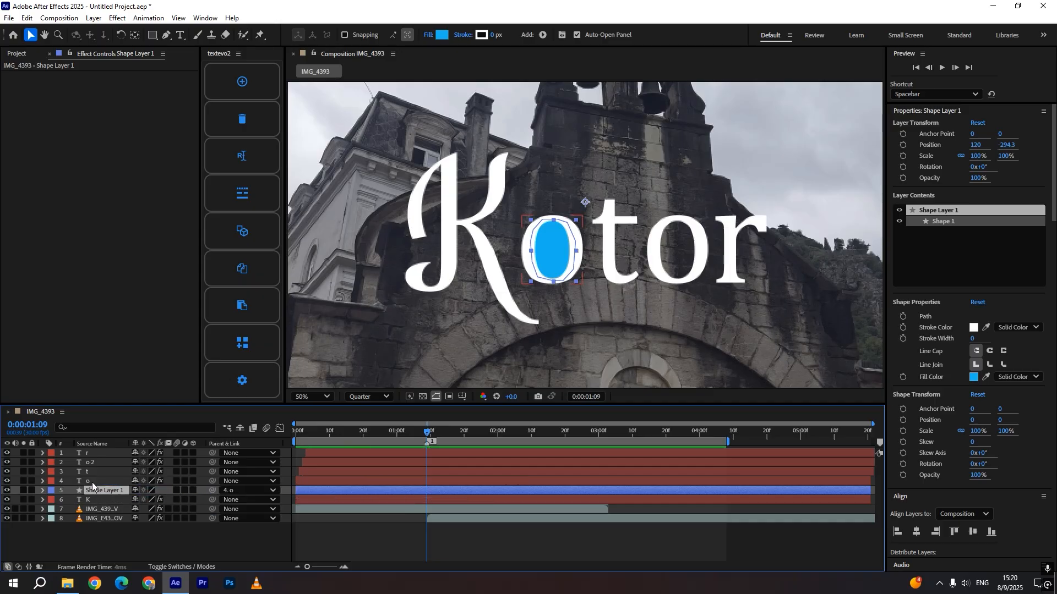
Split the shape layer at the playhead and delete the part before 0:00:01:09
key("ctrl+shift+d")
left_click(418, 500)
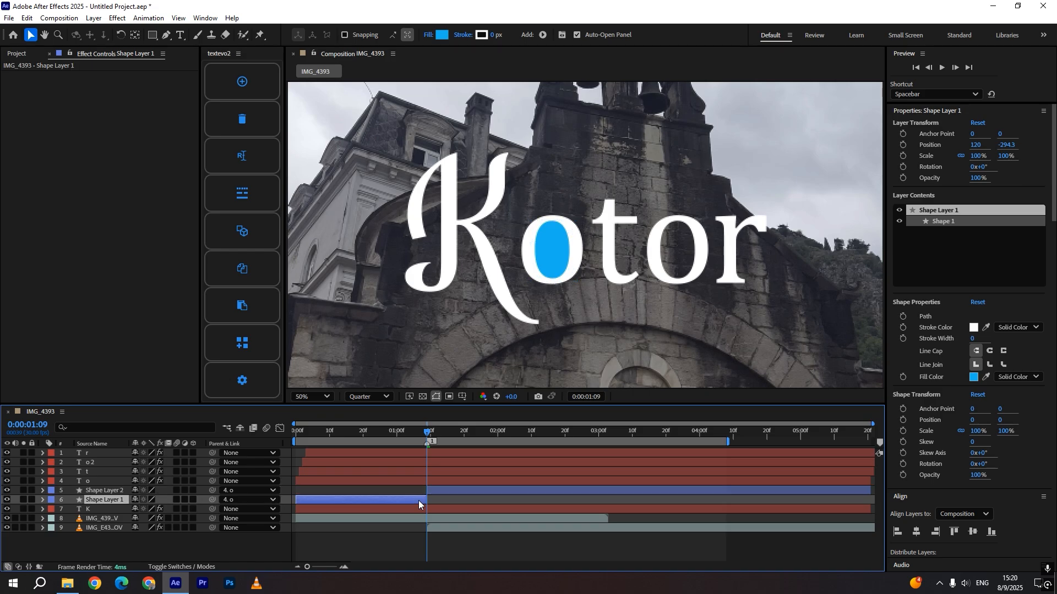
key("Delete")
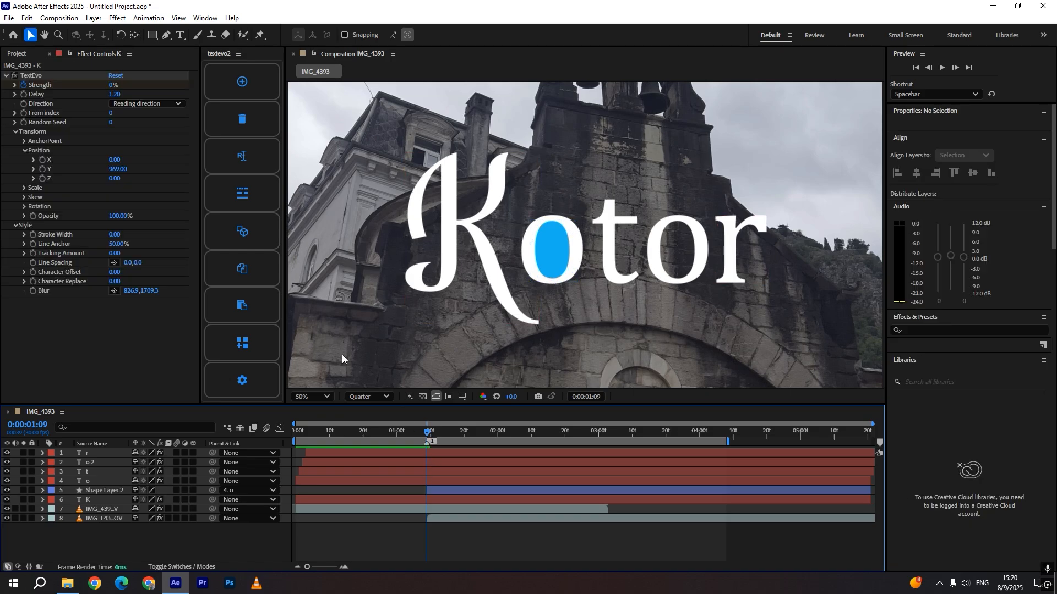
Fit the viewer to the frame again and preview the animation around the o
left_click(308, 394)
left_click(302, 176)
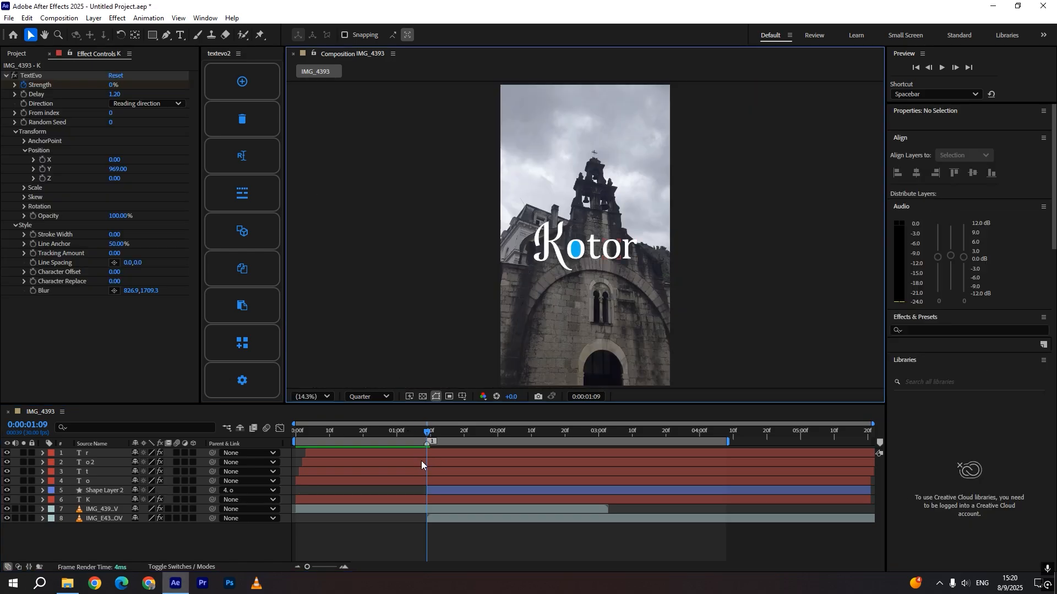
key("space")
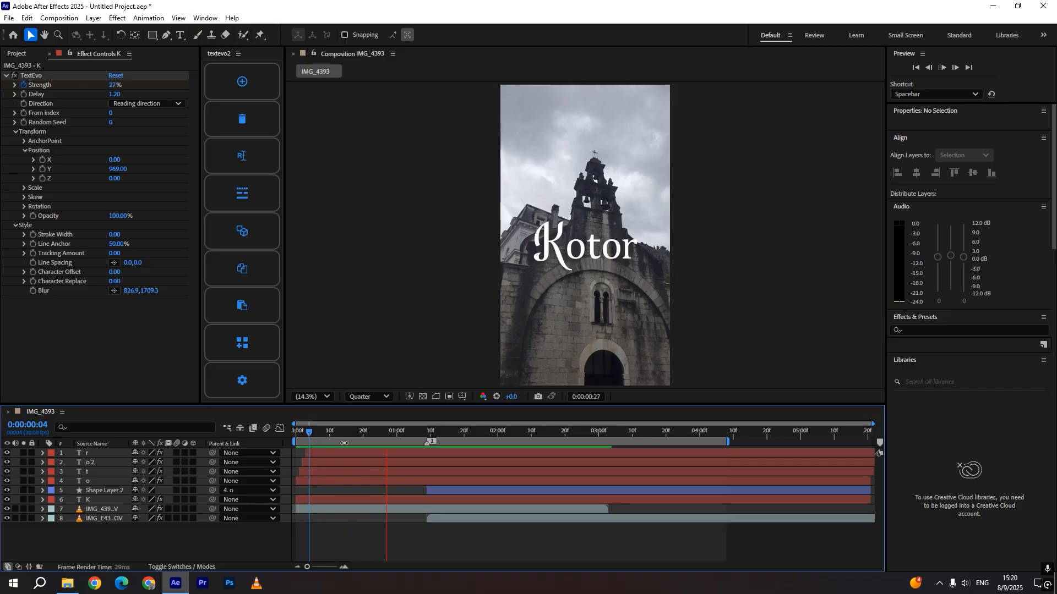
left_click(427, 434)
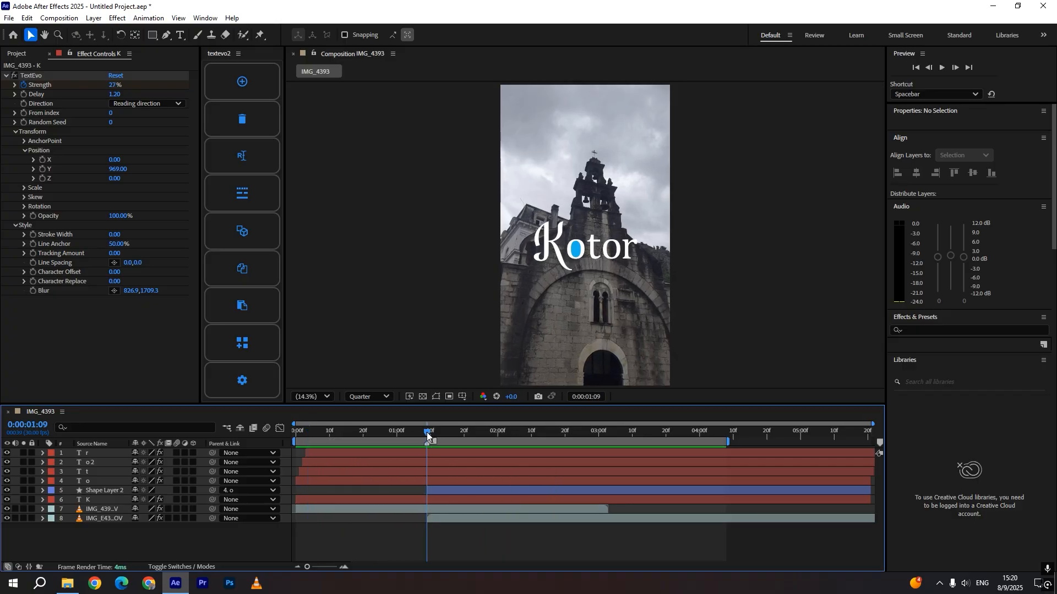
left_click_drag(428, 437, 434, 439)
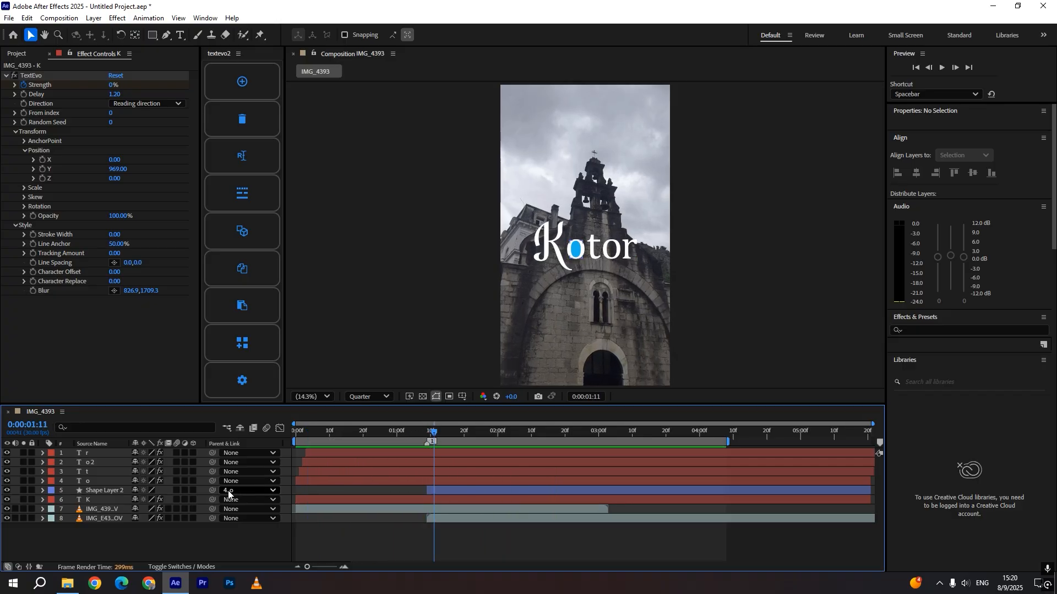
Turn on the 3D layer switch for the shape layer and the o layer
left_click(438, 489)
left_click(193, 490)
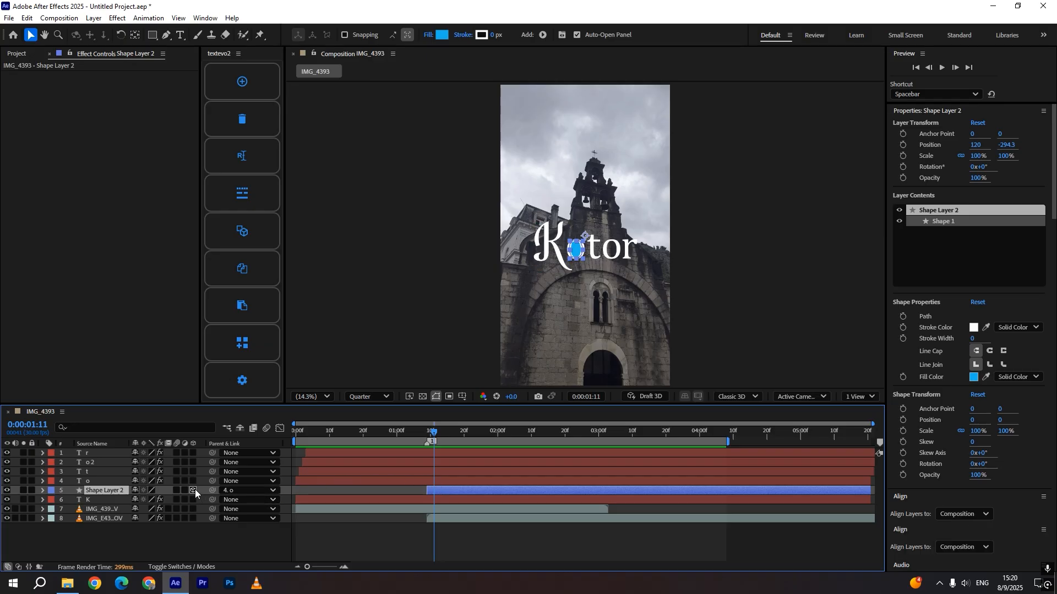
left_click(193, 481)
left_click(375, 530)
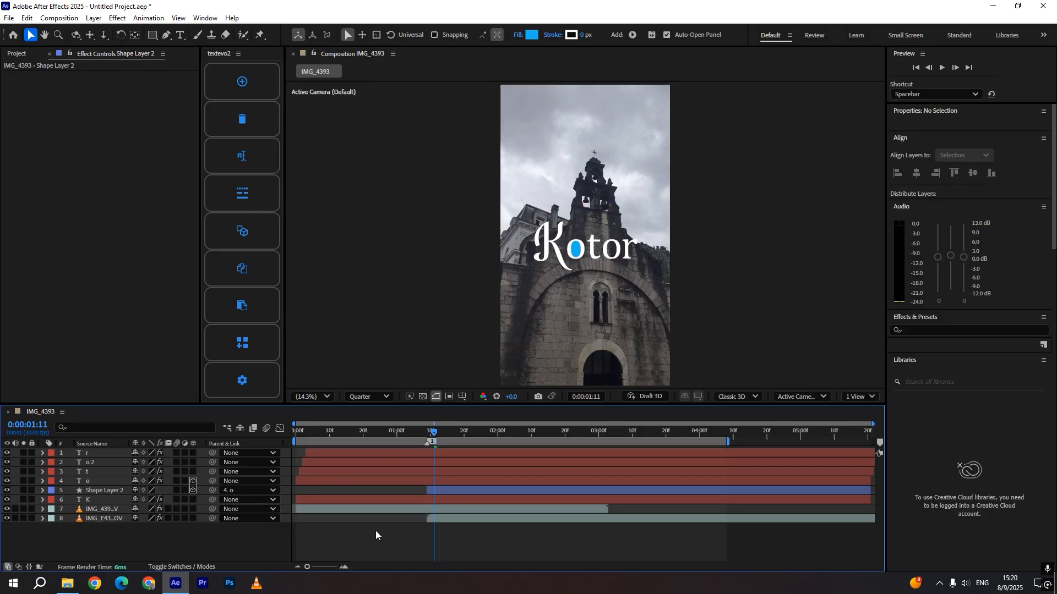
Set Position and Orientation keyframes on the o layer at 0:00:01:09
left_click(416, 431)
key("space")
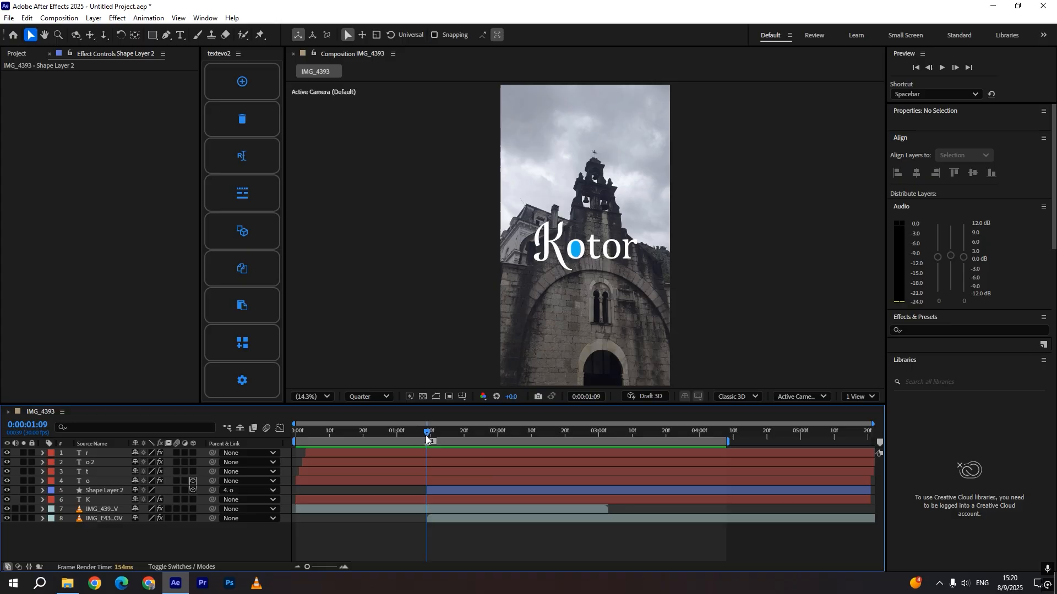
left_click(428, 434)
left_click(428, 481)
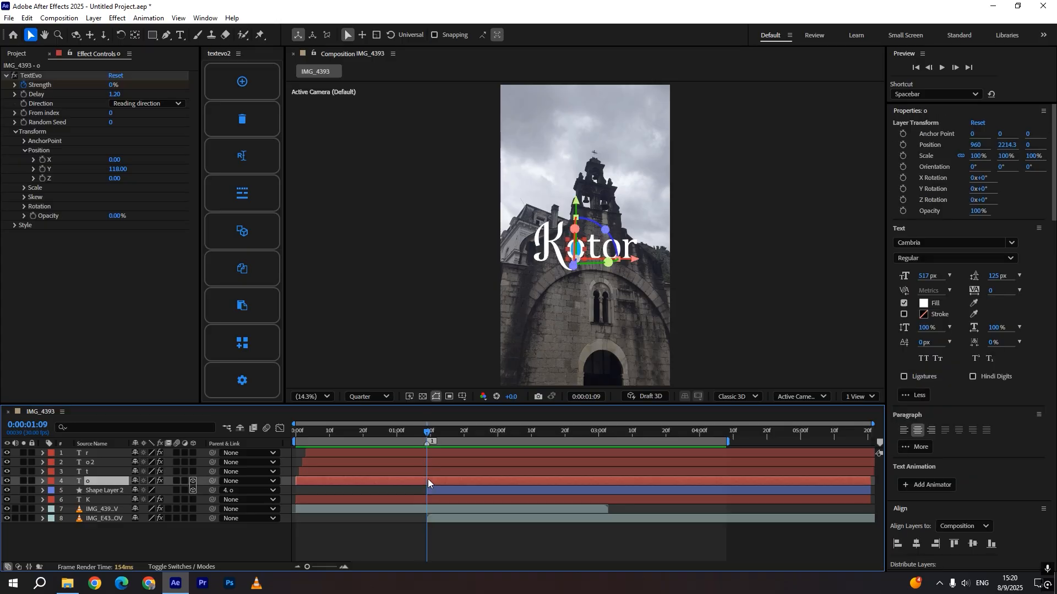
key("p")
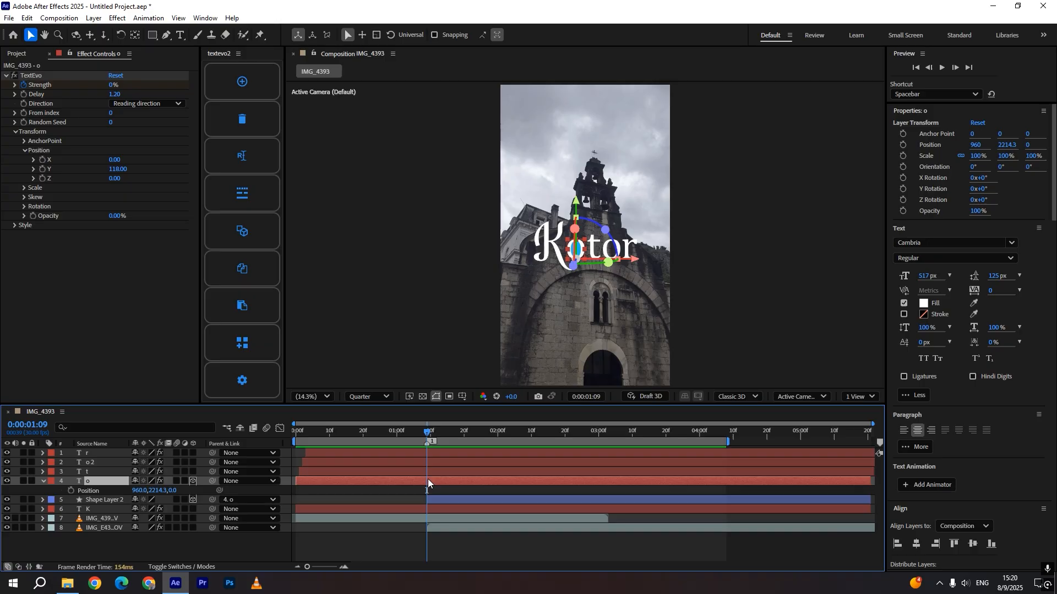
key("shift+r")
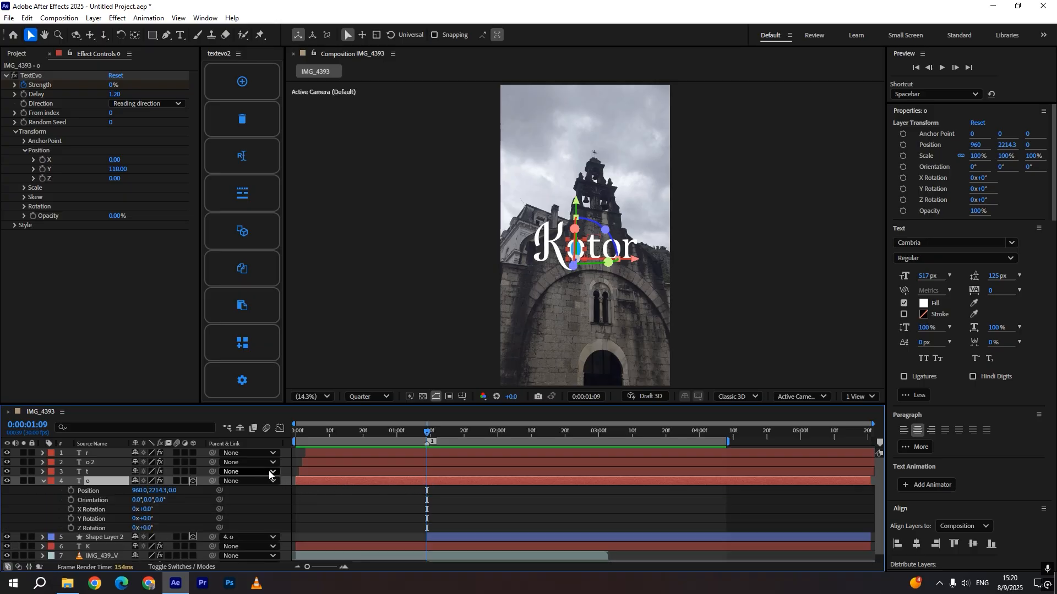
left_click(73, 492)
left_click(71, 500)
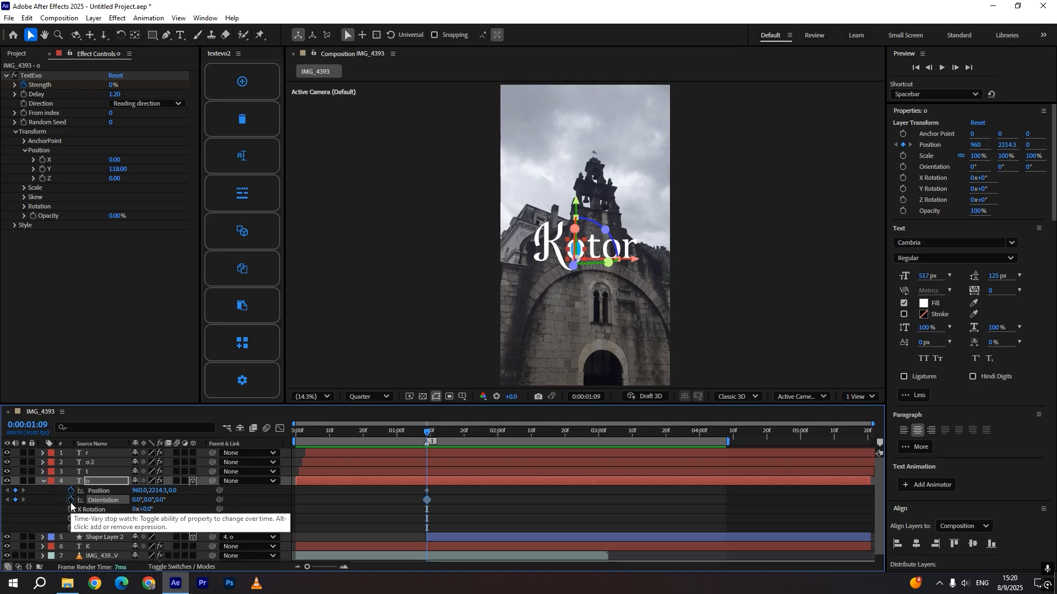
Key the o's Position Y at 2069.3 at 0:00:01:11 and nudge that keyframe two frames later
left_click_drag(429, 434, 435, 437)
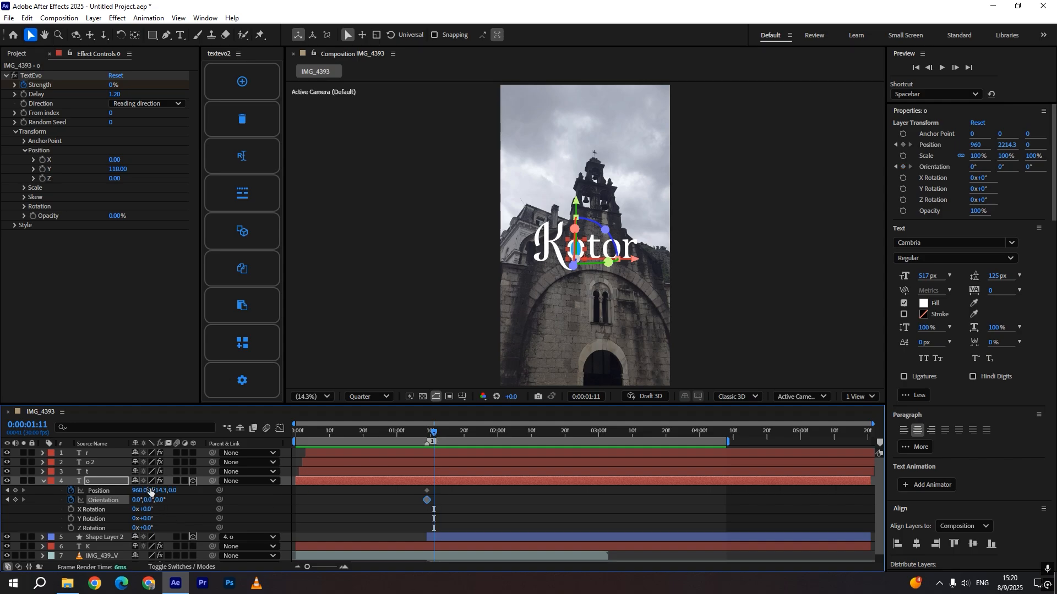
left_click_drag(156, 491, 79, 489)
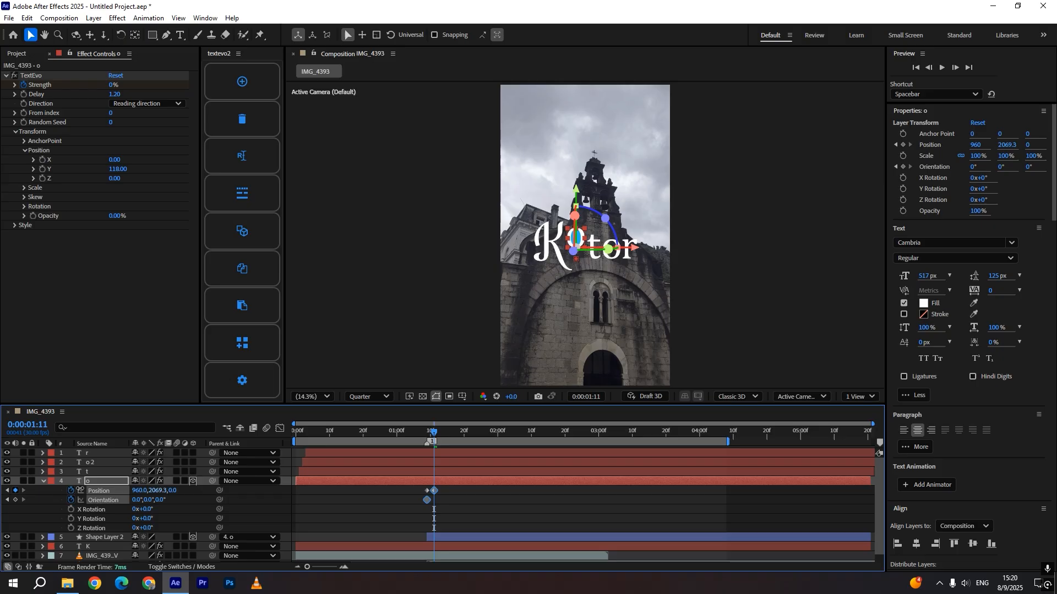
key("alt+Right")
key("alt+Right")
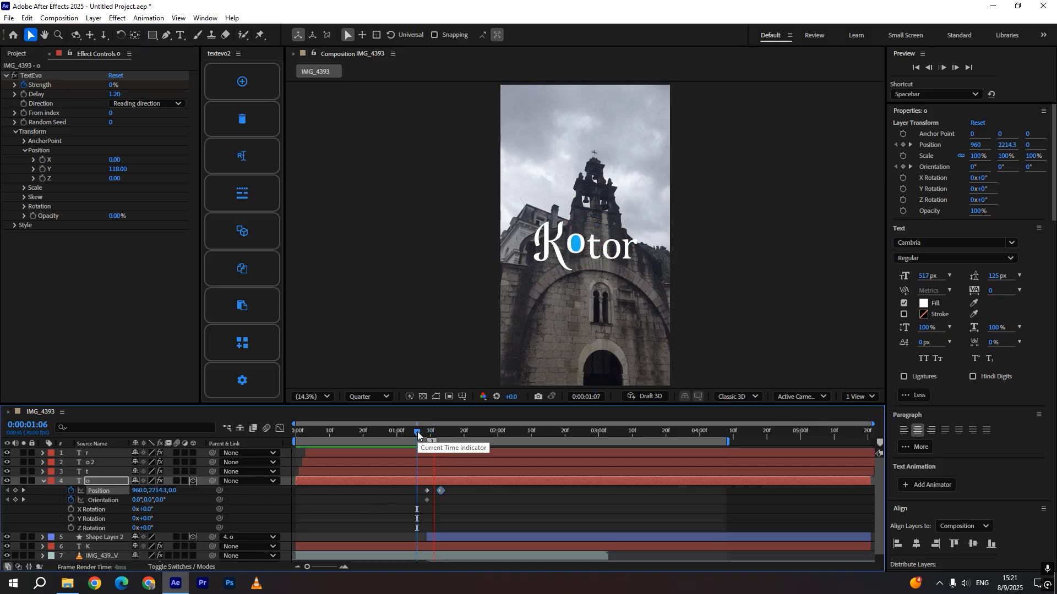
At 0:00:01:20, set the o's Position to 1082, 2032.3, -2901 so it flies toward the camera
left_click(438, 434)
left_click_drag(439, 439, 464, 445)
left_click_drag(171, 490, 1, 489)
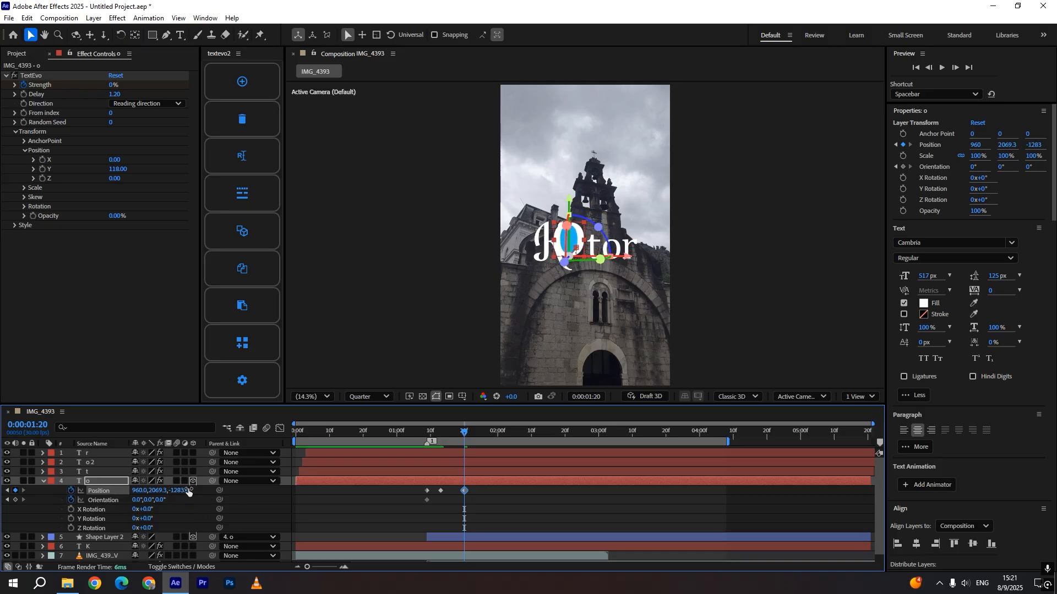
left_click_drag(182, 491, 9, 494)
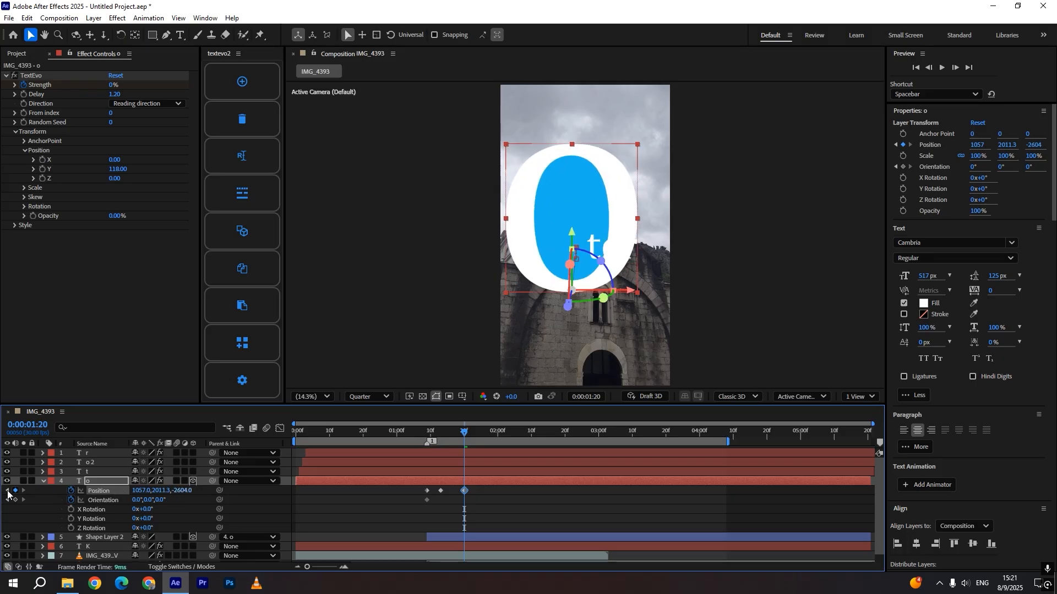
left_click_drag(161, 491, 101, 490)
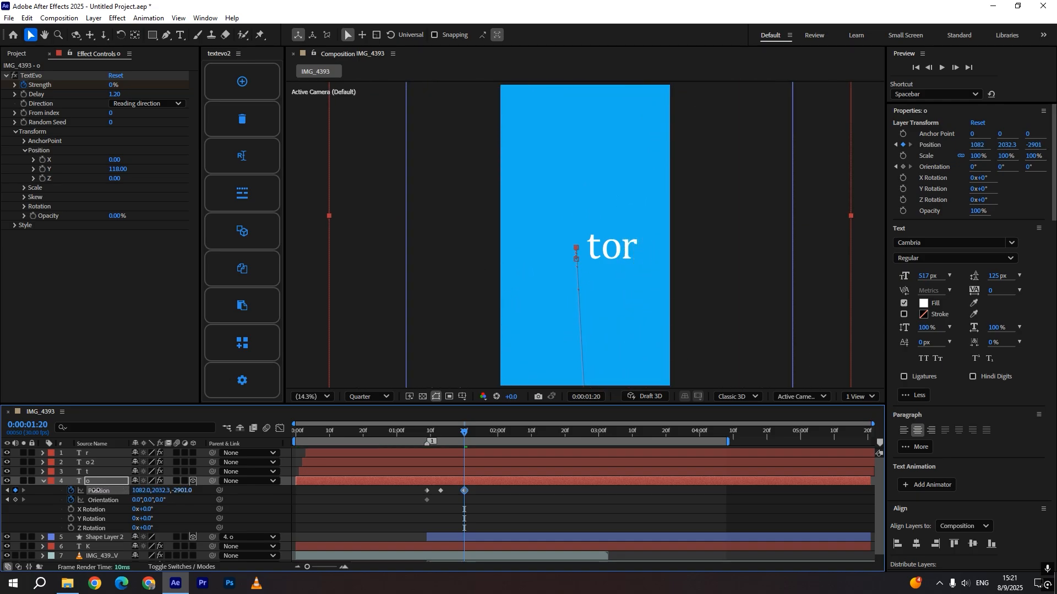
Move the o's first Orientation keyframe later to line up with the second Position keyframe
left_click(425, 438)
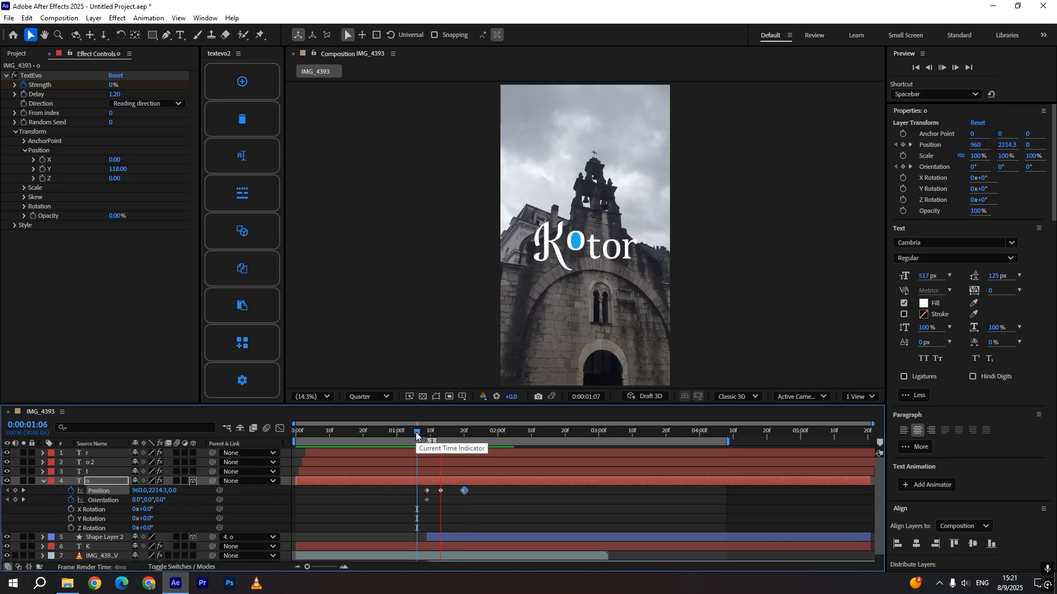
left_click_drag(430, 438, 440, 437)
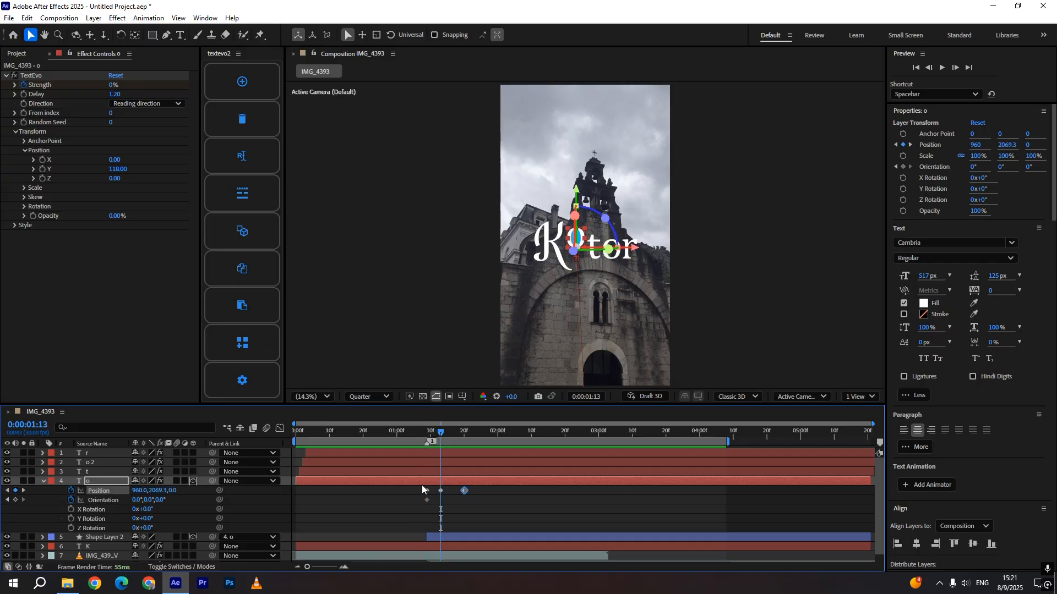
left_click_drag(427, 499, 431, 500)
double_click(431, 501)
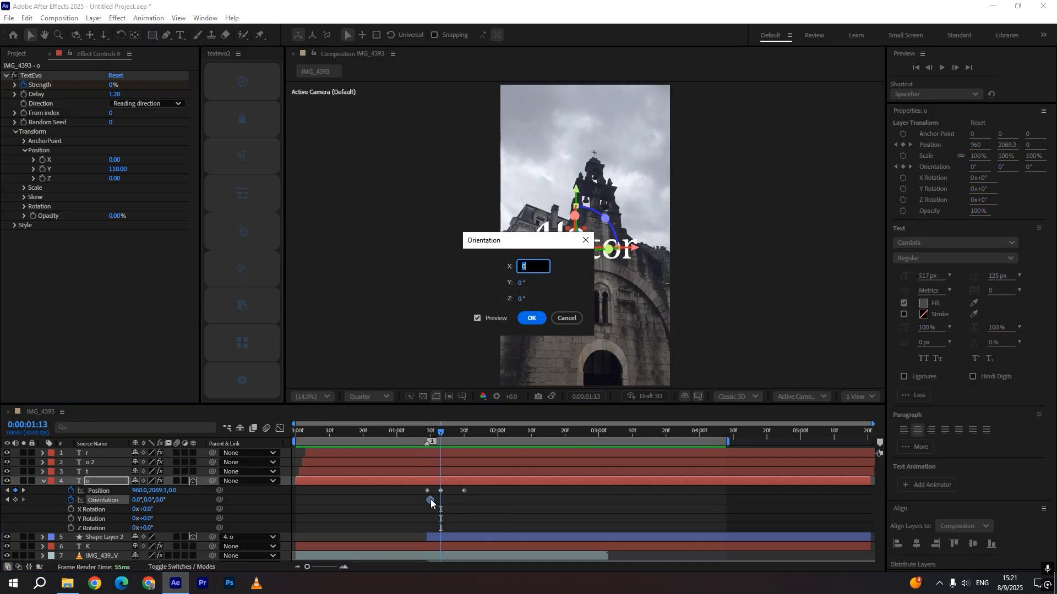
left_click(565, 318)
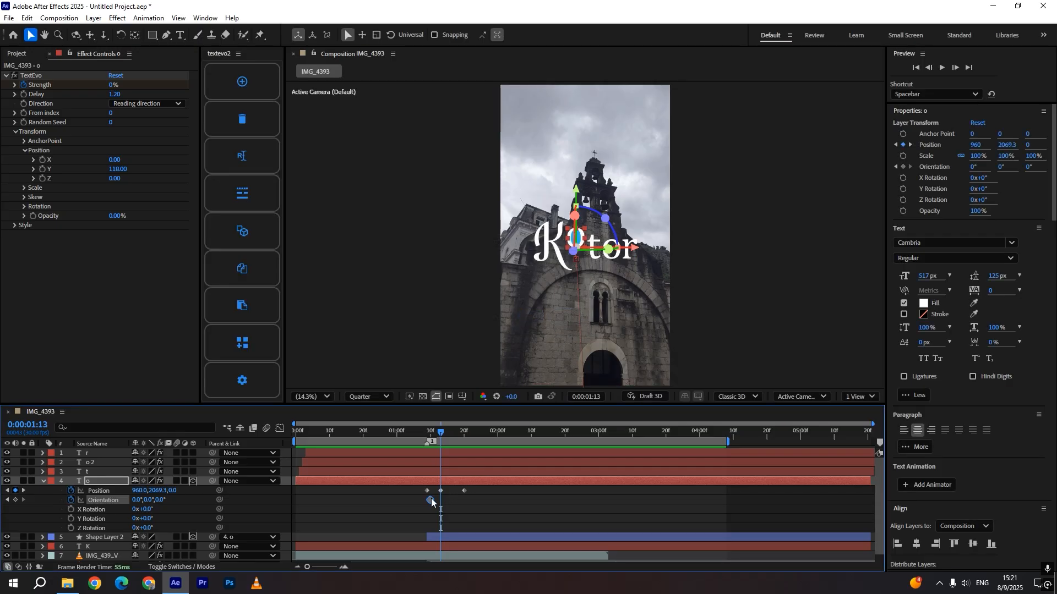
left_click_drag(431, 499, 439, 501)
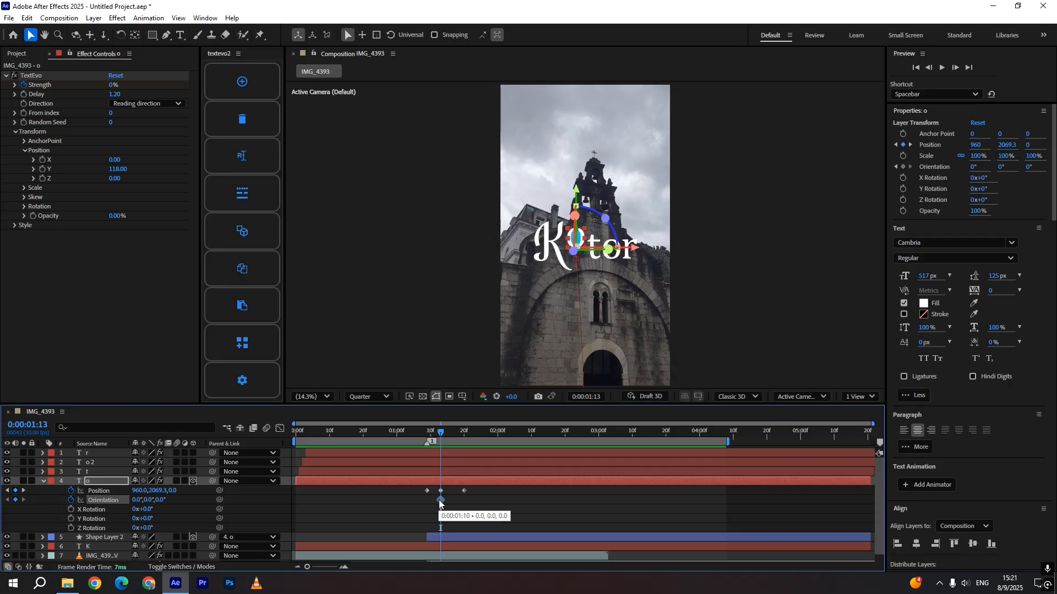
Set the o's Orientation to 341°, 149°, 0° at about 0:00:01:18
left_click_drag(452, 432, 456, 437)
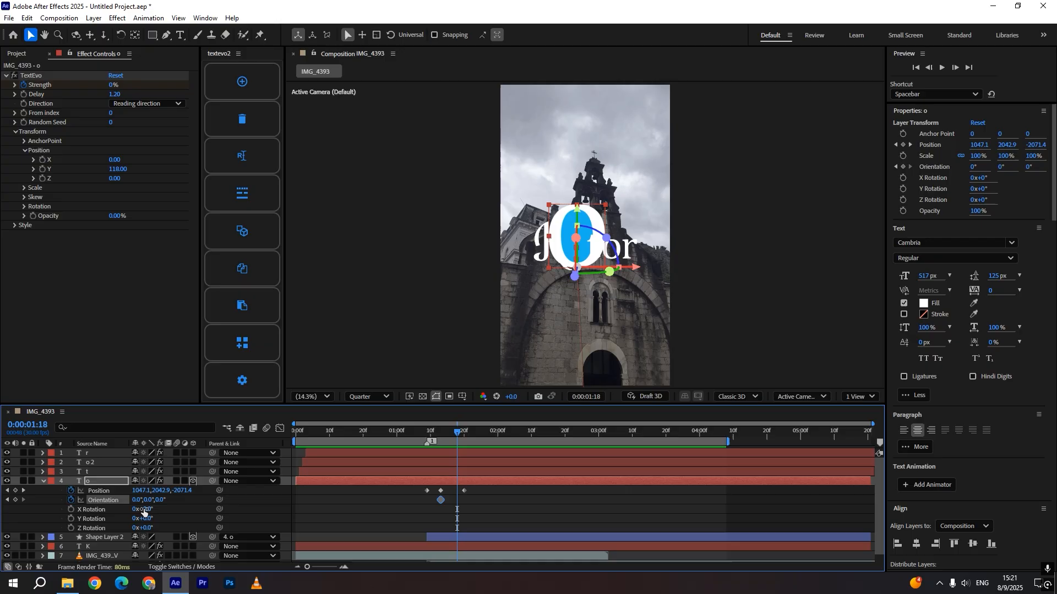
left_click_drag(161, 501, 464, 441)
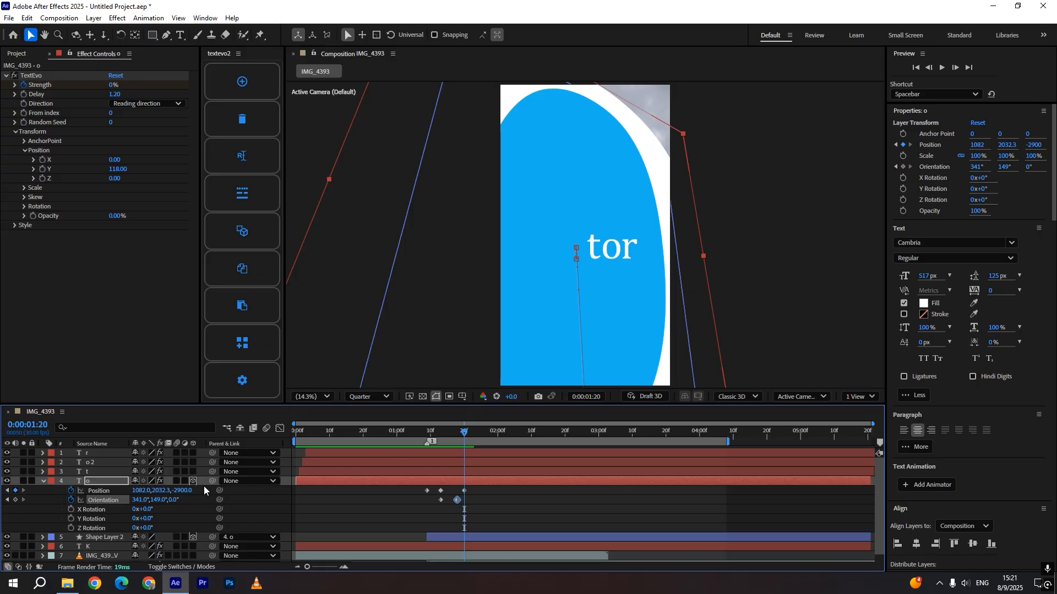
Retime the o's Position and Orientation keyframes and preview the fly-in animation
left_click_drag(187, 490, 161, 491)
left_click(416, 433)
key("space")
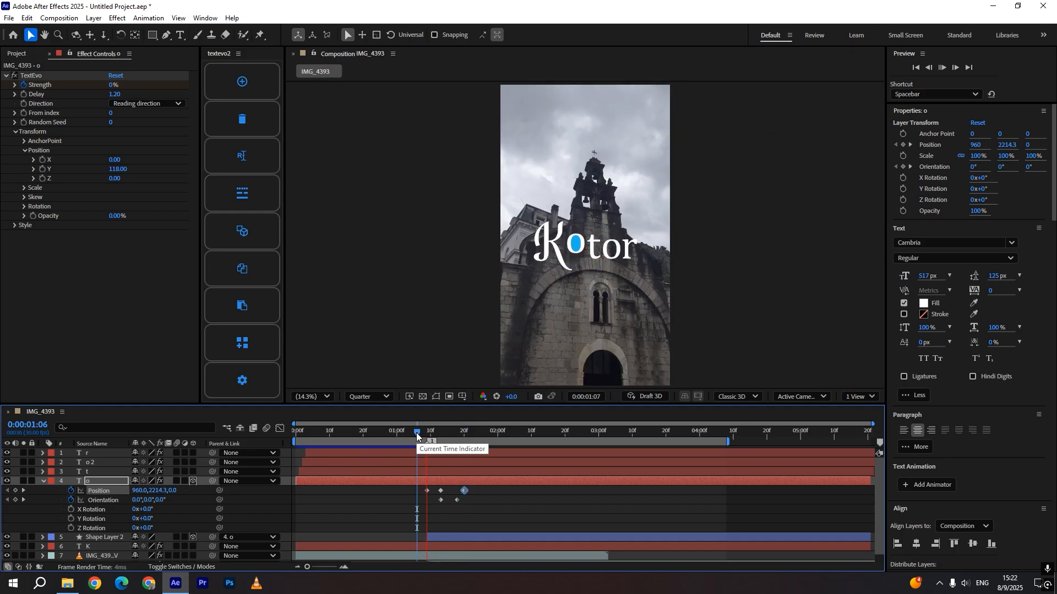
key("space")
left_click_drag(474, 506, 446, 492)
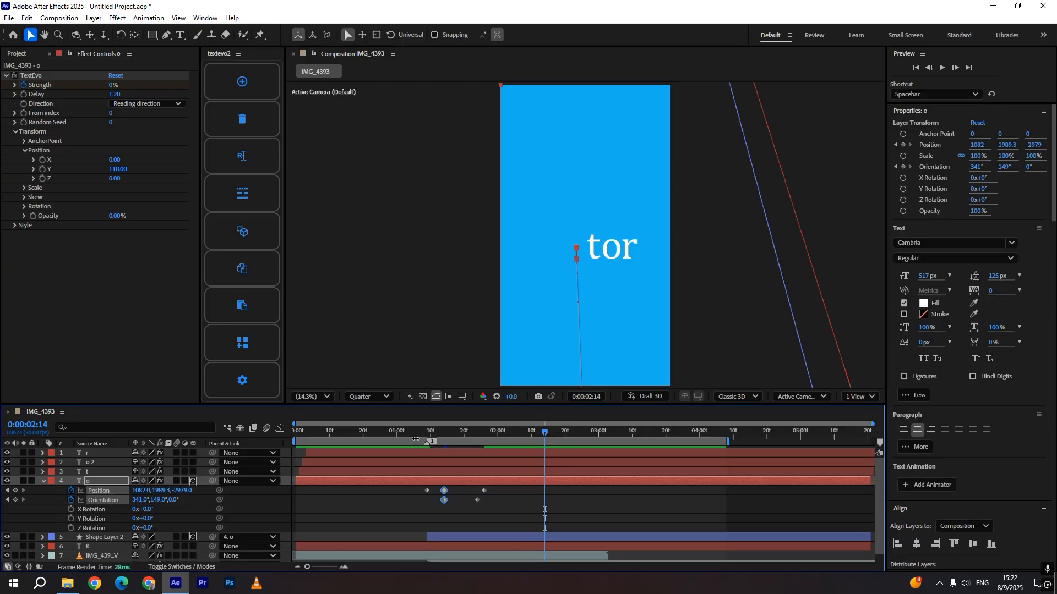
left_click(418, 435)
key("space")
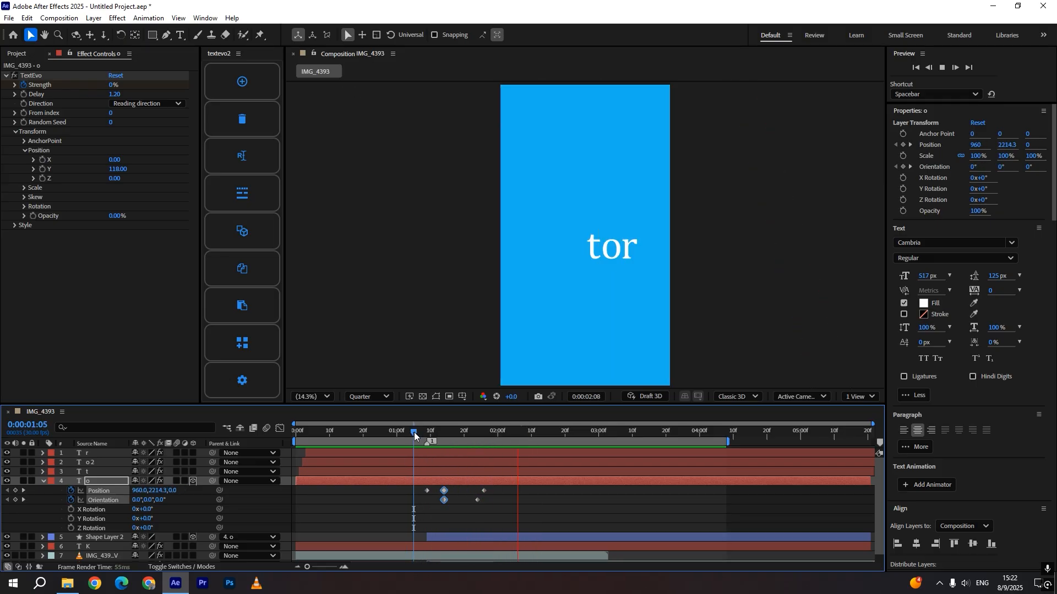
Return the playhead to 0:00:01:09 and collapse the o layer's properties
left_click(430, 433)
left_click_drag(430, 438, 427, 439)
left_click(455, 482)
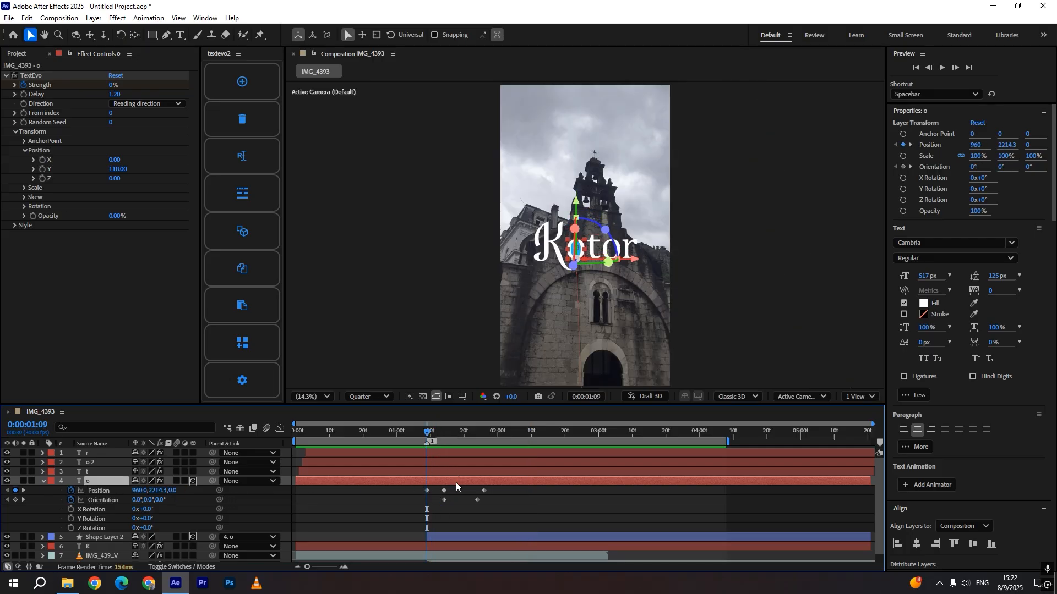
key("u")
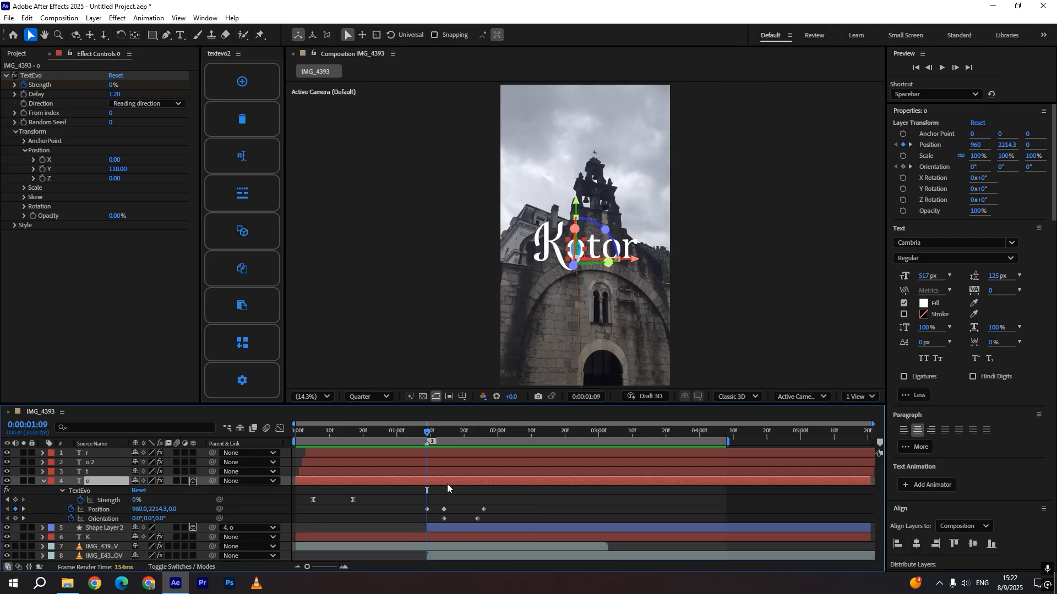
key("u")
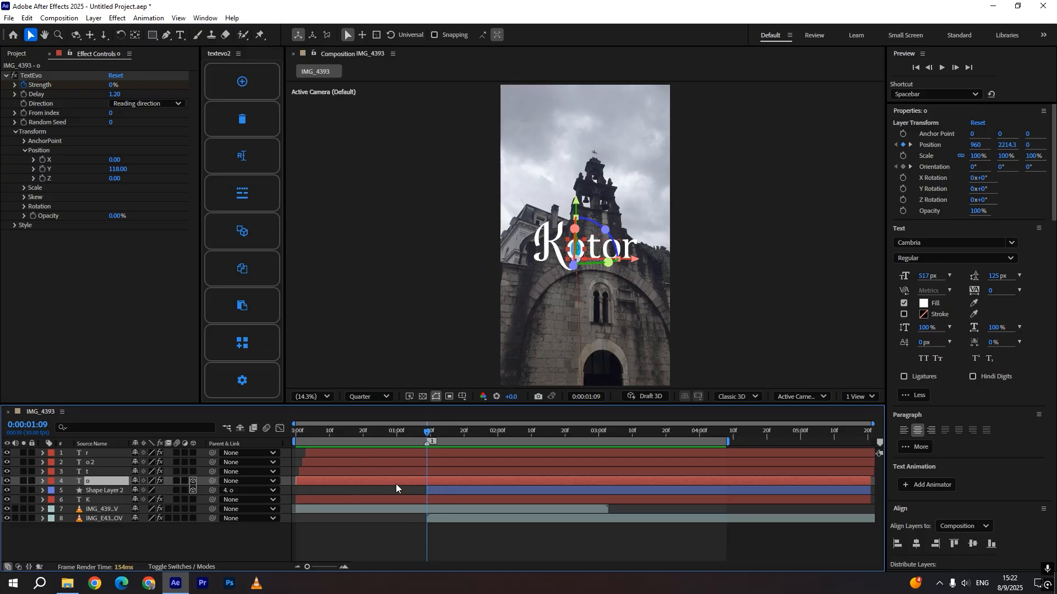
Use Shape Layer 2 as the track matte for the IMG_439 video layer
left_click(437, 487)
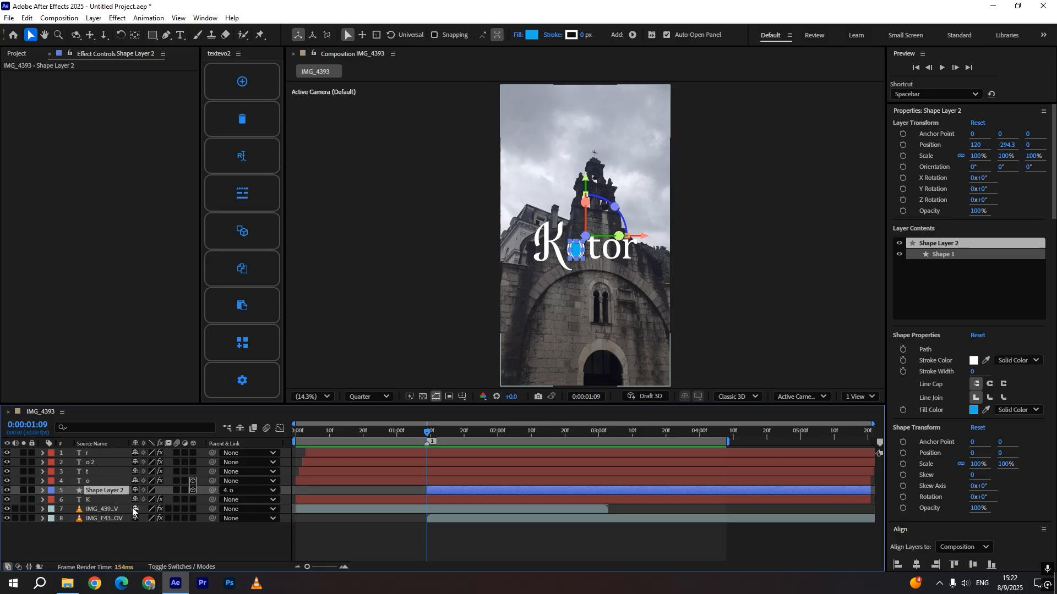
left_click(104, 508)
key("F4")
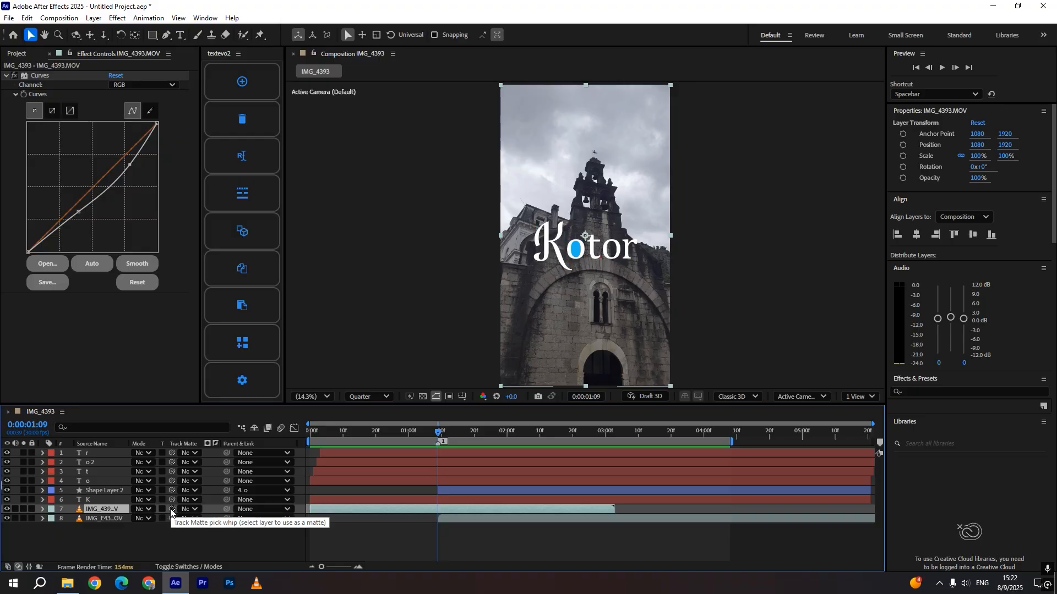
left_click_drag(172, 511, 98, 489)
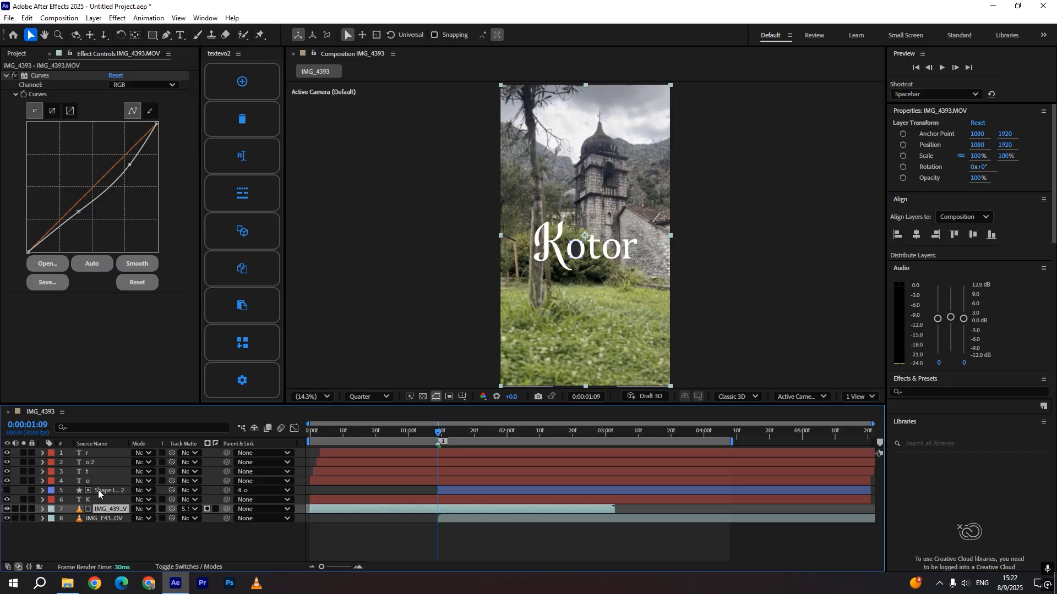
Preview the matted video around the o's arrival from the start of the composition
mouse_move(438, 438)
left_mouse_down()
mouse_move(501, 437)
mouse_move(451, 435)
left_mouse_up()
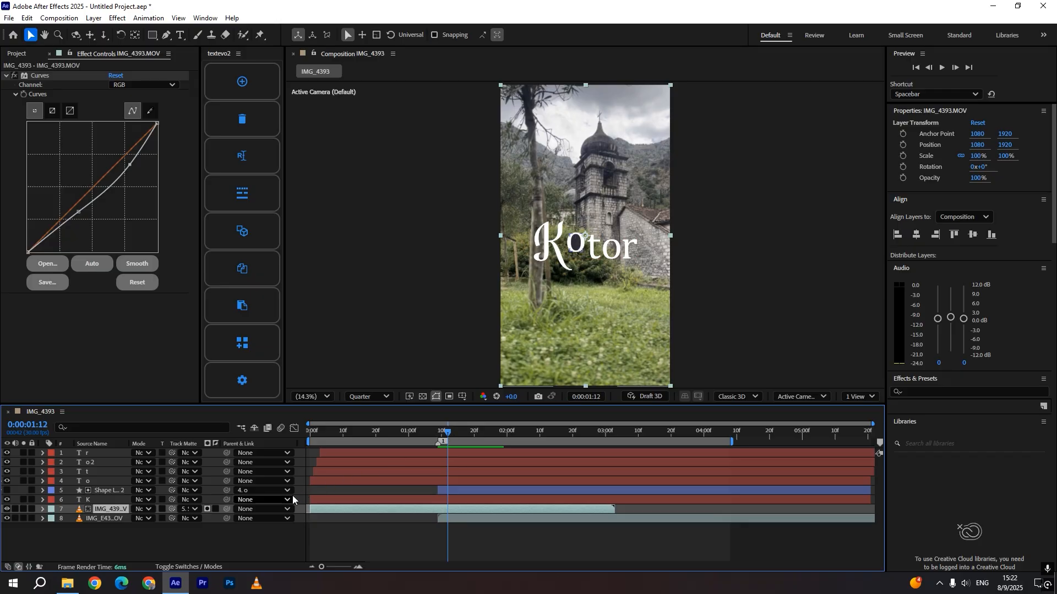
left_click(217, 510)
left_click_drag(447, 433, 303, 437)
key("space")
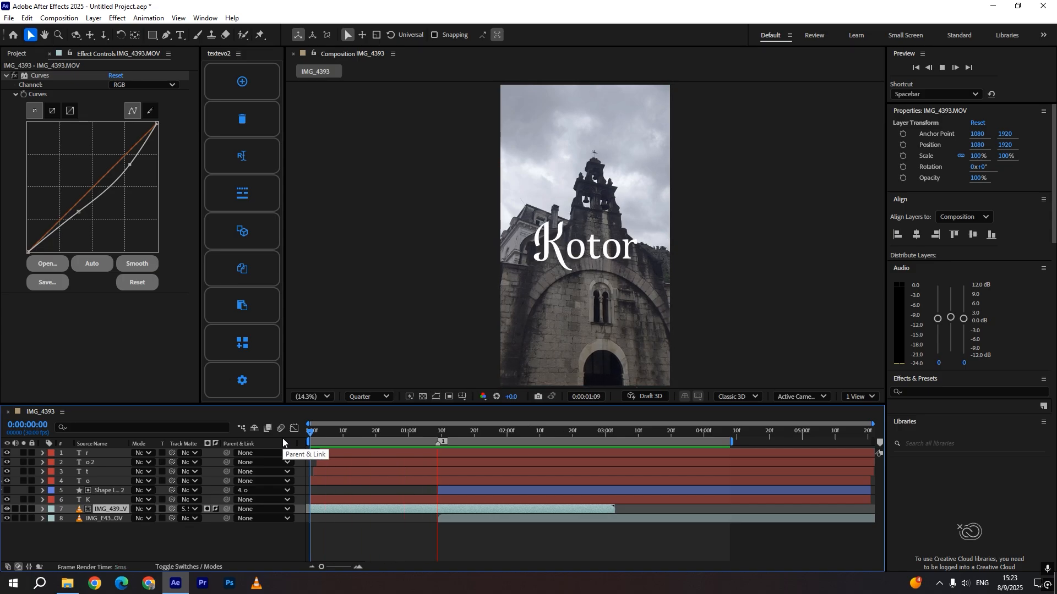
left_click(431, 431)
left_click_drag(432, 432, 438, 434)
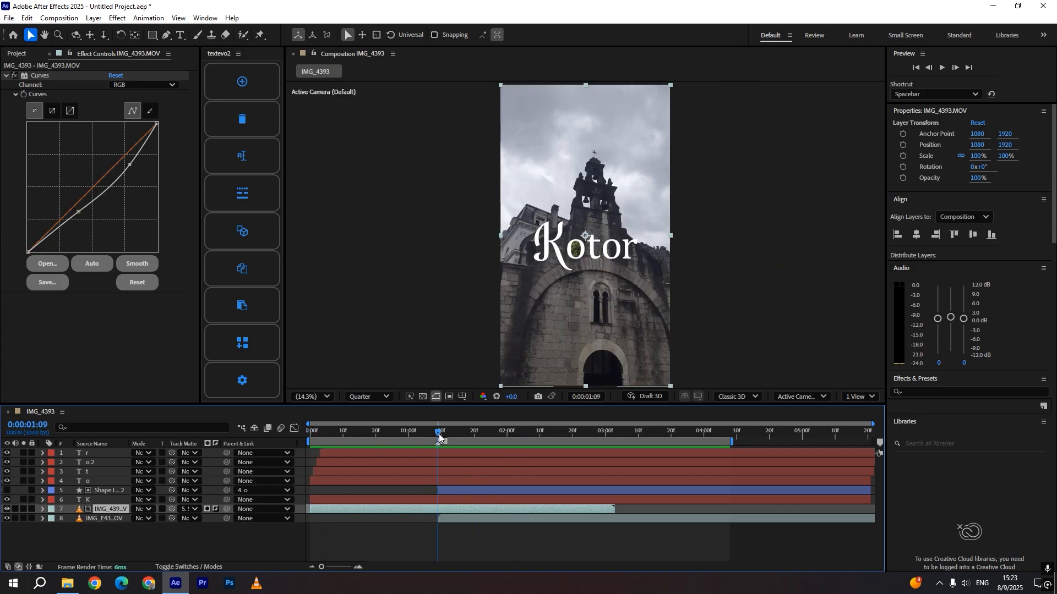
Fade in the IMG_E4343 layer's opacity from 0% at 0:00:01:09 to 100% at 0:00:01:15
left_click(117, 521)
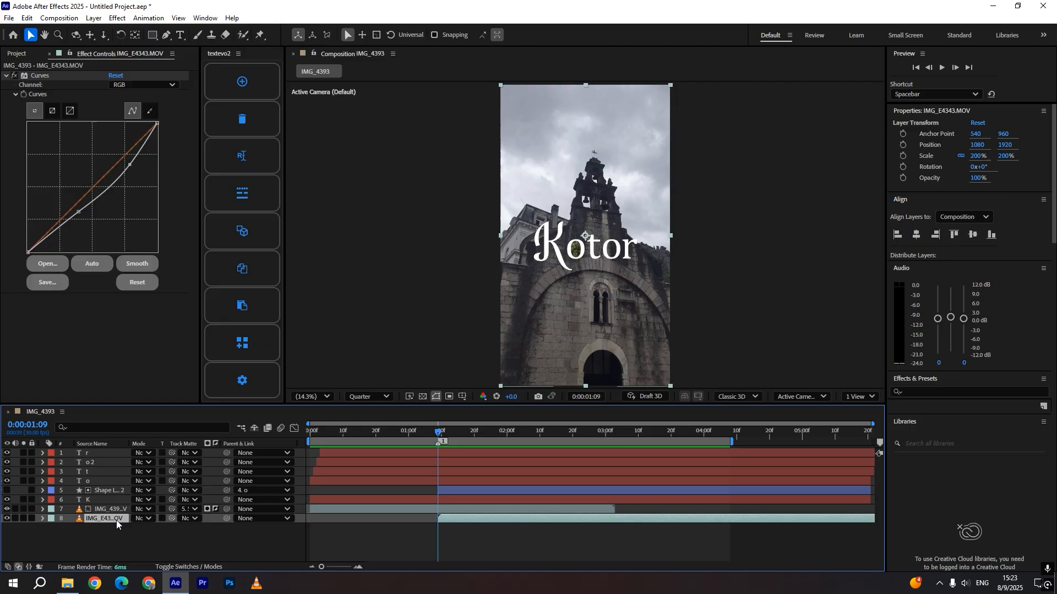
key("t")
left_click_drag(449, 438, 457, 437)
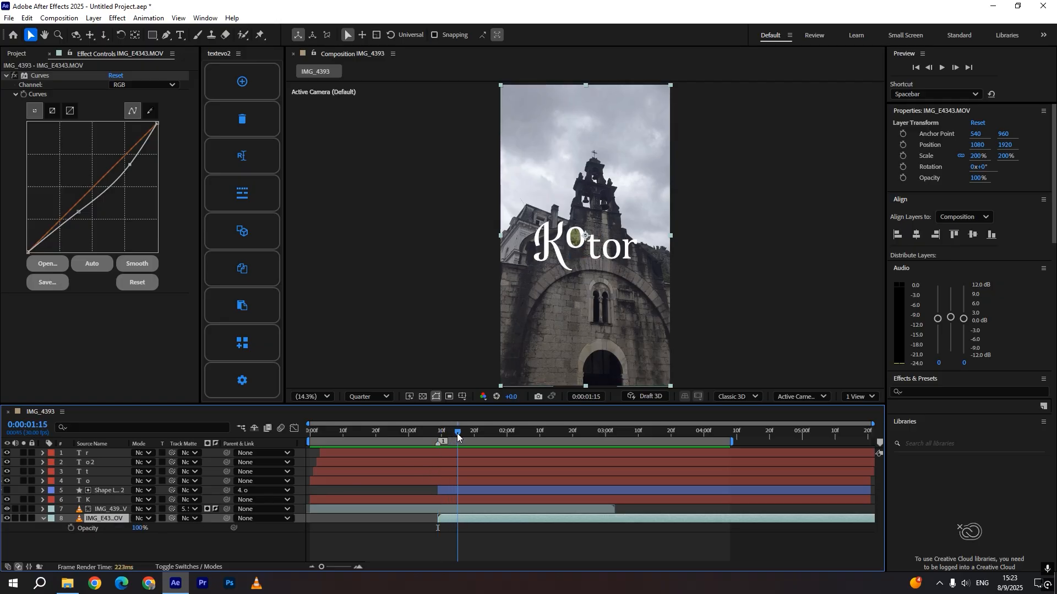
left_click(70, 528)
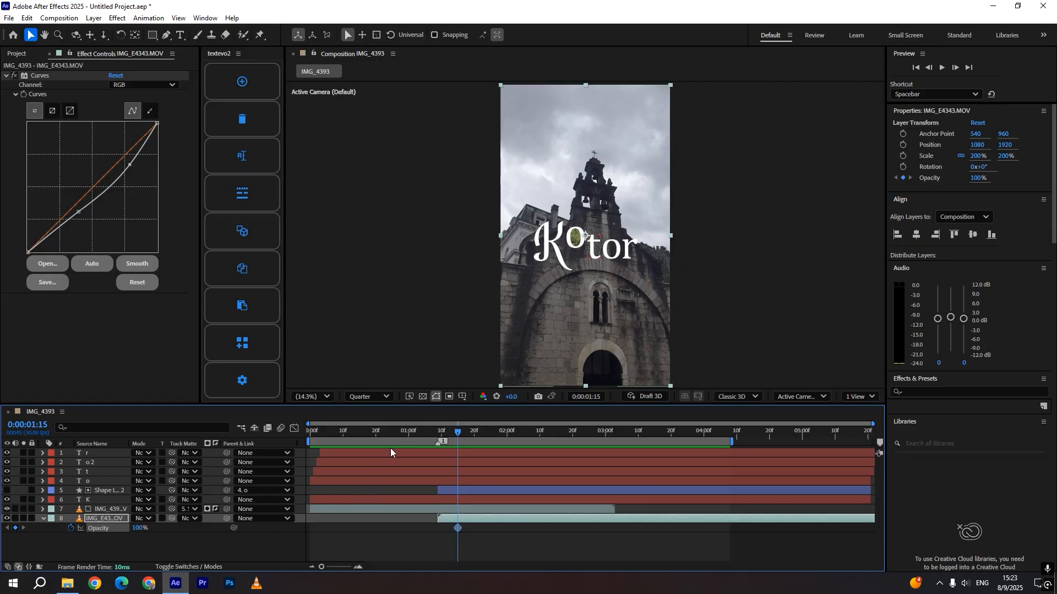
left_click_drag(447, 435, 438, 439)
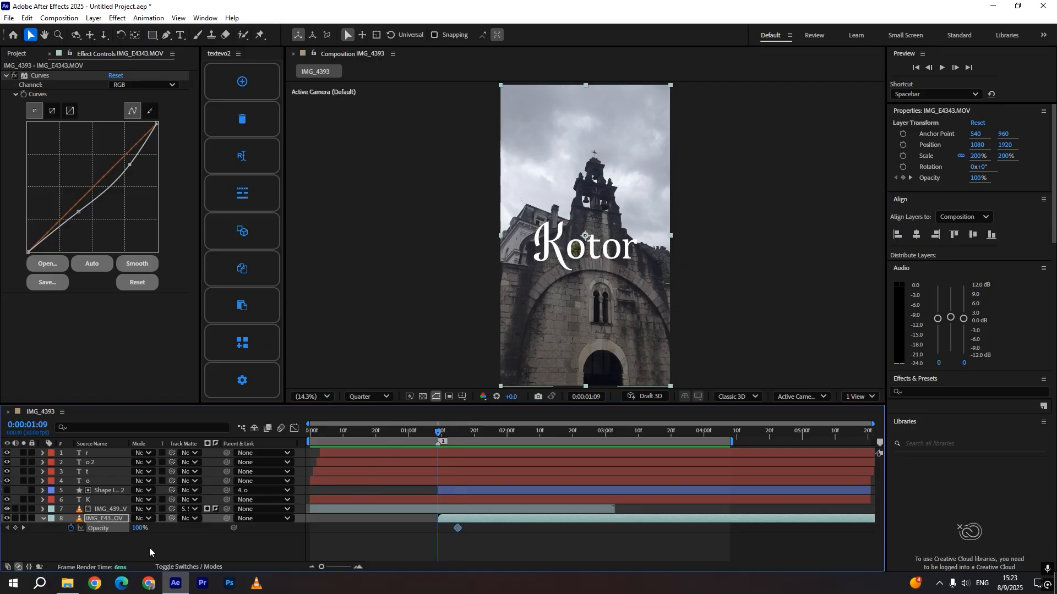
type("0")
key("Return")
Scrub and play back the fade-in and the o transition from the start
left_click(416, 434)
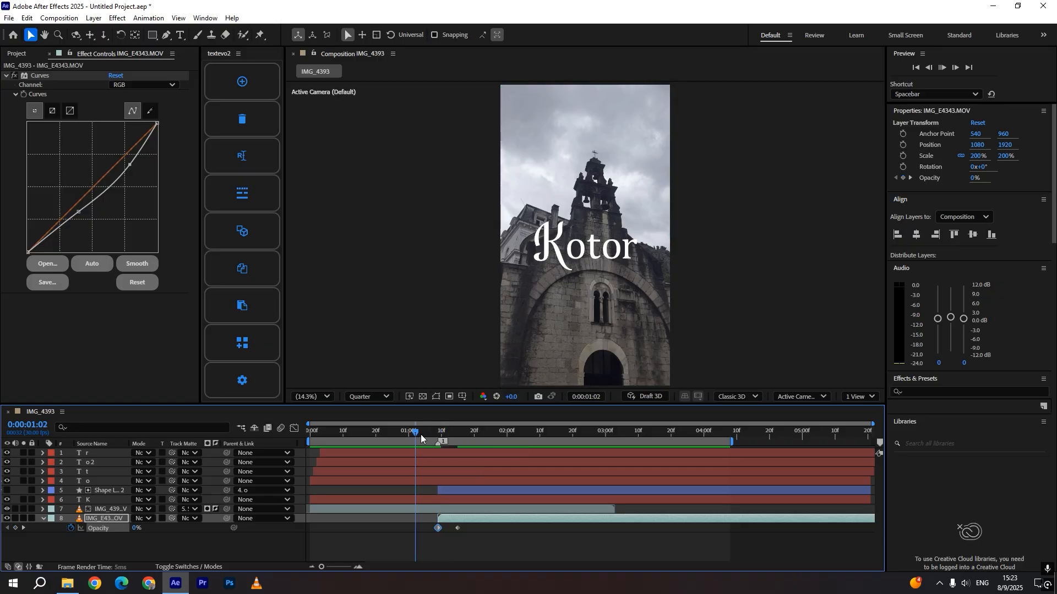
key("space")
left_click_drag(418, 431, 302, 435)
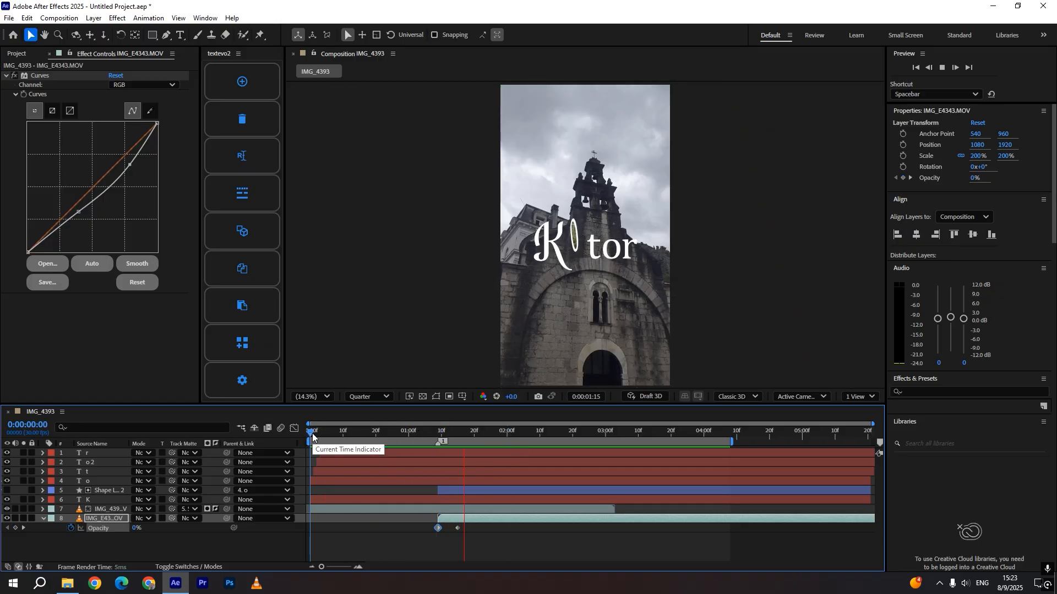
key("space")
left_click_drag(343, 433, 299, 434)
key("space")
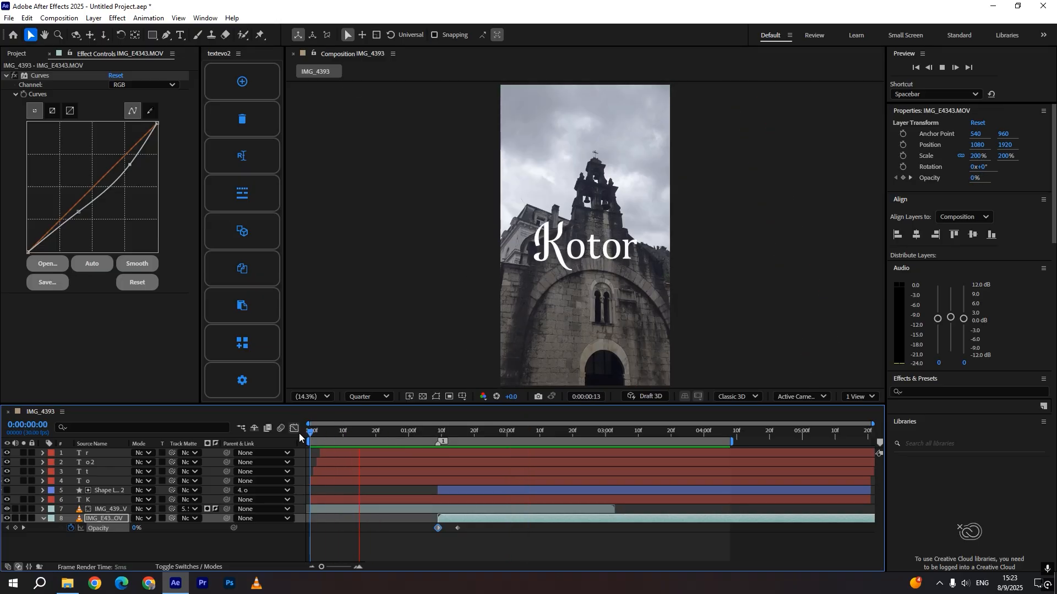
key("space")
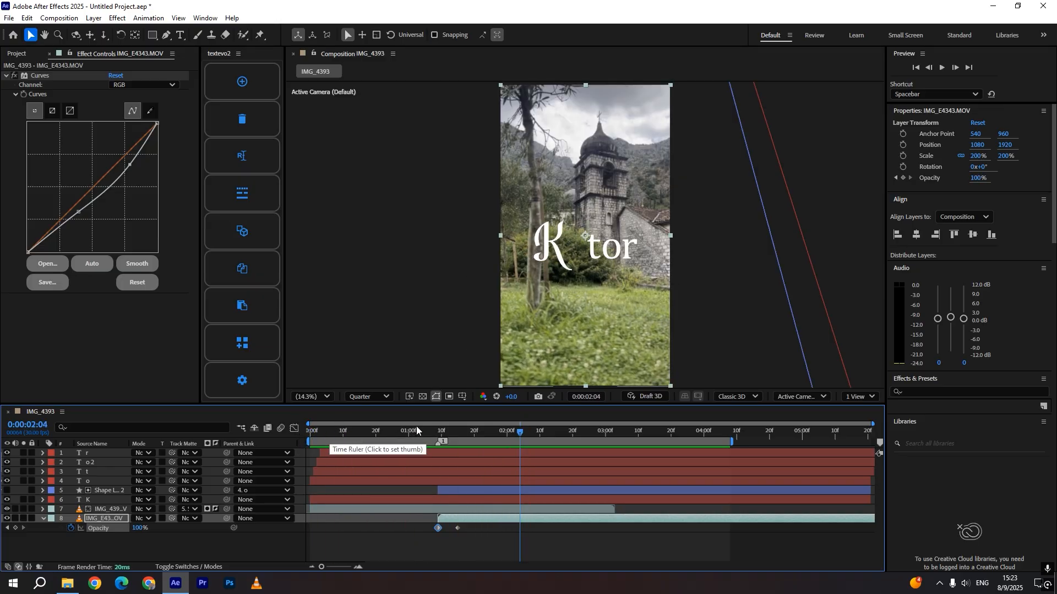
left_click_drag(310, 432, 489, 449)
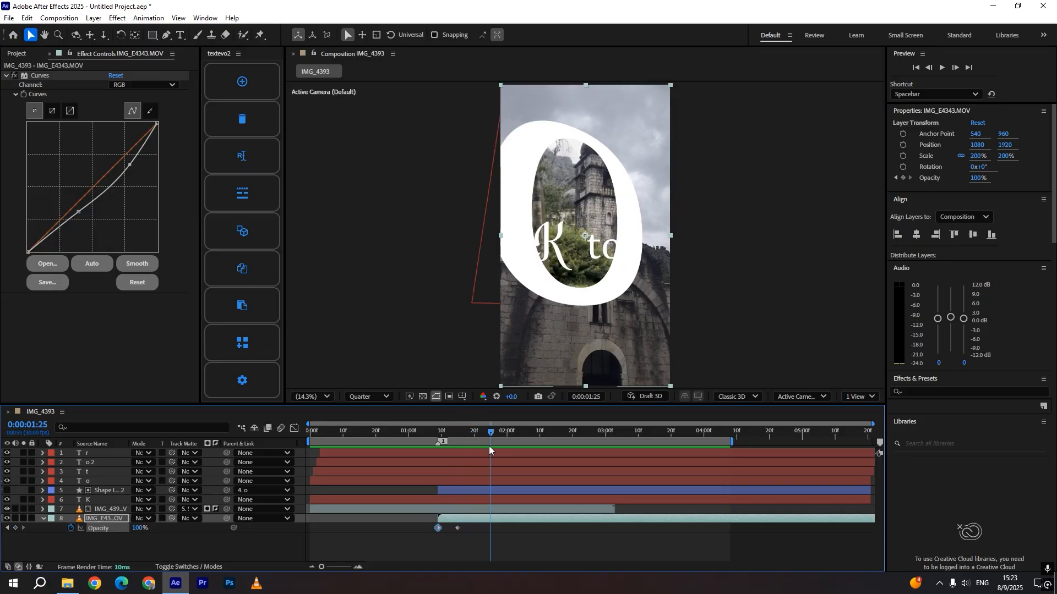
left_click(490, 499)
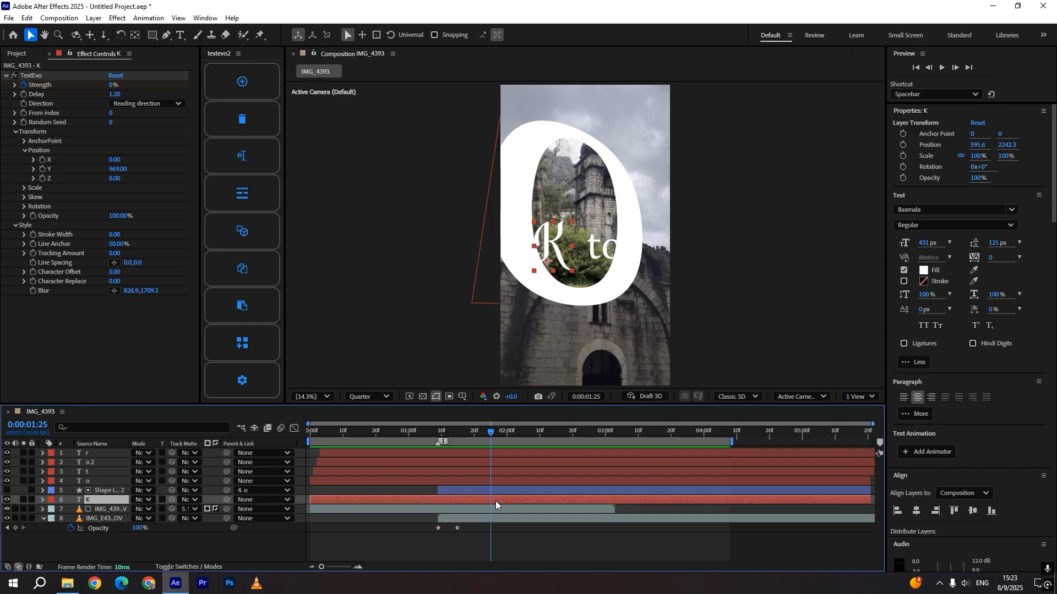
Split the K, r, o2 and t text layers at 0:00:01:25 and delete their trailing parts
key("ctrl+shift+d")
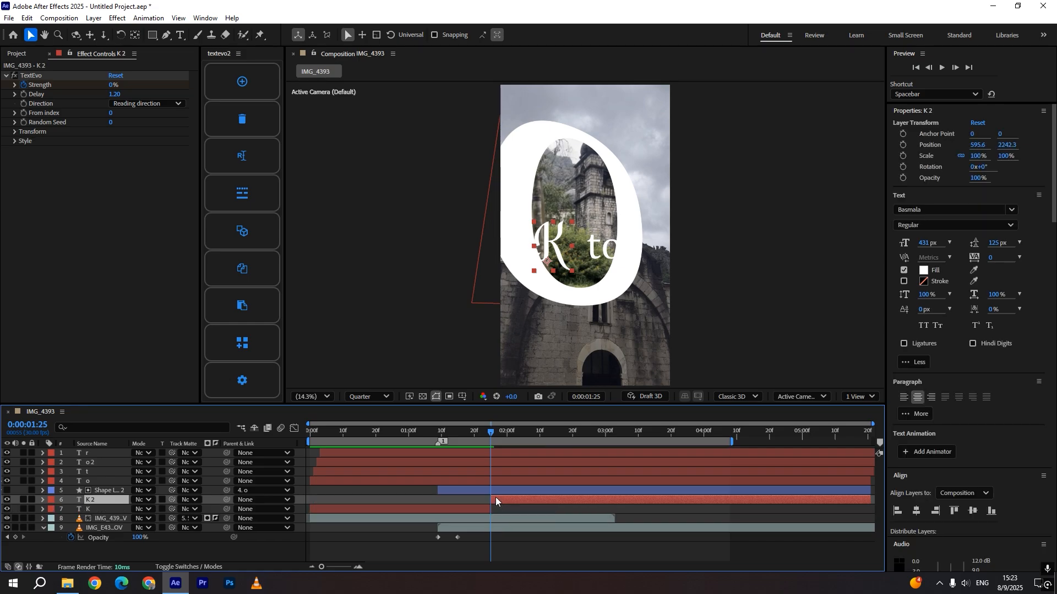
key("Delete")
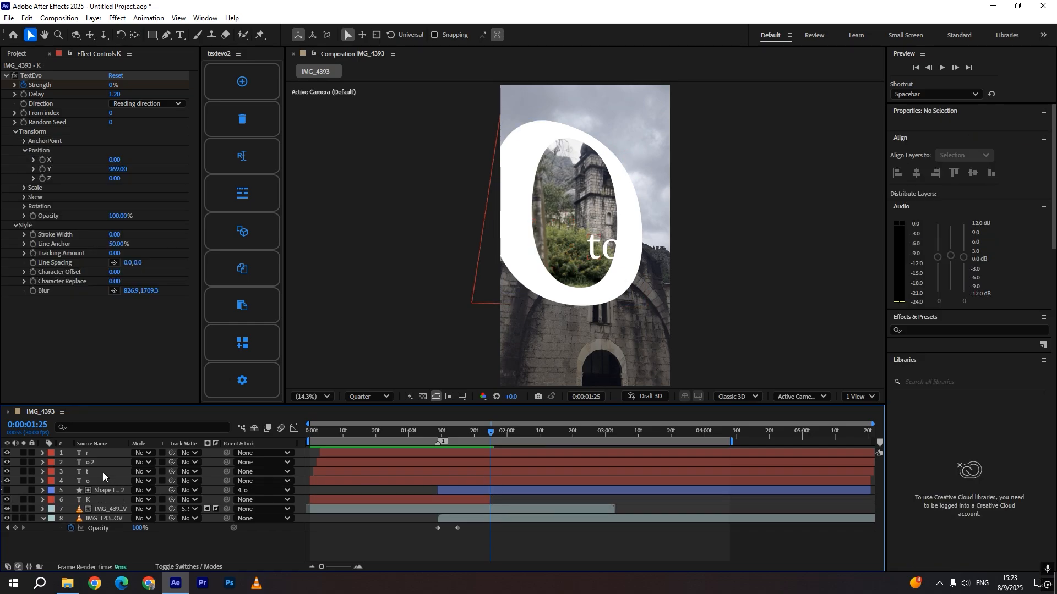
left_click(103, 470)
left_click(501, 454, "shift")
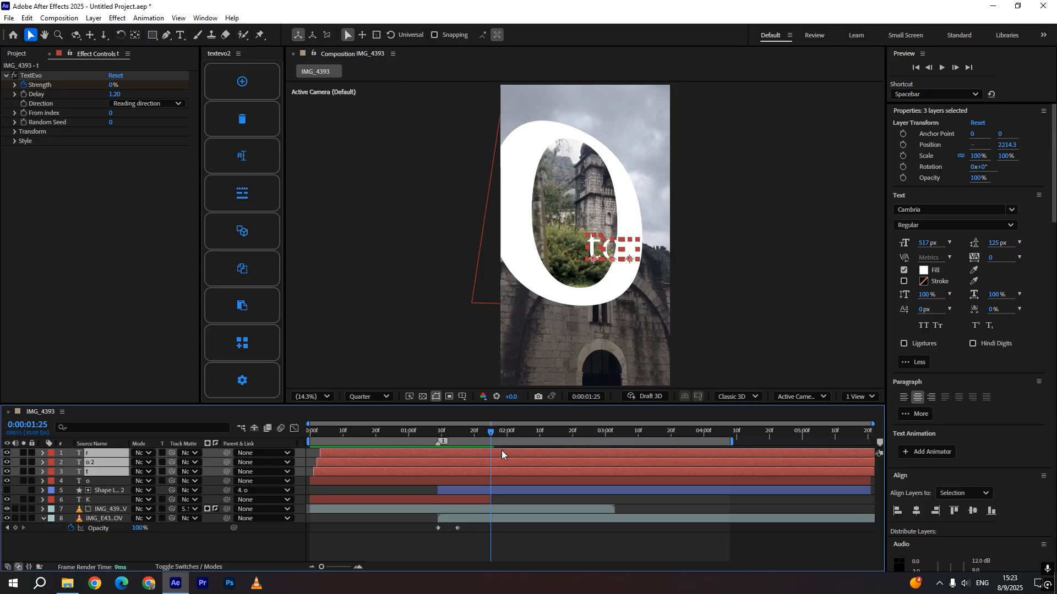
key("ctrl+shift+d")
key("Delete")
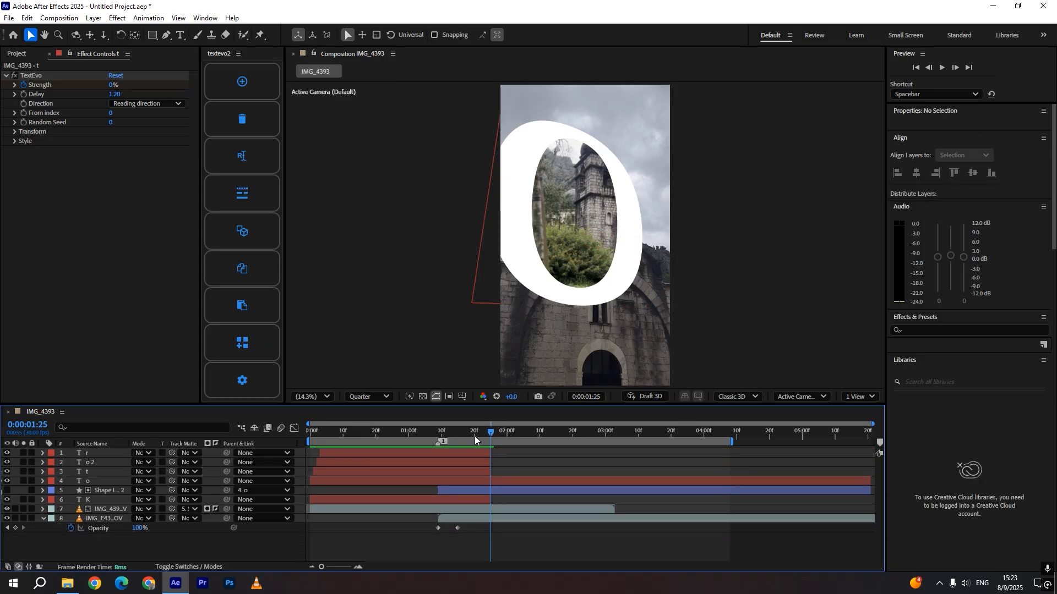
Scrub and play back the composition from the start to review the trimmed title and o transition
left_click_drag(474, 436, 309, 436)
key("space")
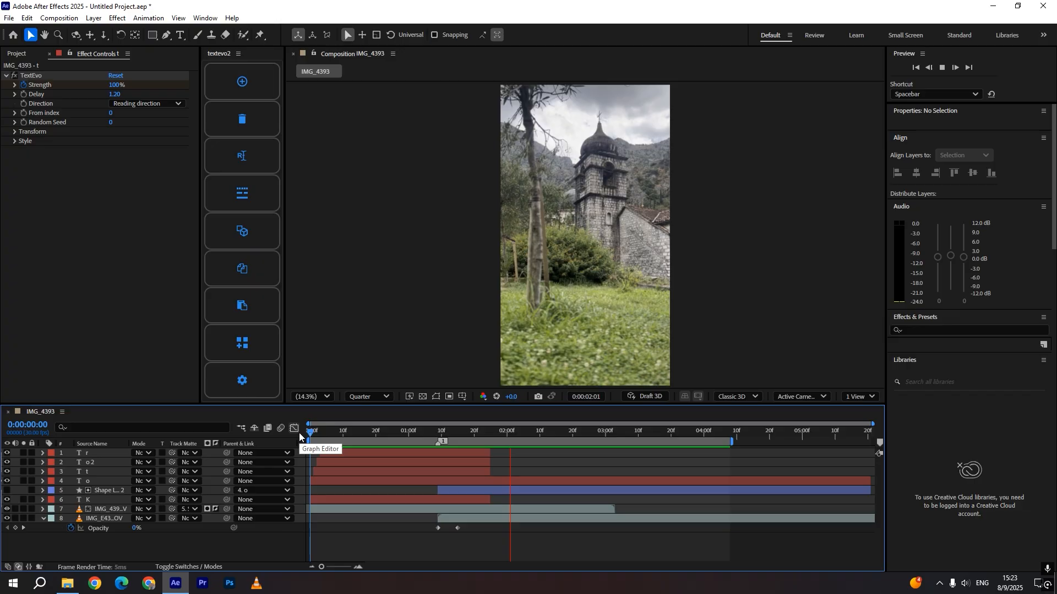
left_click_drag(322, 430, 362, 440)
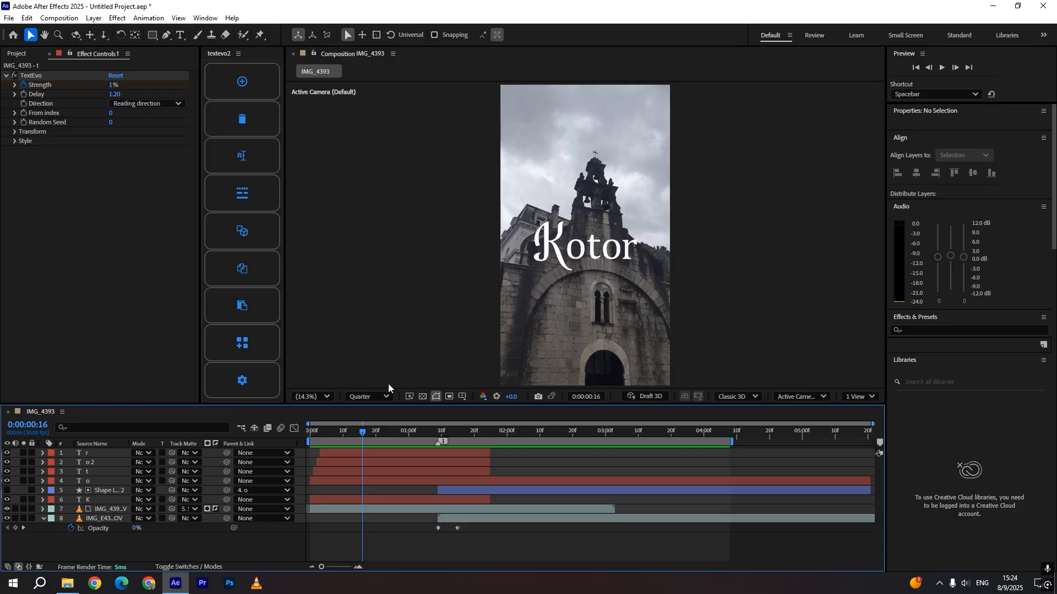
left_click_drag(369, 433, 299, 441)
key("space")
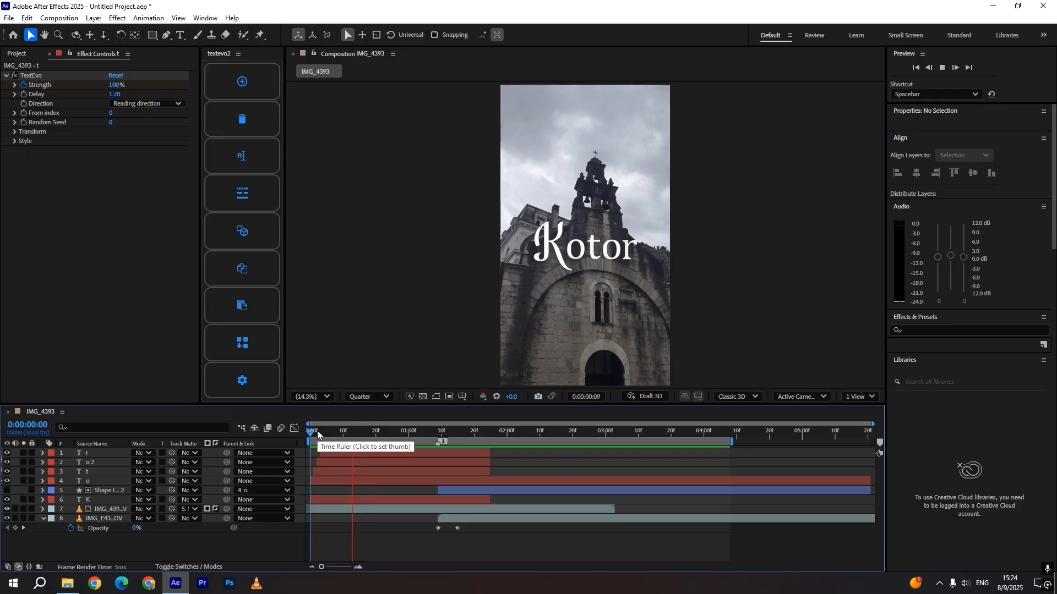
left_click(324, 433)
left_click_drag(324, 434, 287, 527)
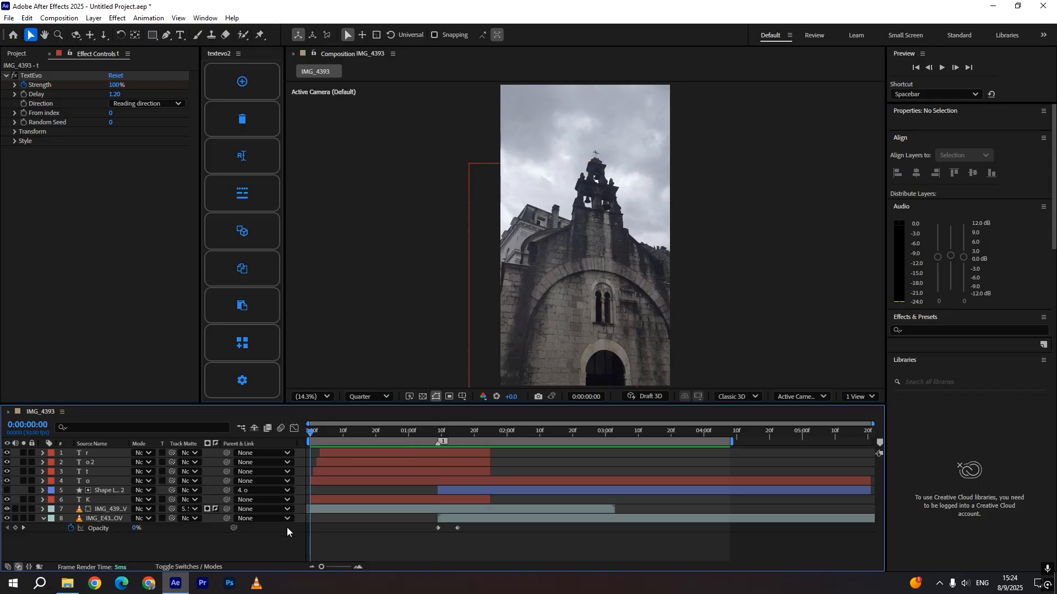
key("space")
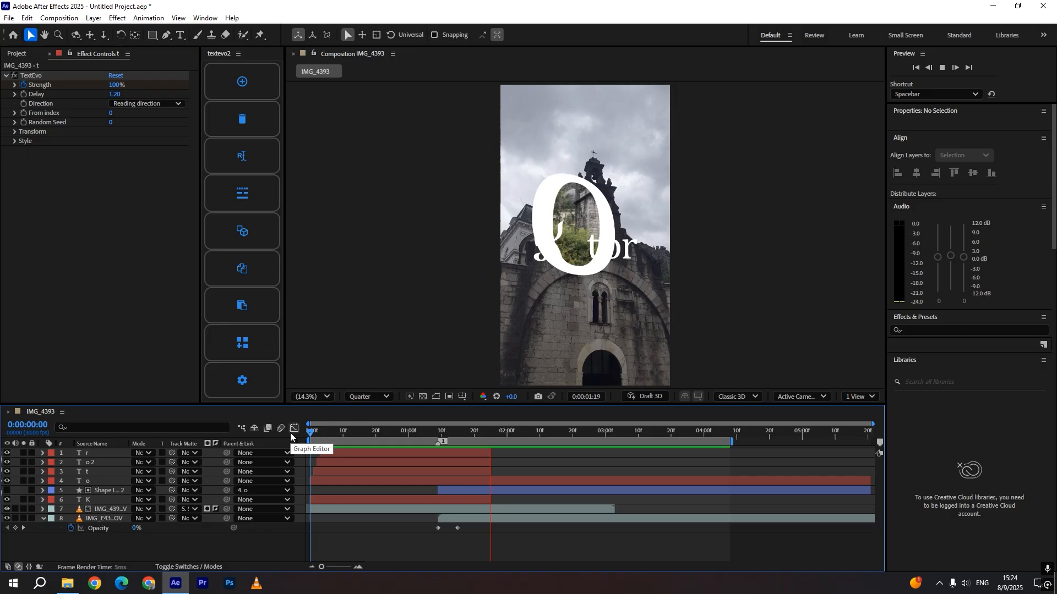
left_click(410, 437)
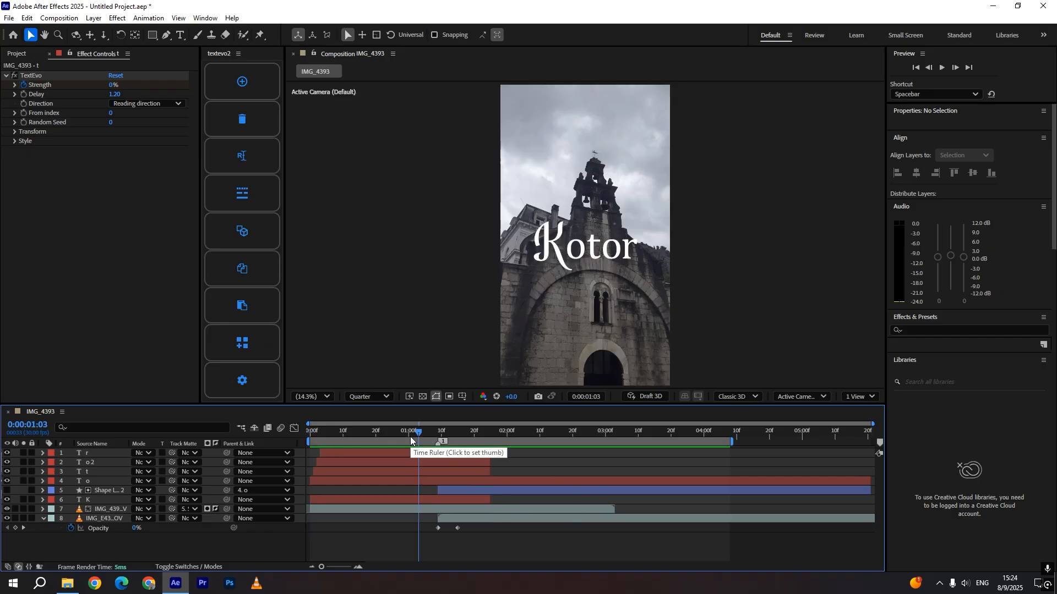